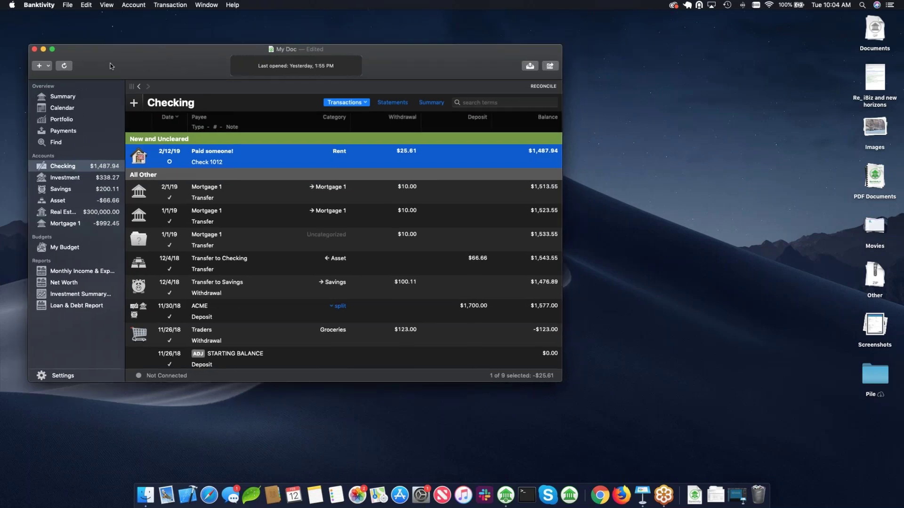
Step: Quit Banktivity and relaunch it so the My Doc document reopens
left_click_drag(104, 59, 114, 58)
left_click(43, 4)
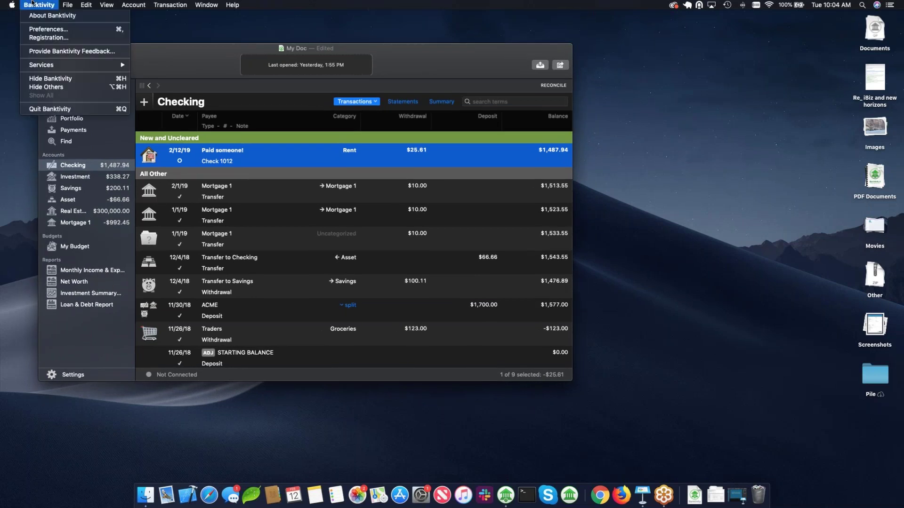
left_click(55, 109)
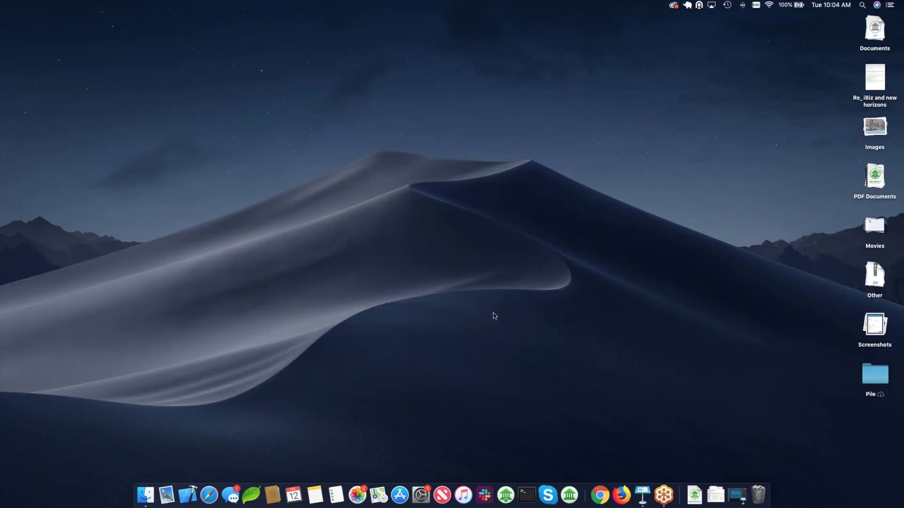
left_click(505, 492)
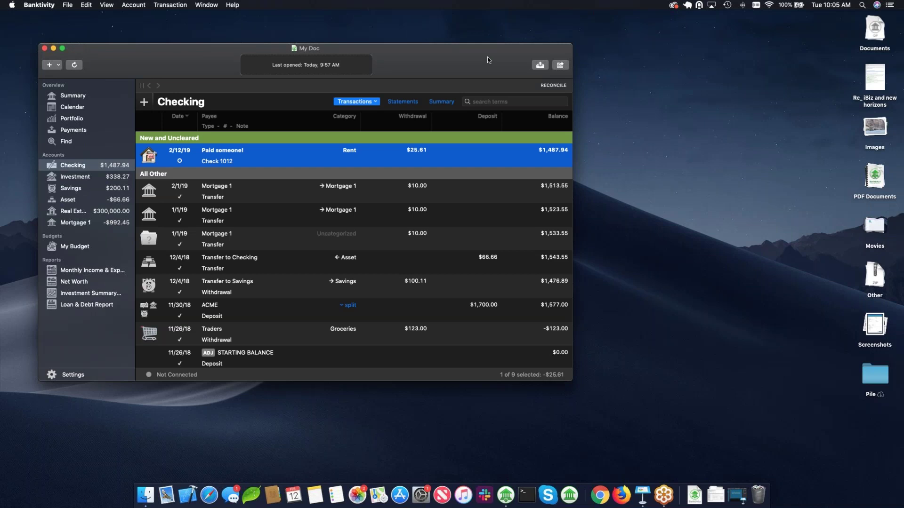
left_click_drag(487, 57, 512, 58)
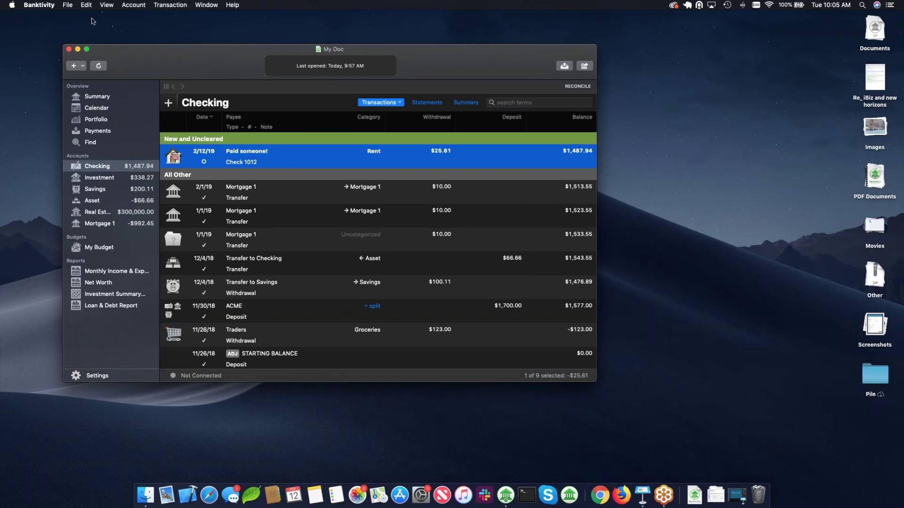
left_click(68, 5)
mouse_move(76, 15)
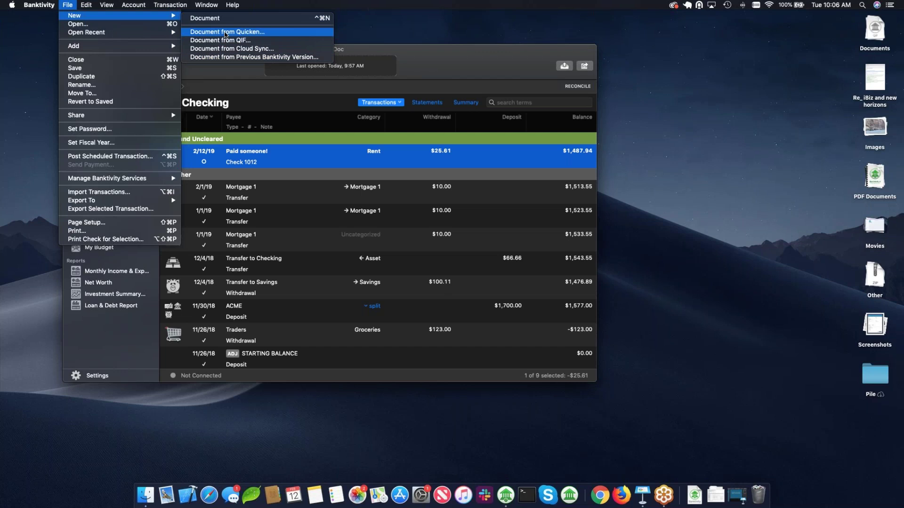
left_click(408, 73)
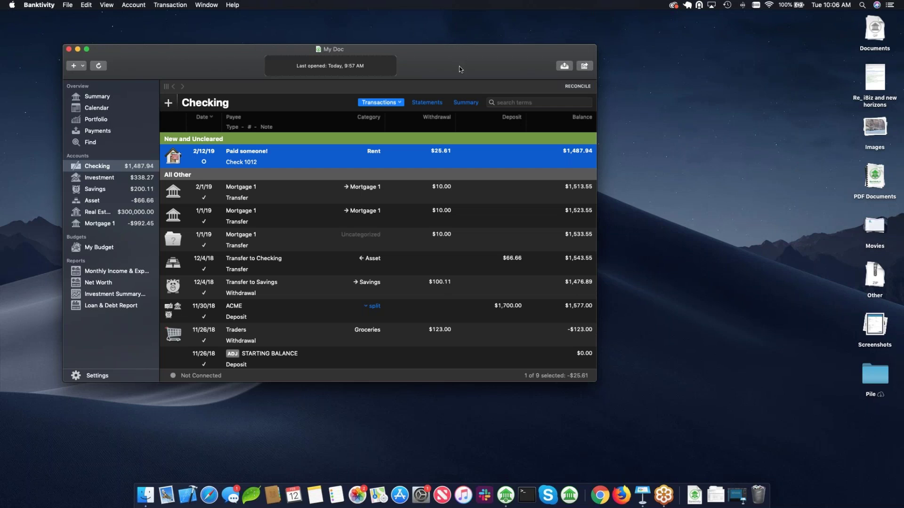
mouse_move(460, 69)
left_mouse_down()
mouse_move(430, 75)
mouse_move(452, 73)
left_mouse_up()
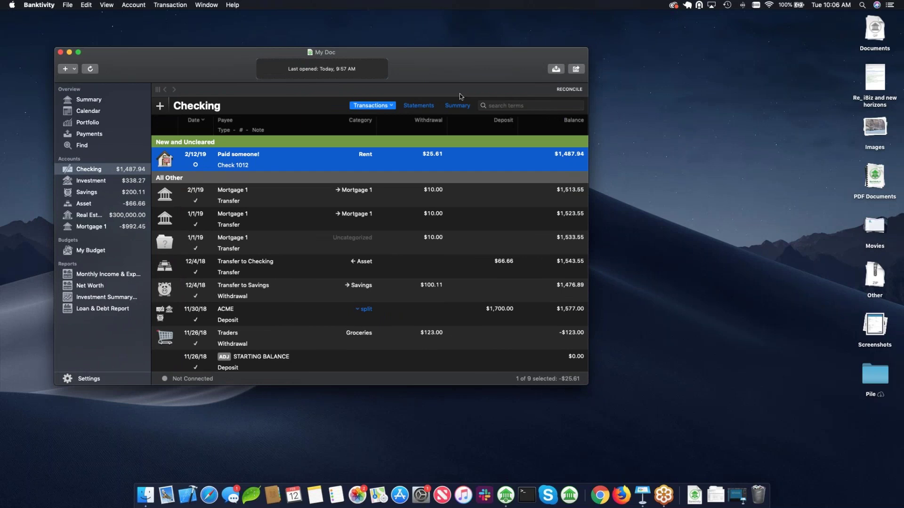
Step: Switch to the Keynote presentation, show the Organizing accounts slide, and minimize the presentation again
left_click(733, 497)
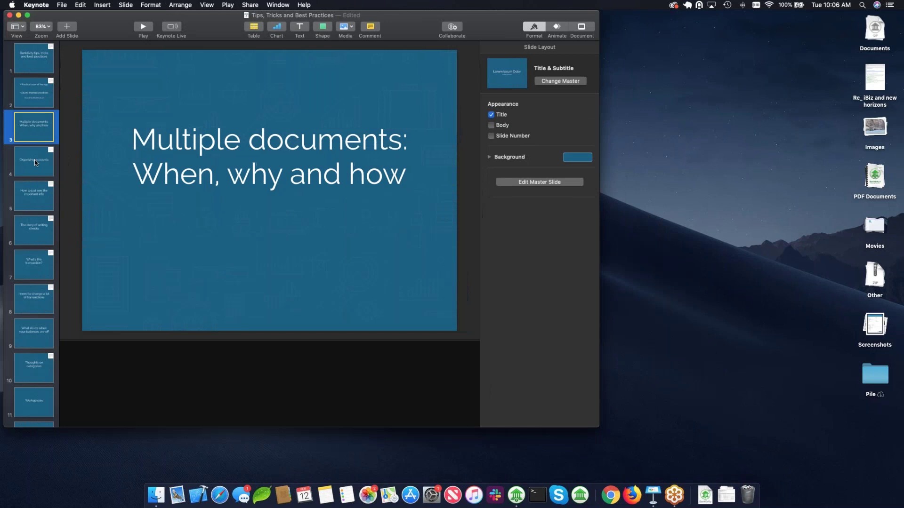
left_click(36, 163)
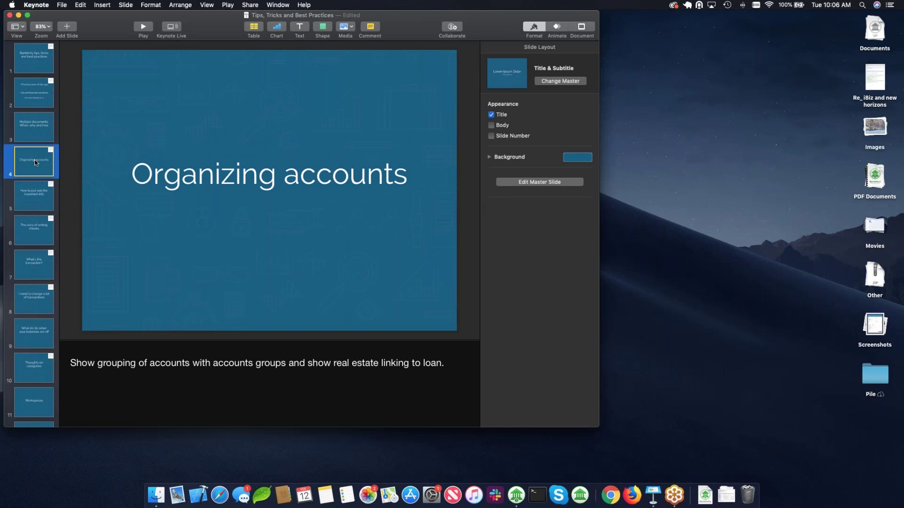
left_click(18, 16)
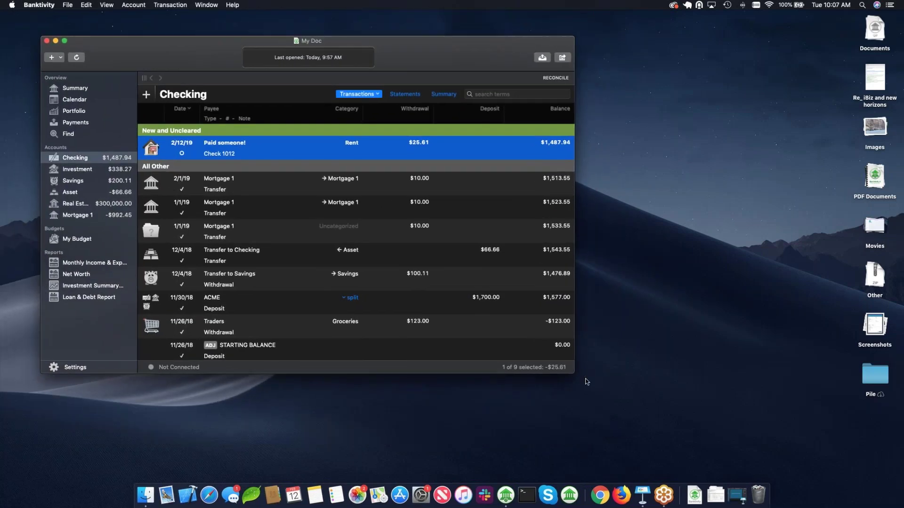
Step: Group the Checking and Savings accounts in a new account group named Everyday Accounts
left_click_drag(572, 373, 611, 413)
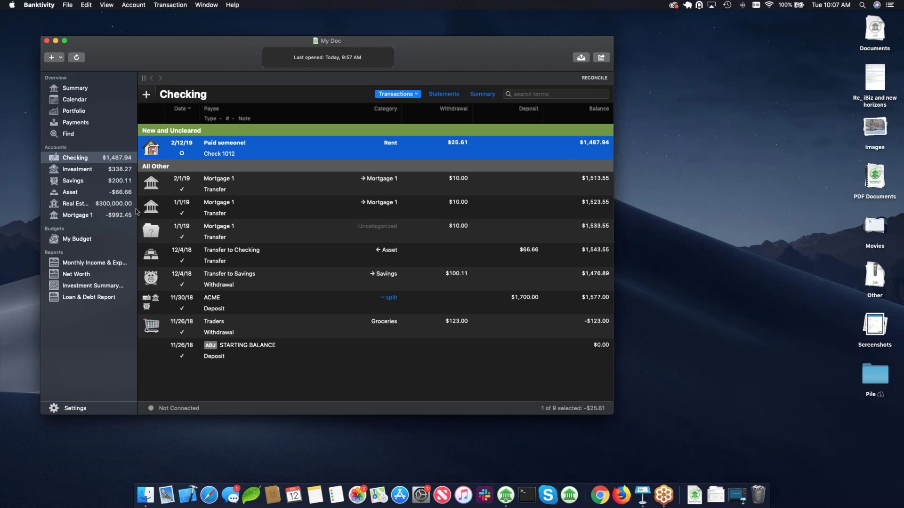
left_click_drag(135, 208, 160, 210)
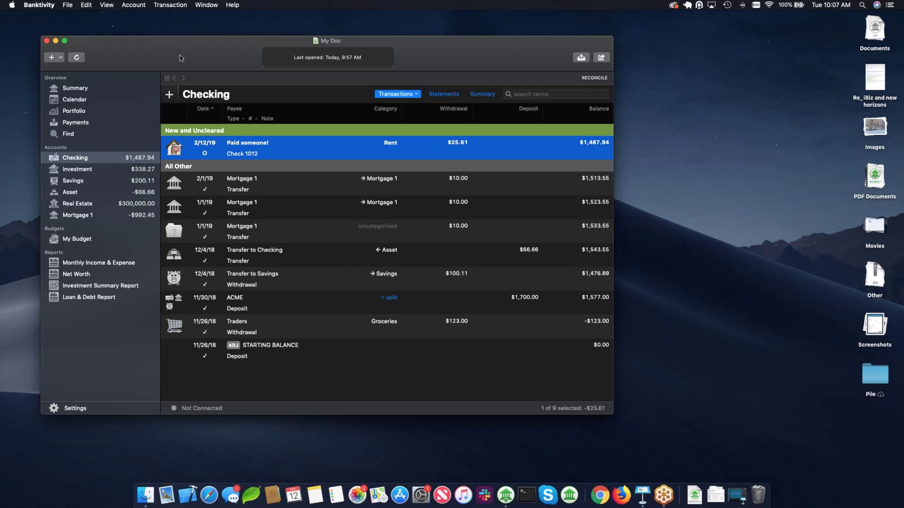
left_click(81, 181, "super")
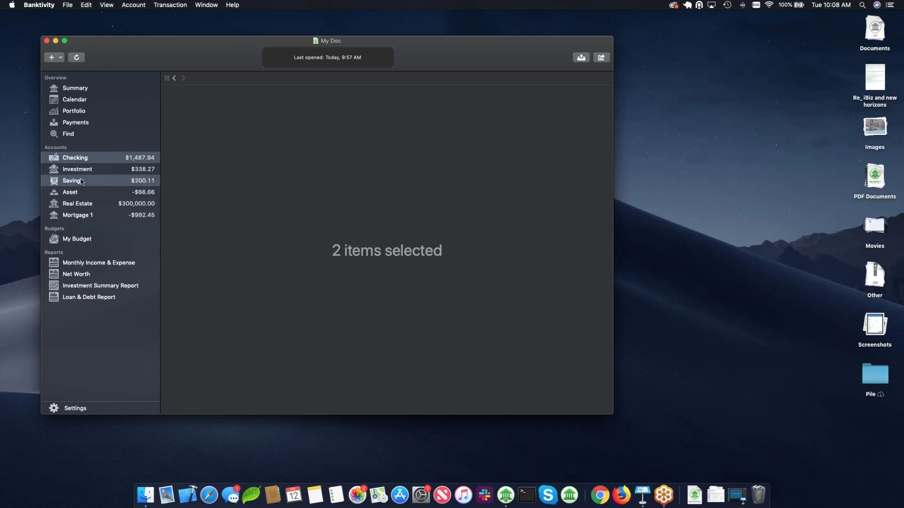
left_click(85, 181, "super")
left_click(85, 182, "super")
right_click(84, 180)
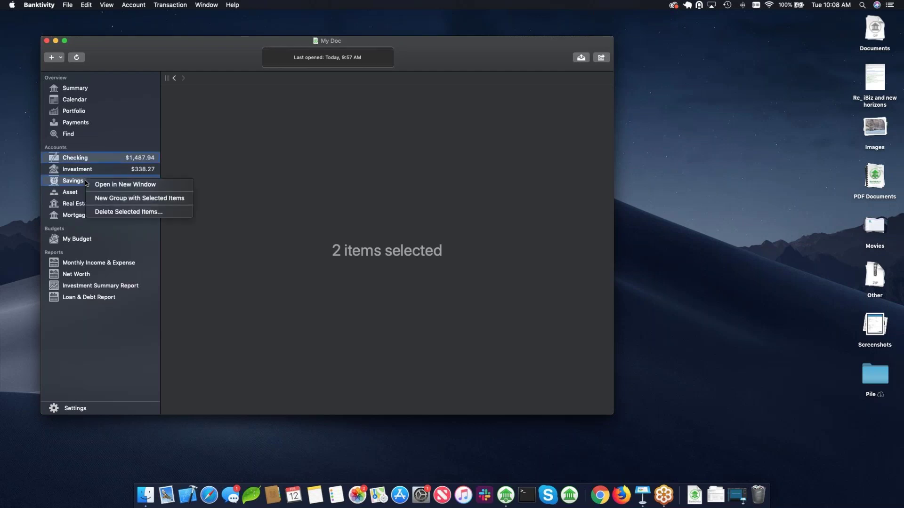
left_click(108, 200)
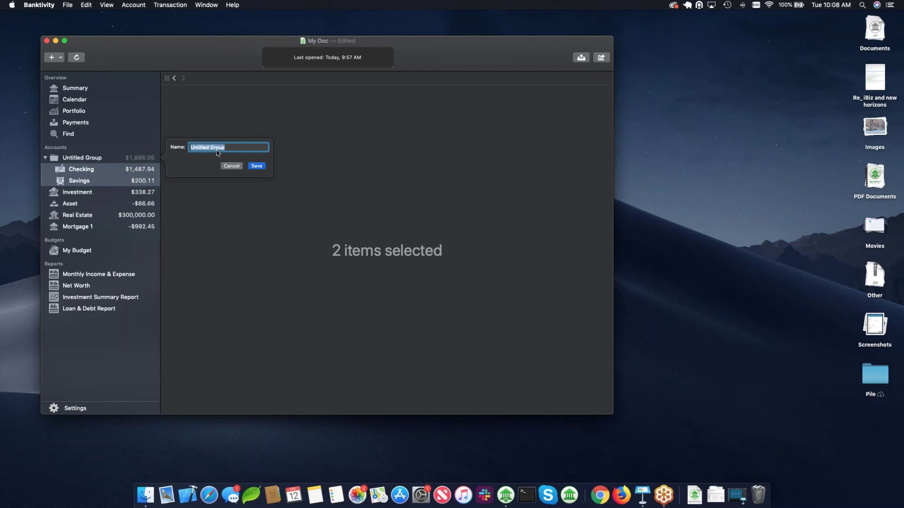
type("Everyday Accounts")
left_click(257, 166)
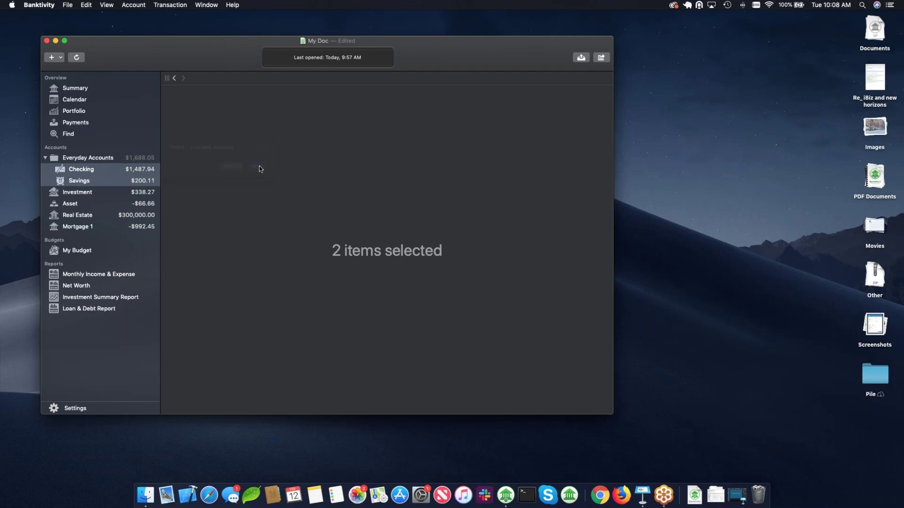
Step: Open the Savings account's transactions from within the Everyday Accounts group
left_click(75, 181)
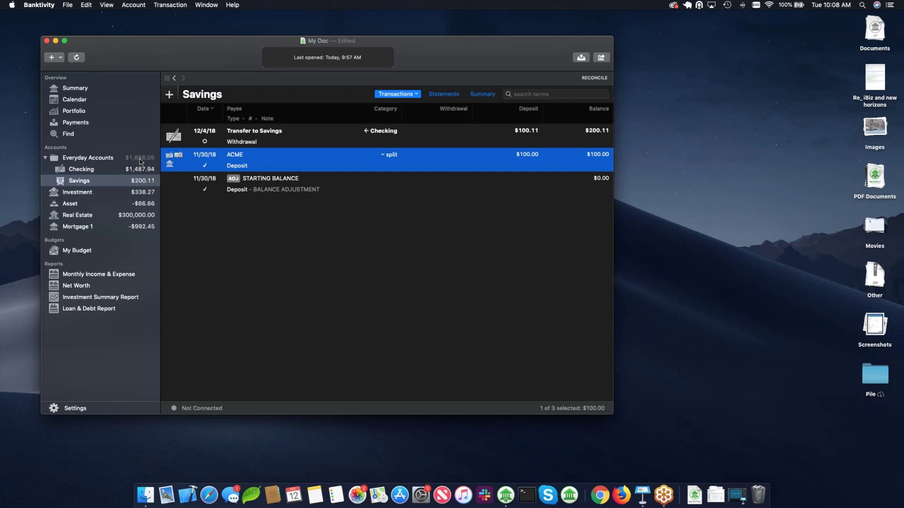
left_click_drag(73, 193, 49, 202)
left_click_drag(221, 46, 235, 46)
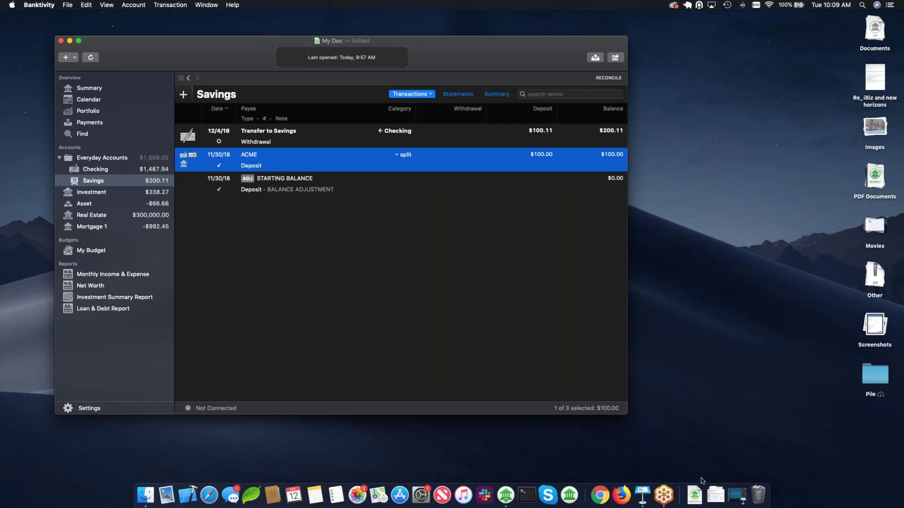
Step: Check the Organizing accounts slide notes in Keynote and view the Real Estate account in Banktivity
left_click(734, 497)
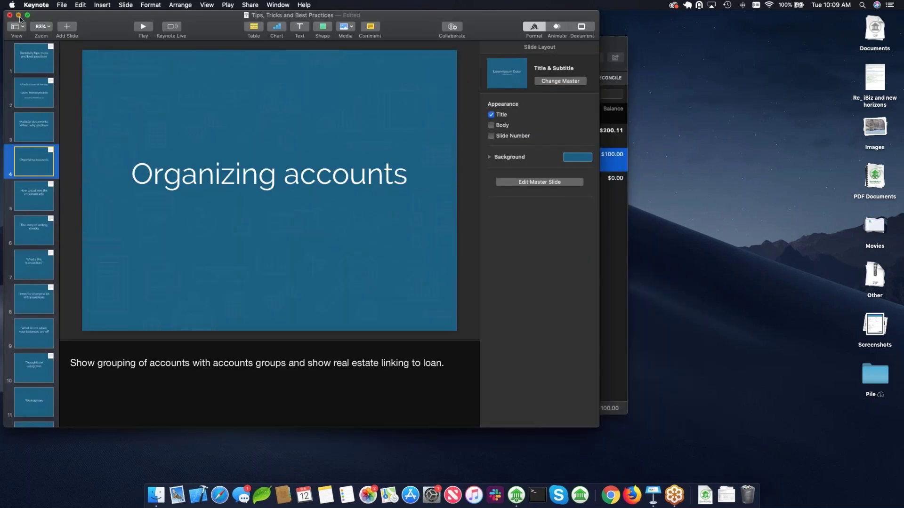
left_click(19, 16)
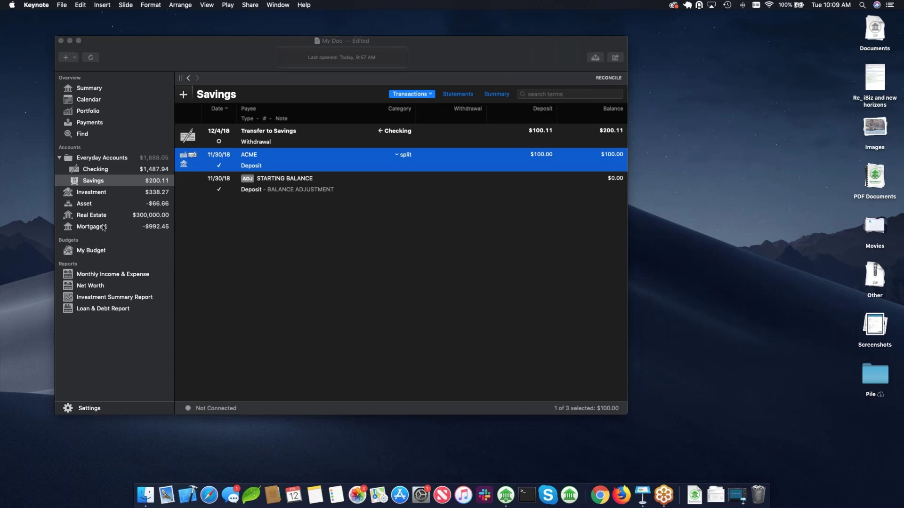
left_click(89, 218)
left_click(84, 218)
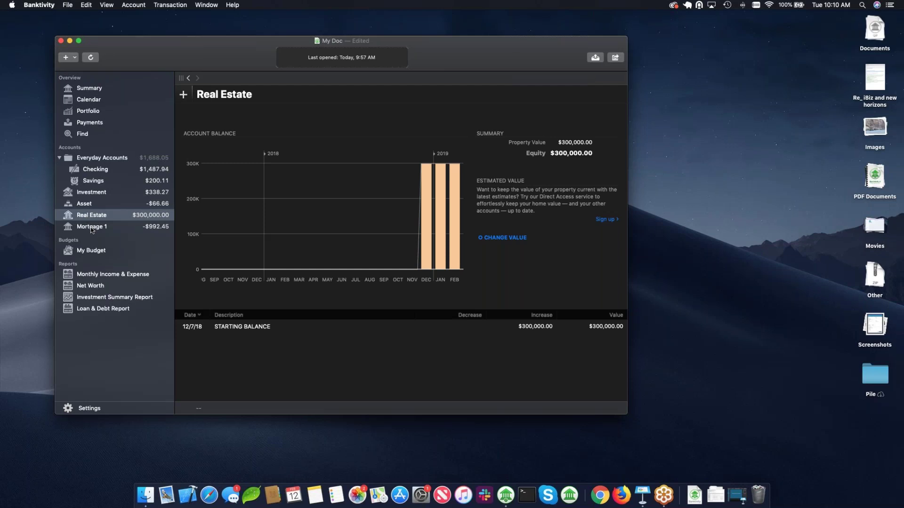
Step: Set the expense of the Mortgage 1 account's STARTING BALANCE transaction to $201,000.00 and save it
left_click(91, 228)
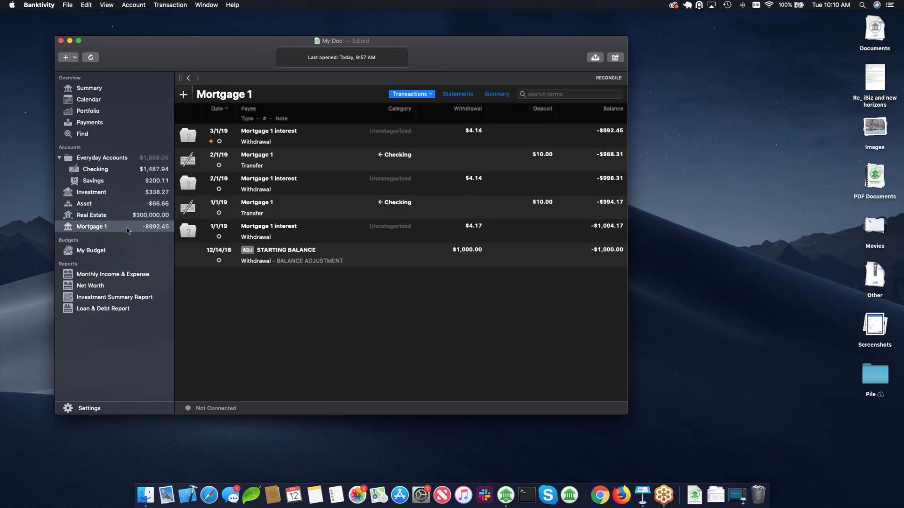
left_click(481, 250)
left_click(468, 250)
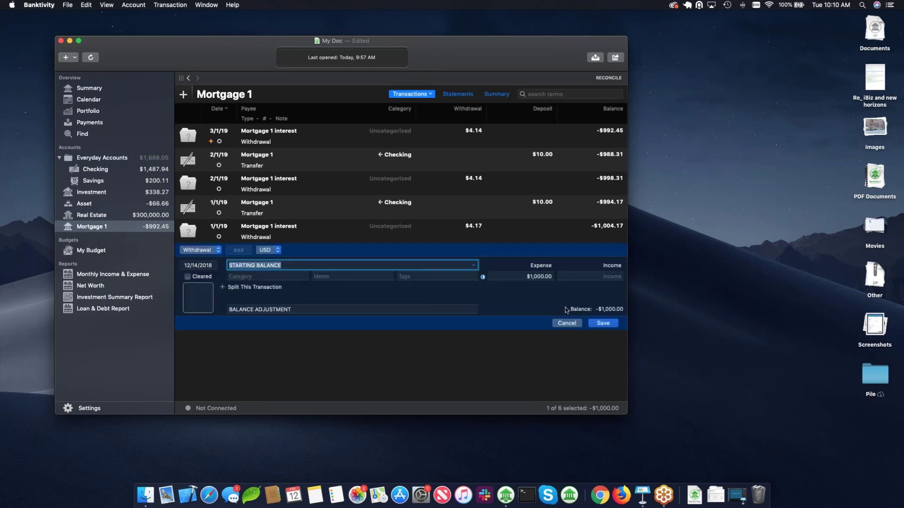
left_click(532, 277)
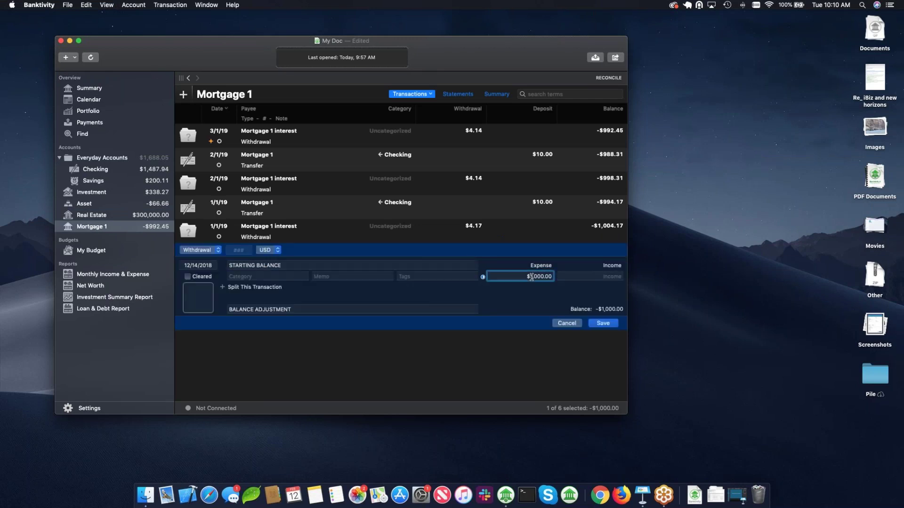
type("2")
key("XF86AudioMute")
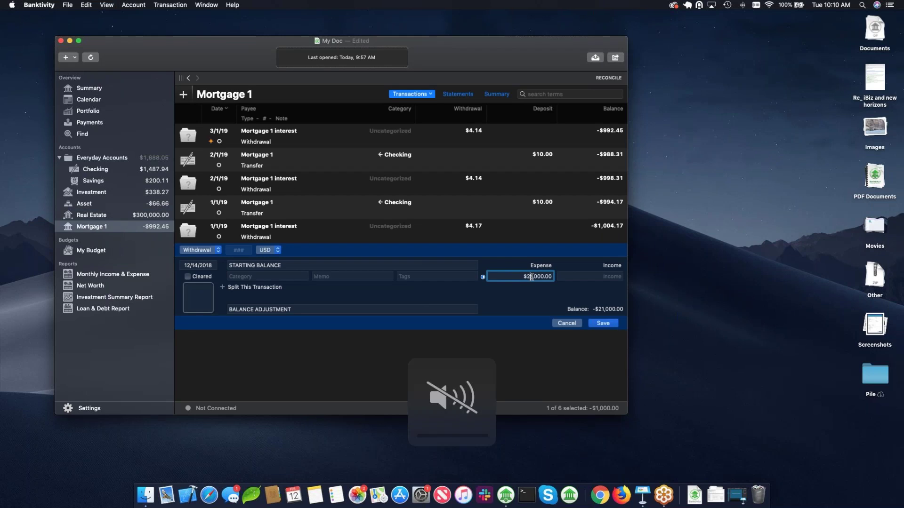
type("0")
key("Return")
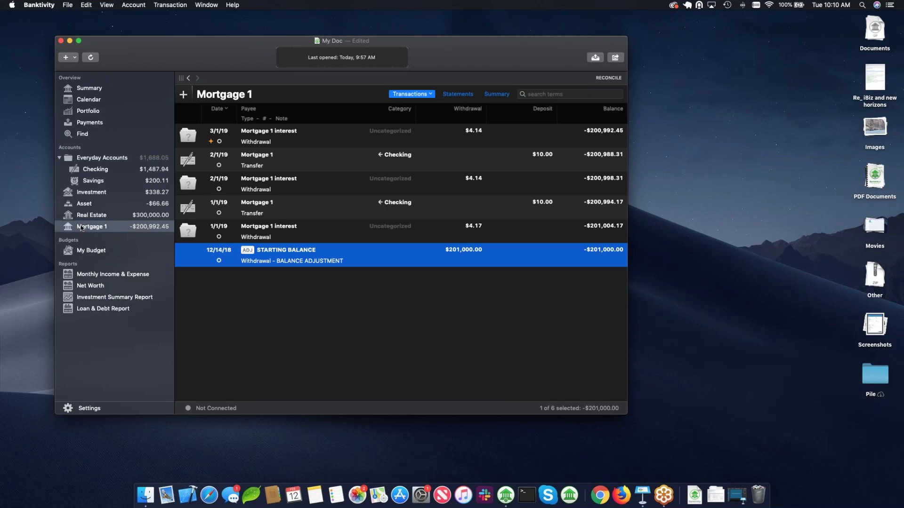
Step: Link Mortgage 1 to the property by nesting it under the Real Estate account, and open the Real Estate overview
left_click(94, 217)
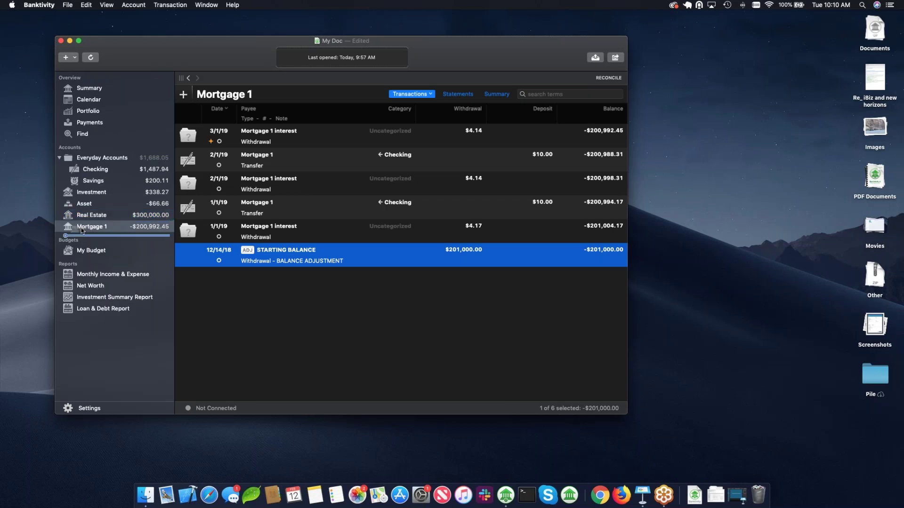
left_click_drag(97, 216, 96, 216)
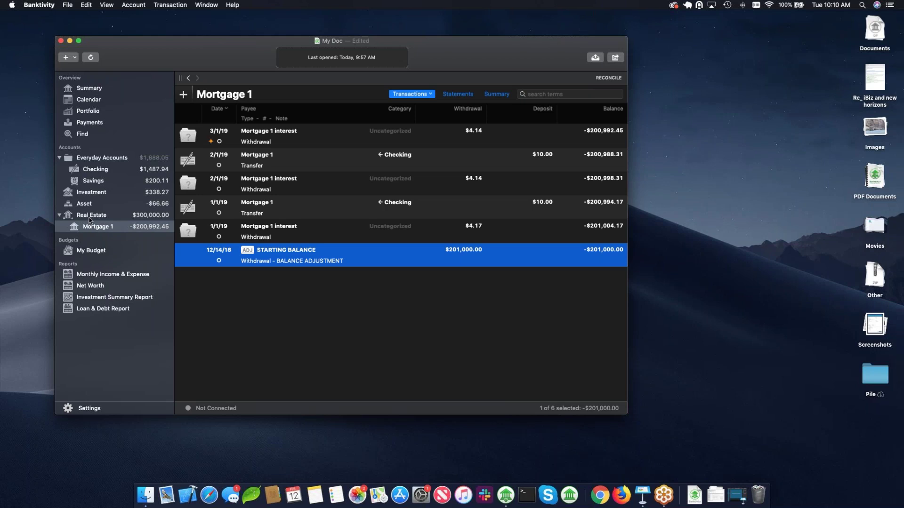
left_click(89, 218)
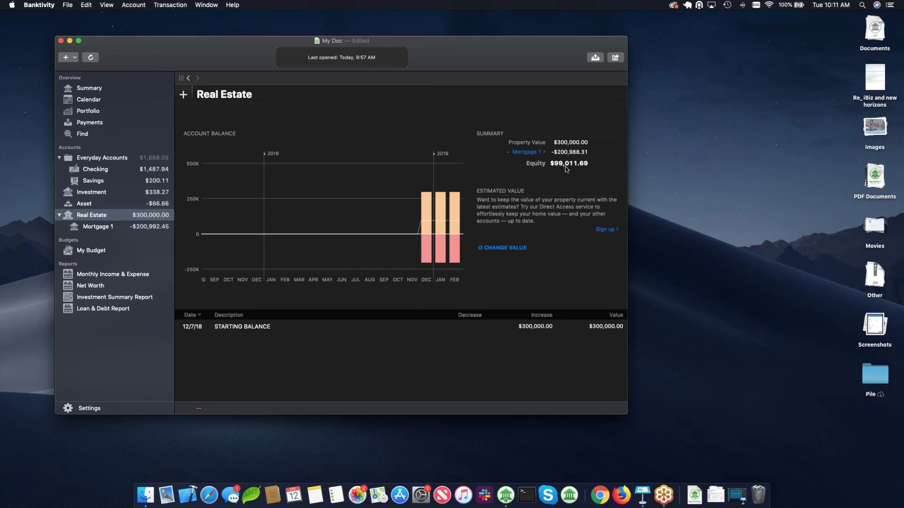
Step: Collapse the Real Estate account to view its combined value, and expand it again
left_click(59, 216)
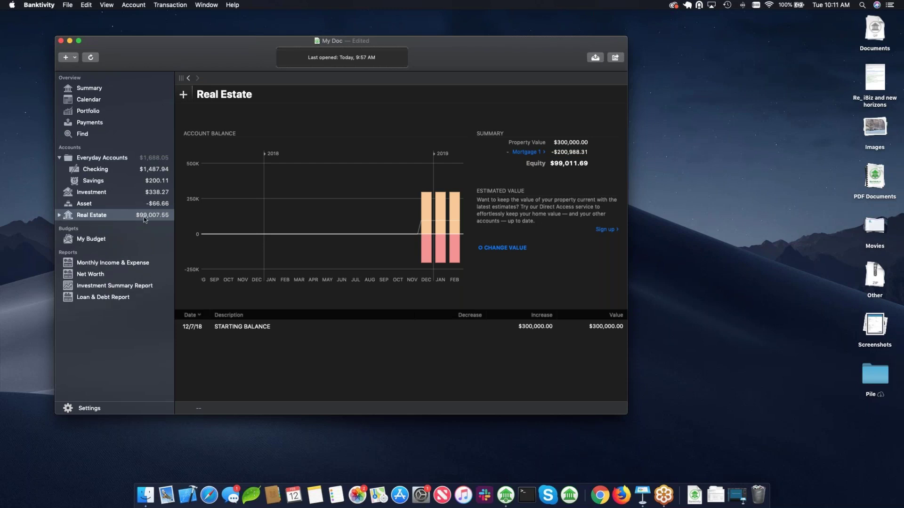
left_click(59, 216)
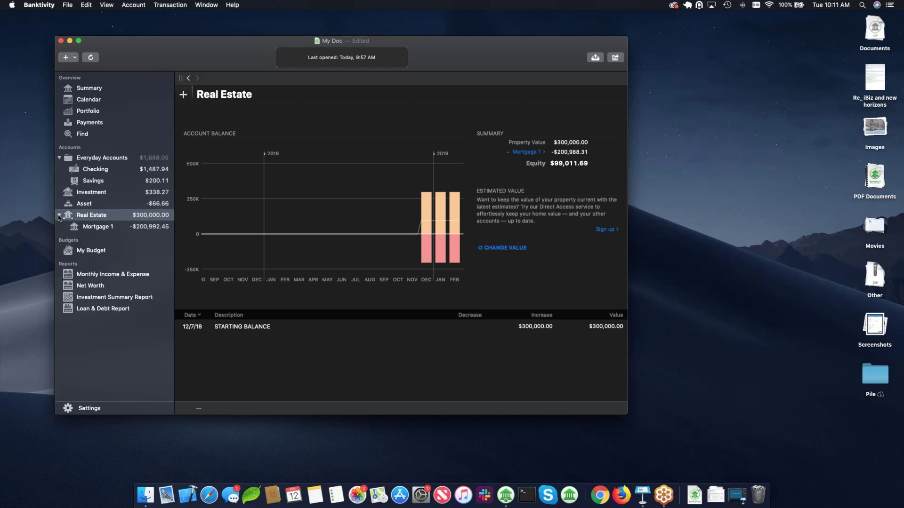
left_click_drag(216, 61, 197, 60)
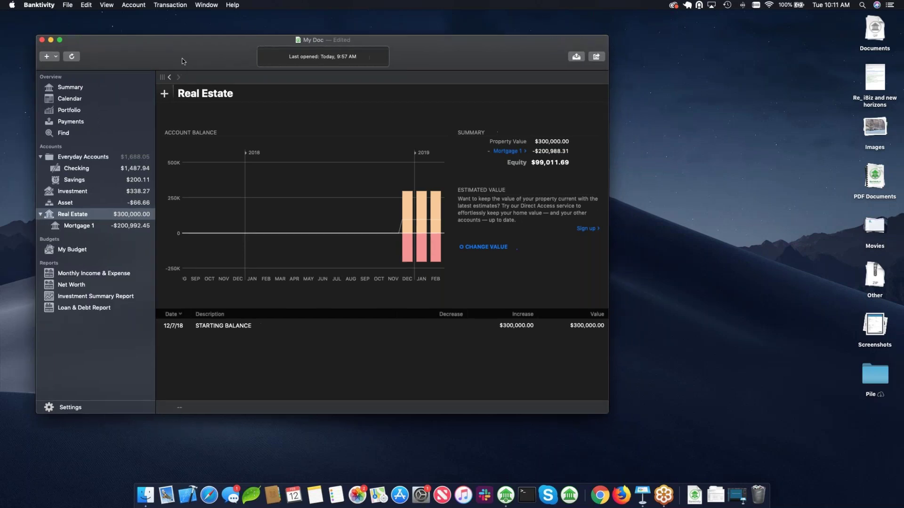
Step: Switch to Keynote, show the slide titled How to just see the important info, and minimize the presentation
left_click(738, 495)
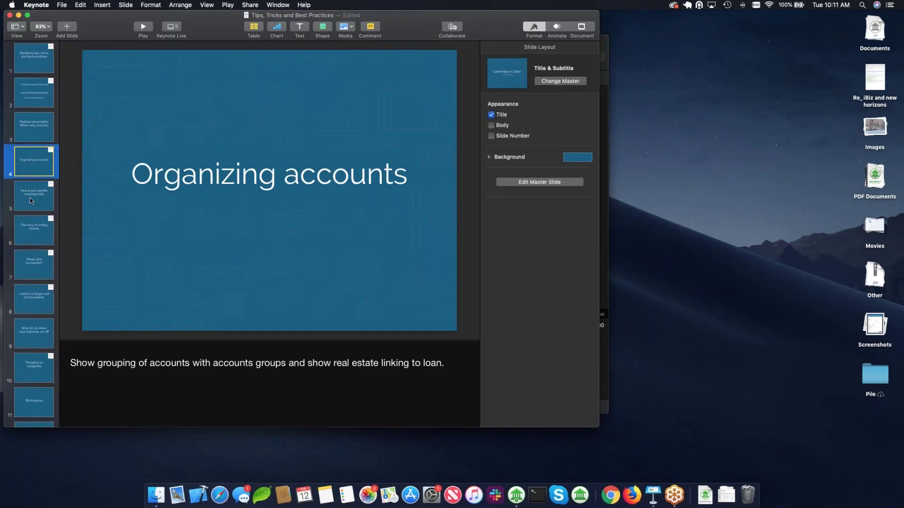
left_click(29, 200)
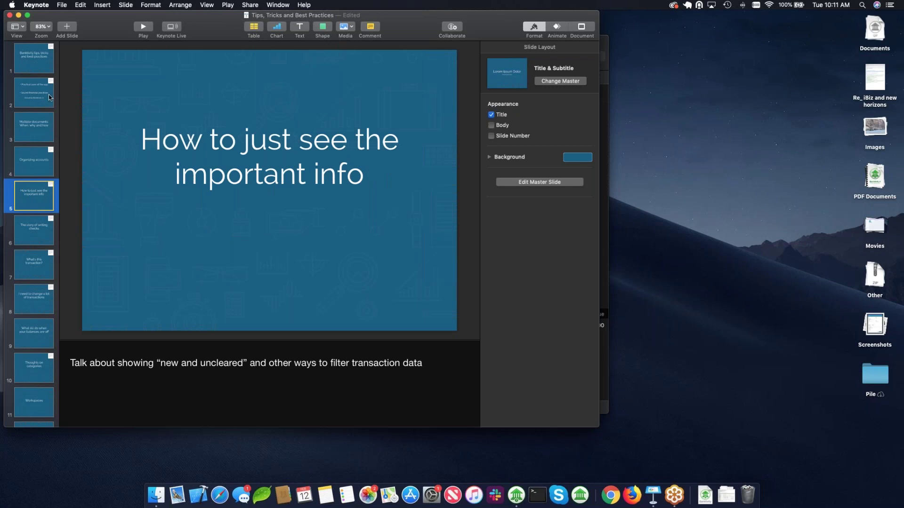
left_click(18, 16)
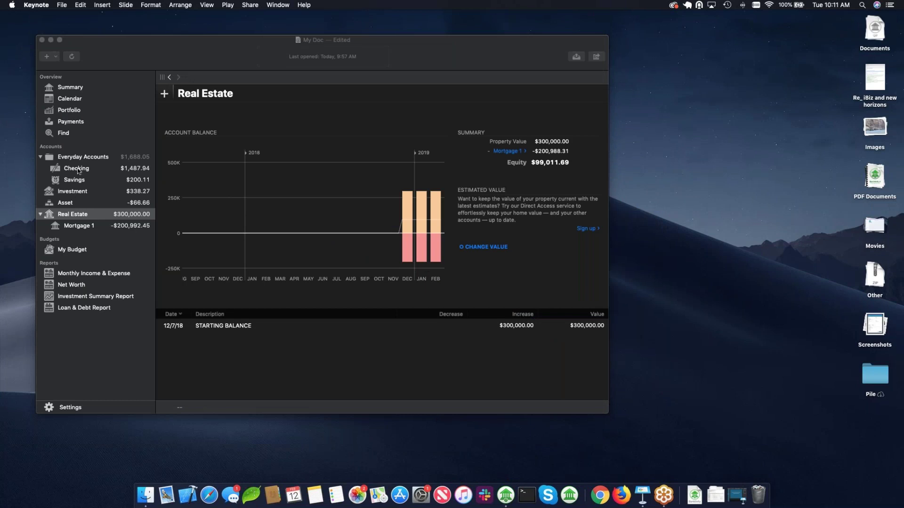
Step: Open the Checking account's register and shrink the document window to show fewer transactions
left_click(78, 170)
left_click(78, 171)
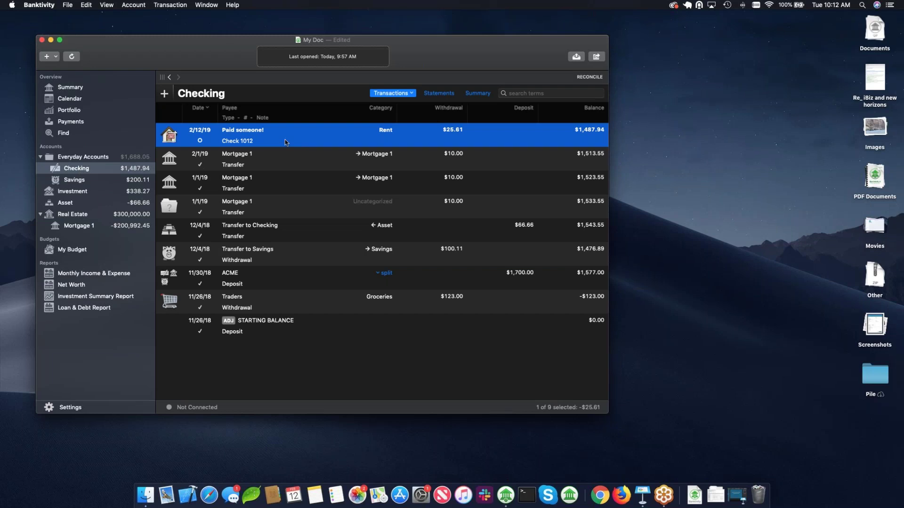
left_click(298, 159)
left_click(298, 139)
left_click_drag(607, 409, 591, 304)
Step: Look through the Checking register from the newest transaction down to STARTING BALANCE and back
scroll(463, 218, "down", 2)
scroll(462, 218, "up", 2)
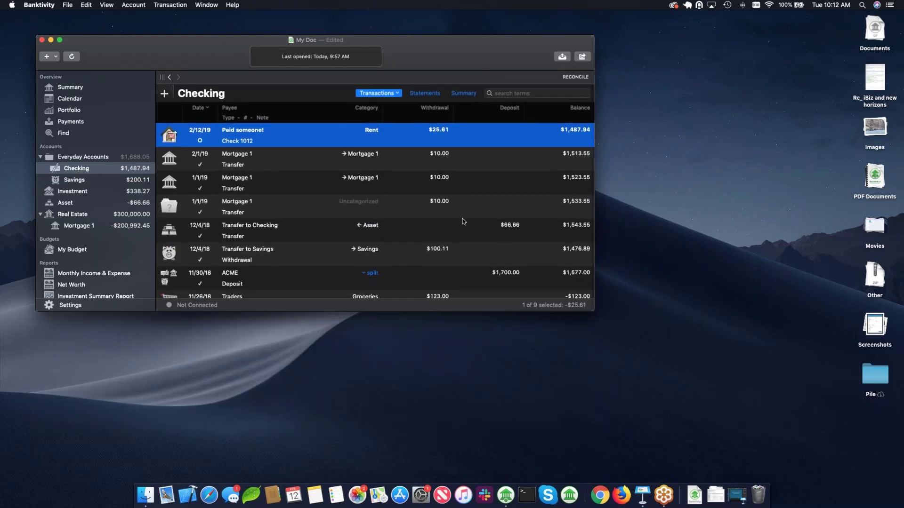
scroll(462, 218, "down", 3)
scroll(462, 218, "up", 3)
scroll(462, 219, "down", 2)
scroll(462, 219, "up", 2)
scroll(462, 218, "down", 2)
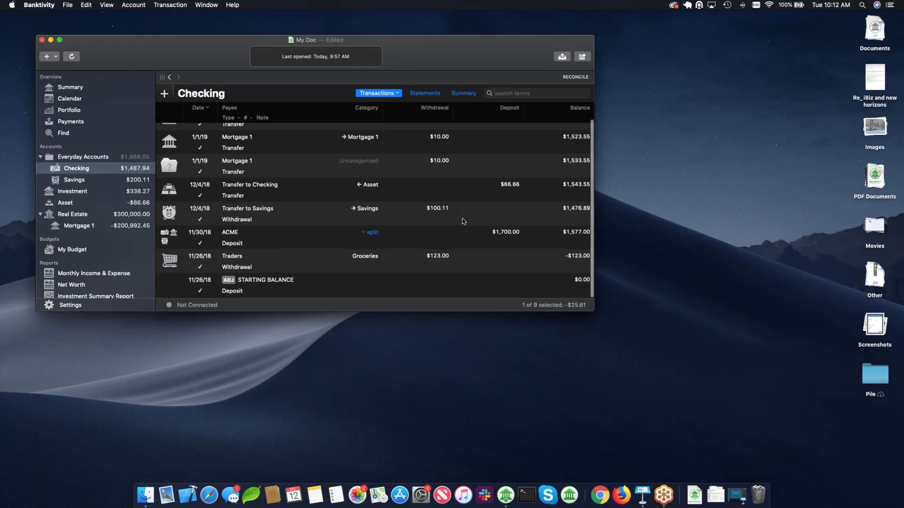
scroll(462, 218, "up", 3)
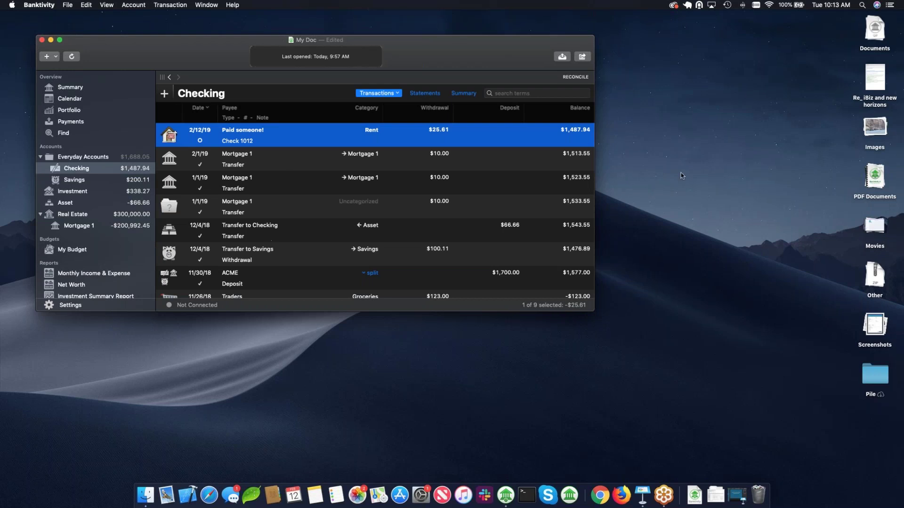
Step: Expand the desktop's Documents stack and import Simple QIF file.qif into the Checking account
key("F11")
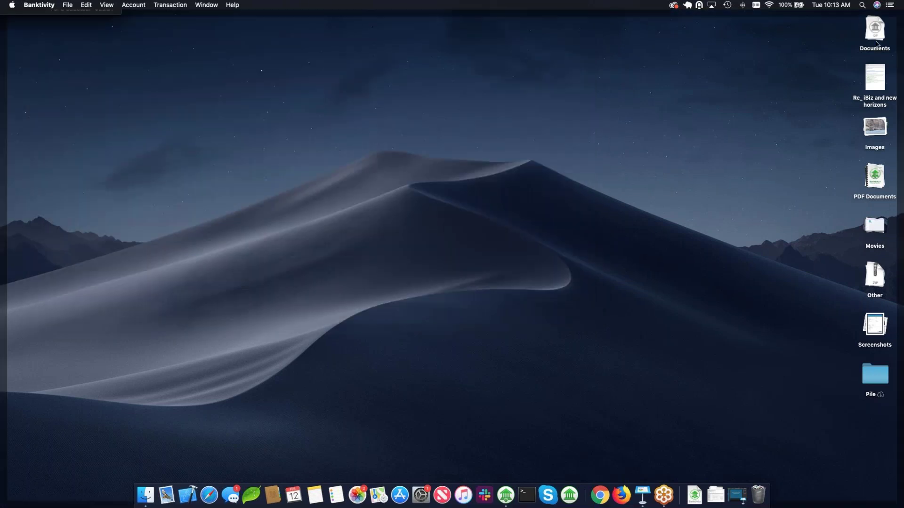
left_click(877, 44)
left_click_drag(875, 79, 508, 499)
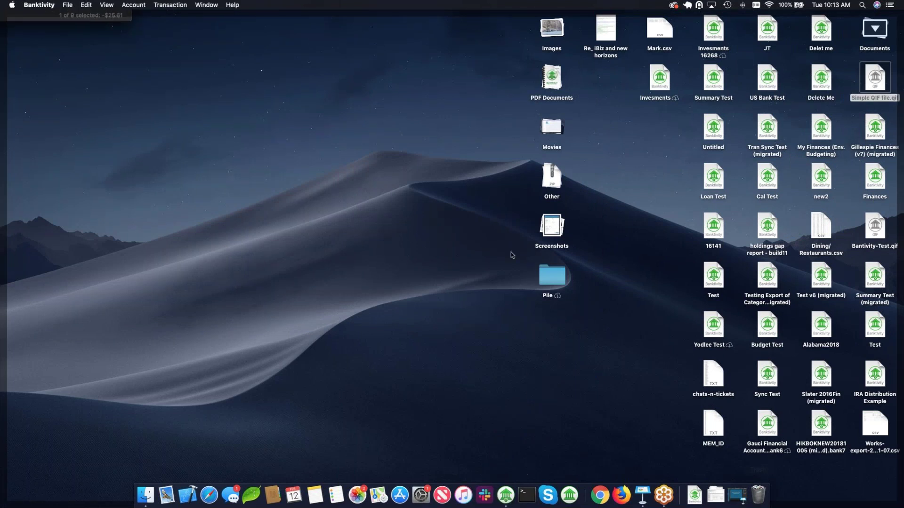
left_click(429, 225)
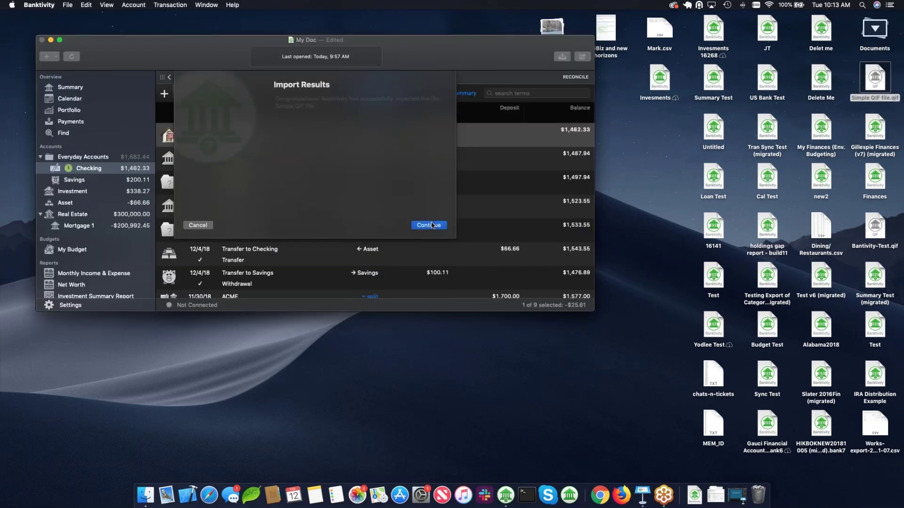
left_click(430, 225)
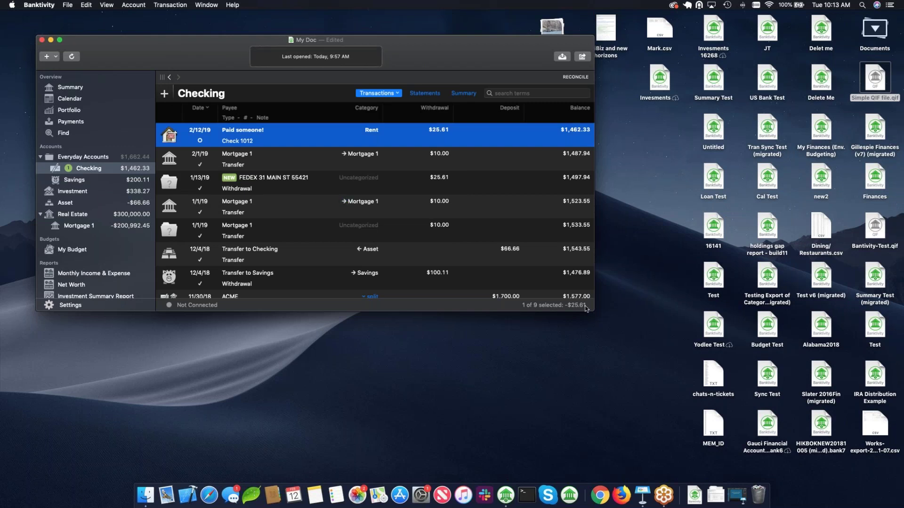
mouse_move(594, 311)
left_mouse_down()
mouse_move(593, 318)
mouse_move(592, 307)
left_mouse_up()
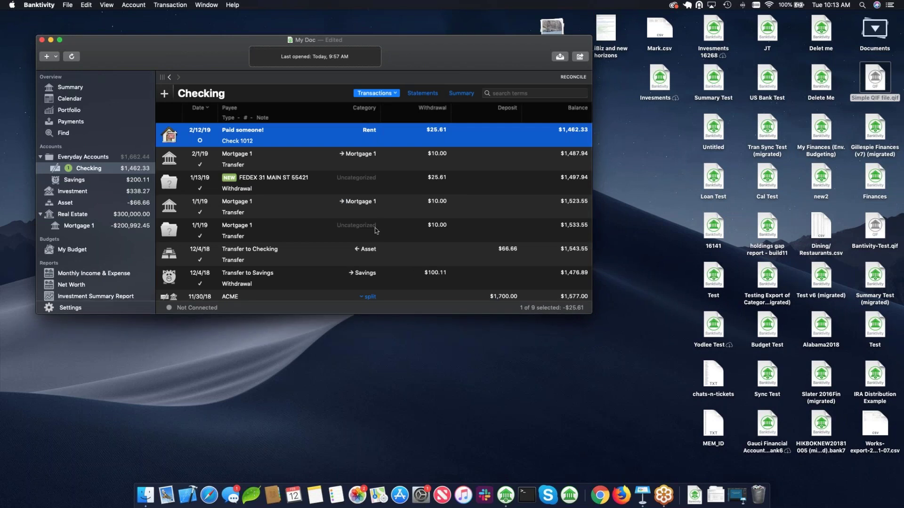
Step: Group New and Uncleared Transactions in the Checking register, review the grouped entries, and turn the grouping off
left_click(396, 94)
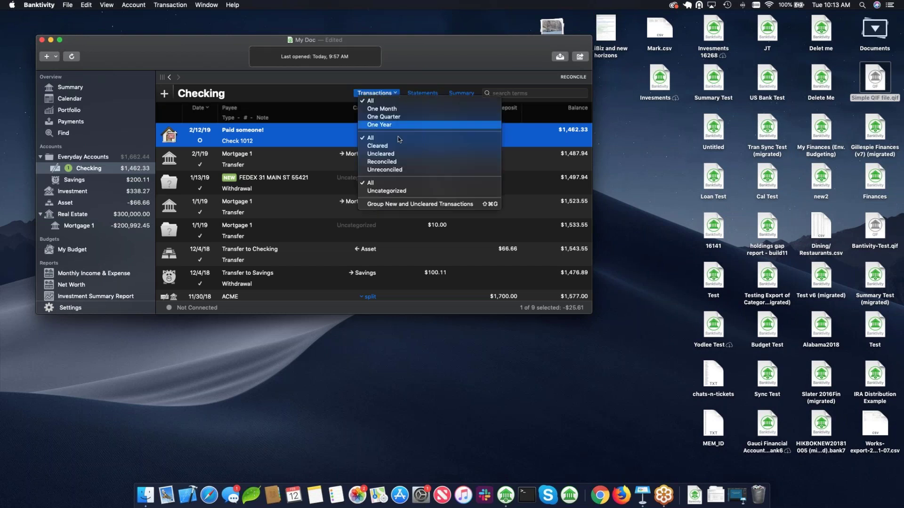
left_click(397, 205)
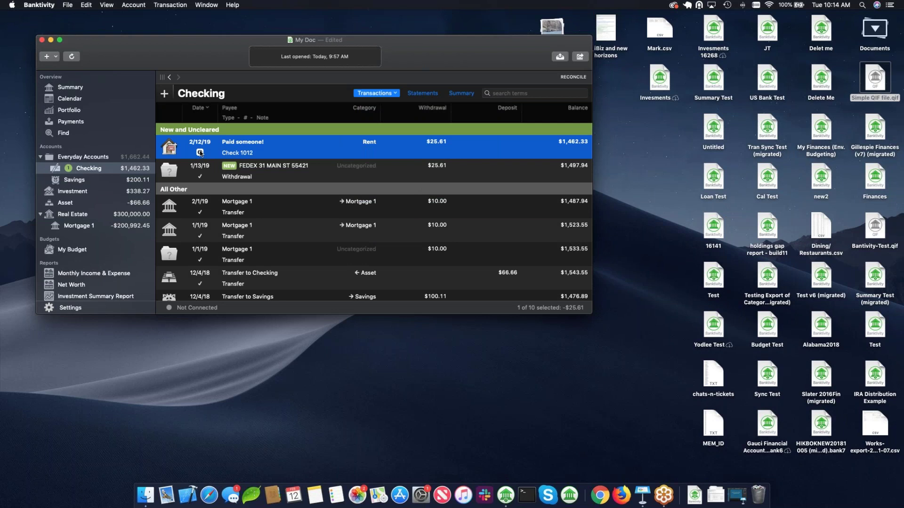
left_click(323, 174)
left_click(274, 152)
left_click(357, 175)
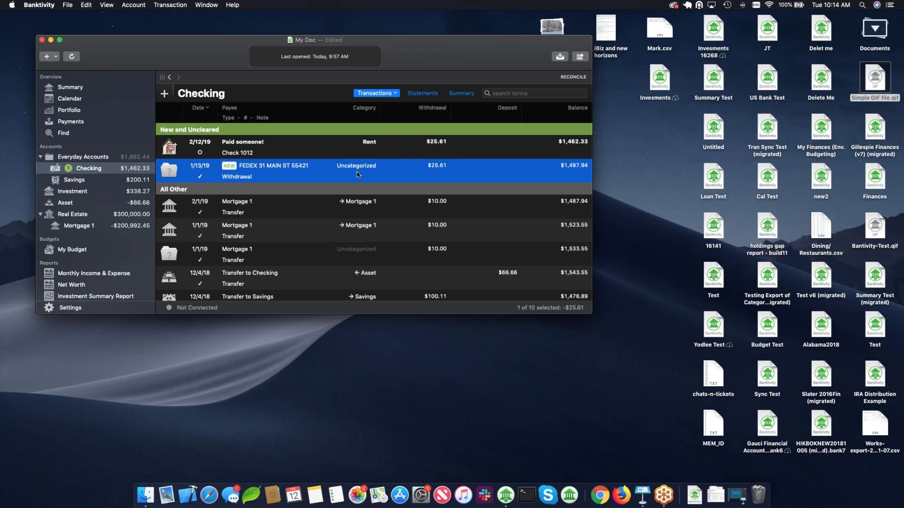
key("super+shift+g")
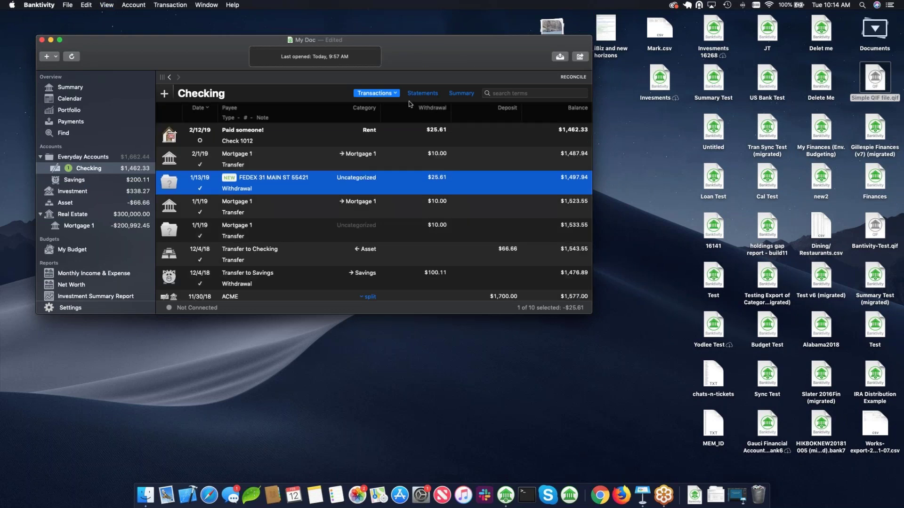
Step: Filter the Checking register to show only Uncategorized transactions, review them, and clear the filter
left_click(394, 94)
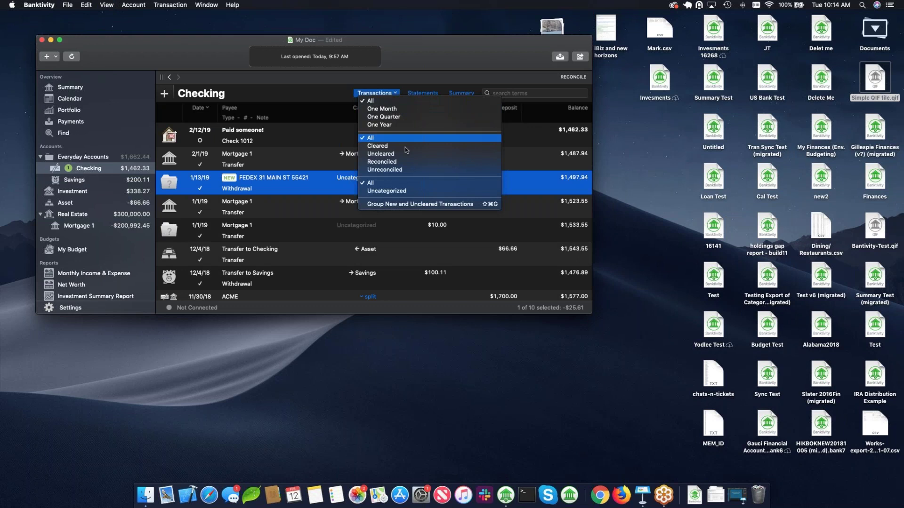
left_click(394, 191)
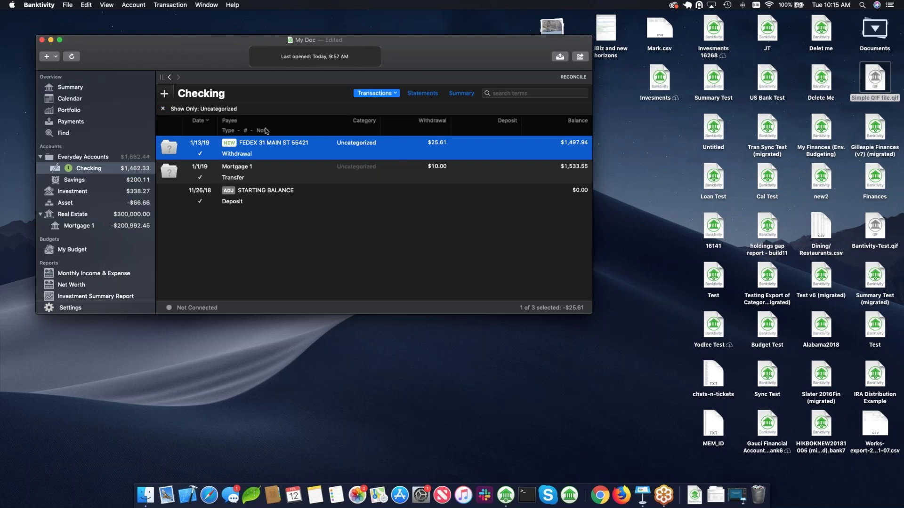
left_click(333, 174)
left_click(337, 159)
left_click(339, 179)
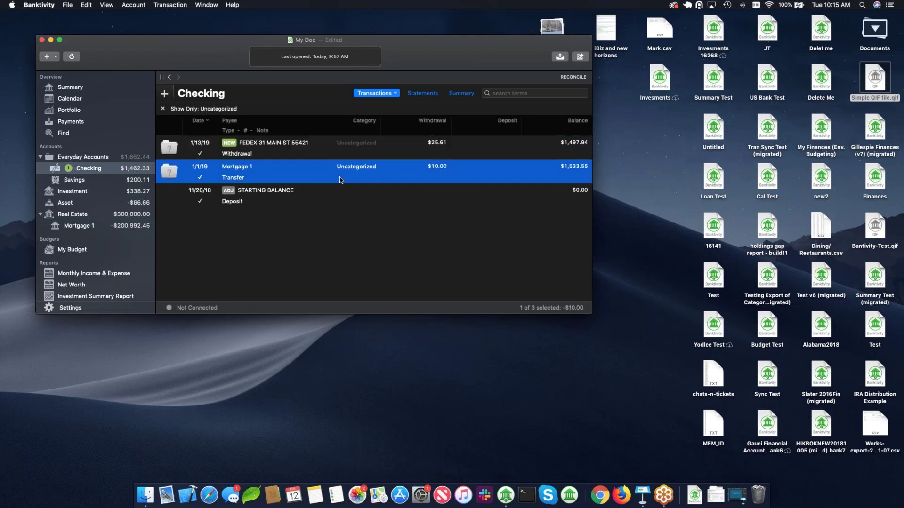
left_click(163, 110)
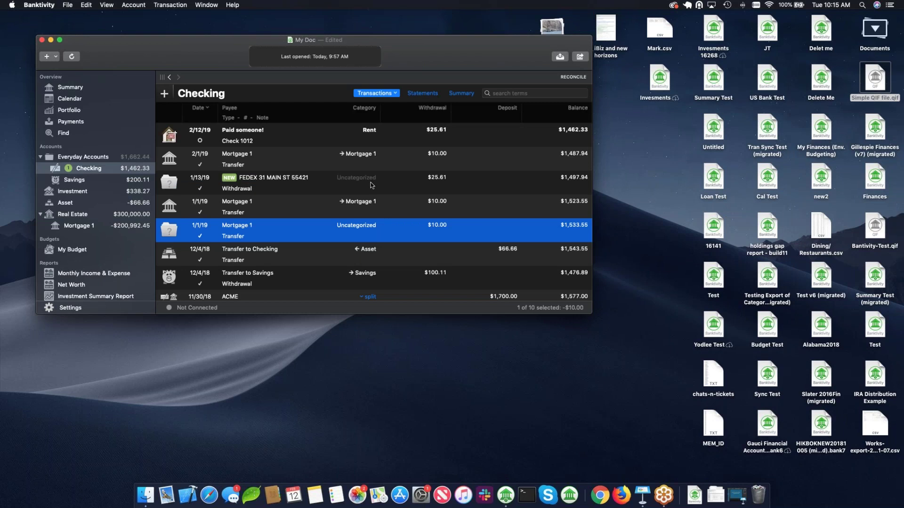
Step: Change the date of the "Paid someone!" check to 1/2/2019 and save the transaction
left_click(280, 136)
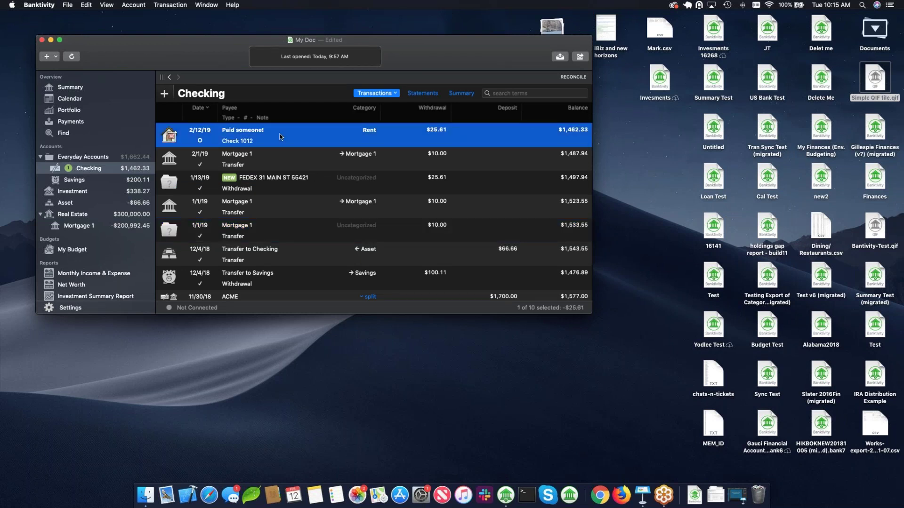
double_click(279, 137)
key("shift+Tab")
key("minus")
type("1/11")
key("Tab")
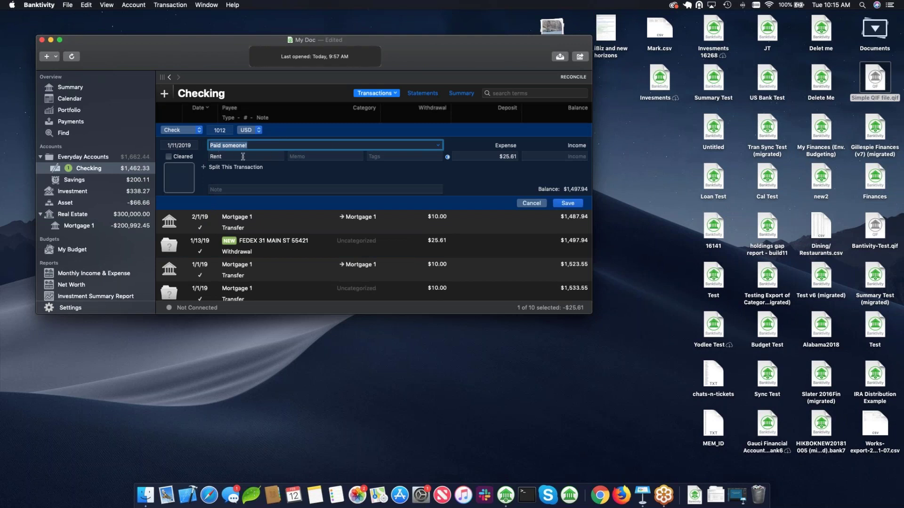
left_click(177, 145)
key("BackSpace")
key("BackSpace")
type("2")
left_click(569, 202)
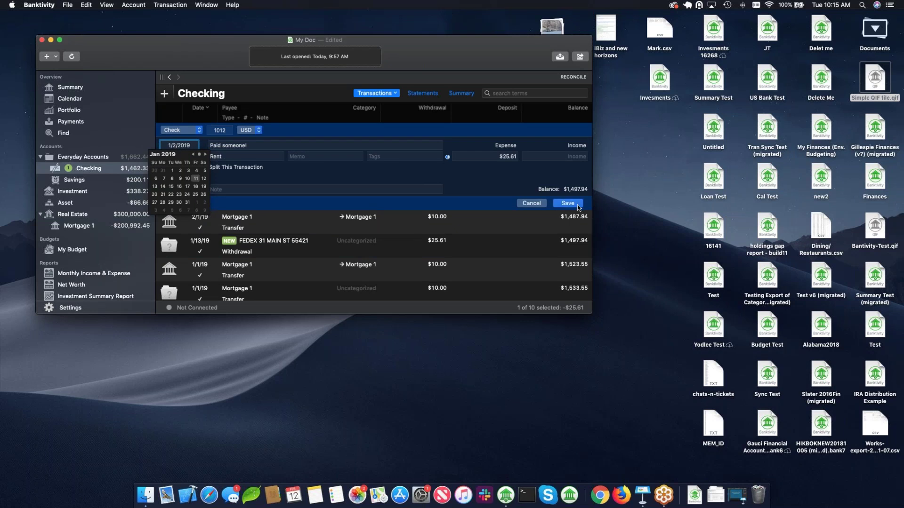
Step: Permanently delete the new FEDEX 31 MAIN ST 55421 transaction from the Checking account
left_click(356, 161)
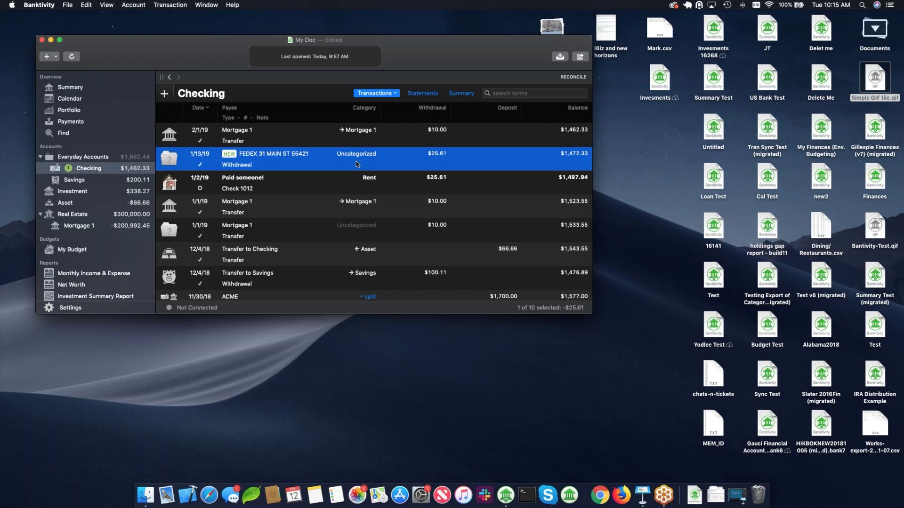
key("BackSpace")
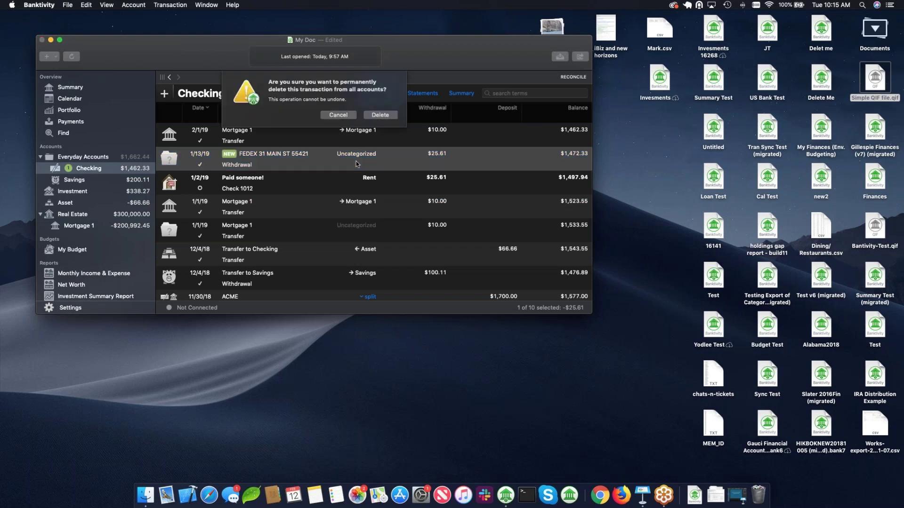
left_click(379, 116)
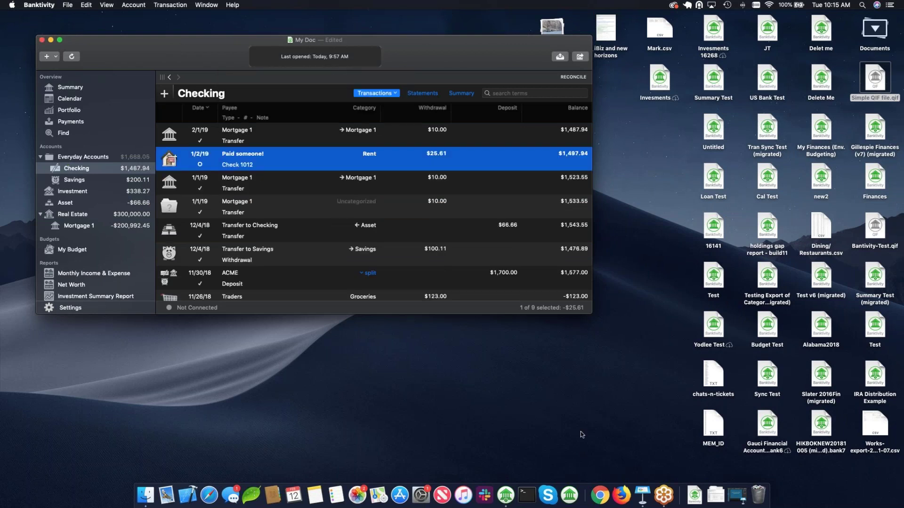
Step: Switch to Keynote, show the slide titled The story of writing checks, and minimize the presentation
left_click(641, 494)
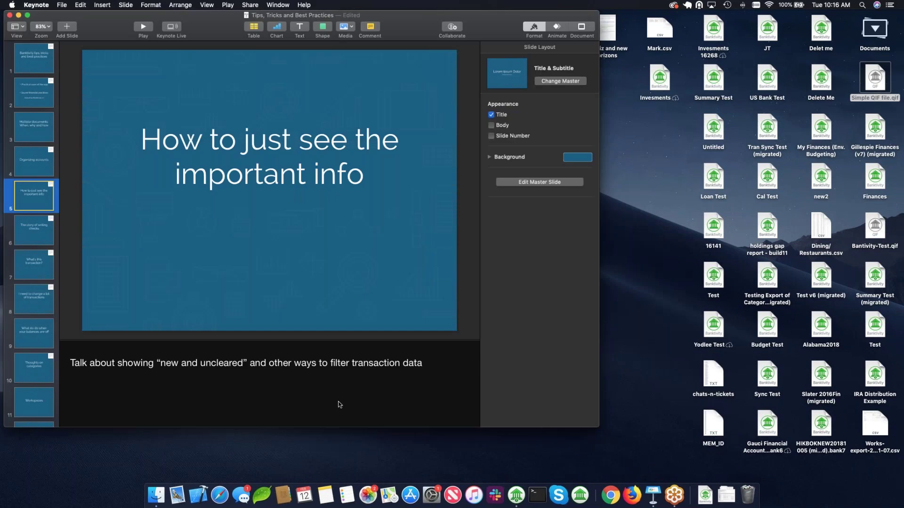
left_click(29, 228)
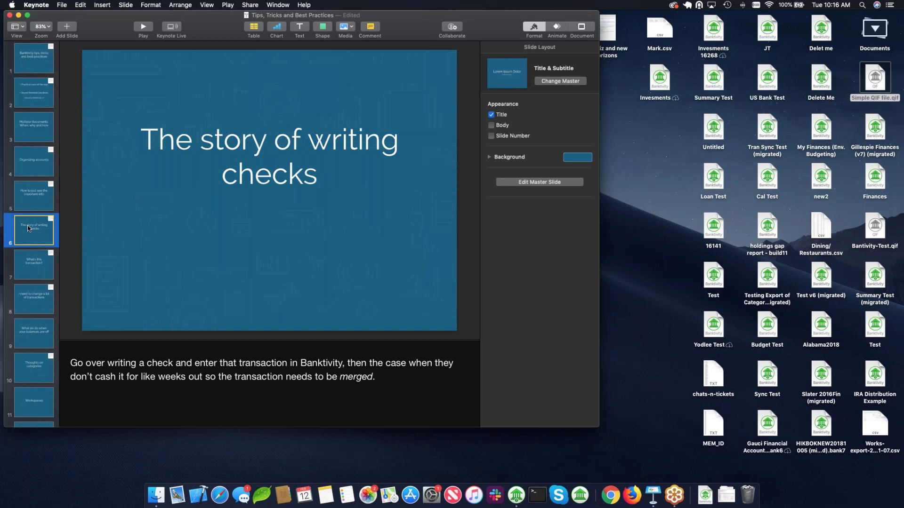
left_click(18, 15)
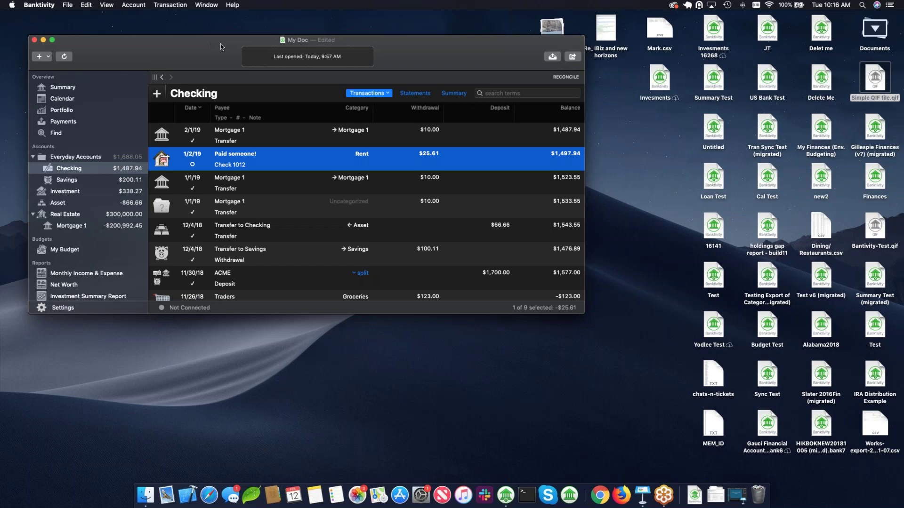
Step: Collapse the desktop's Documents stack and enlarge the Banktivity window to show the whole Checking register
mouse_move(899, 501)
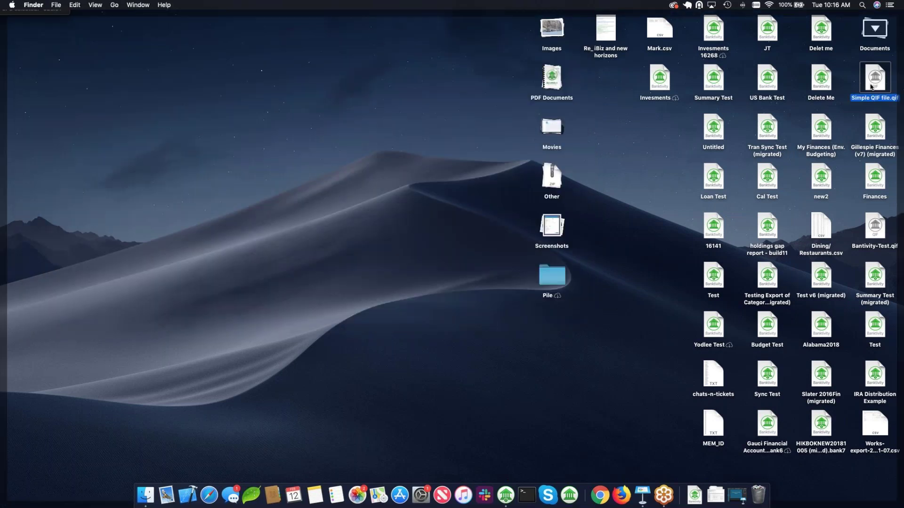
left_click(873, 29)
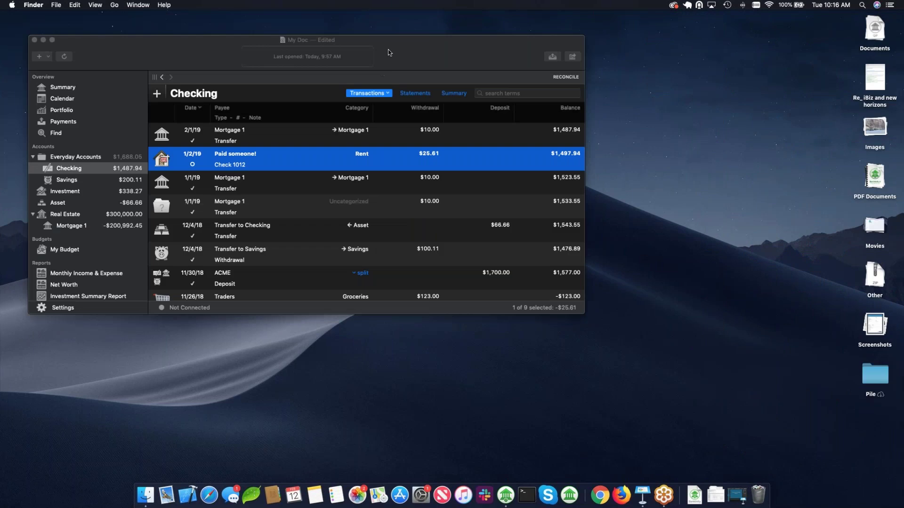
left_click(389, 47)
left_click_drag(561, 314, 631, 427)
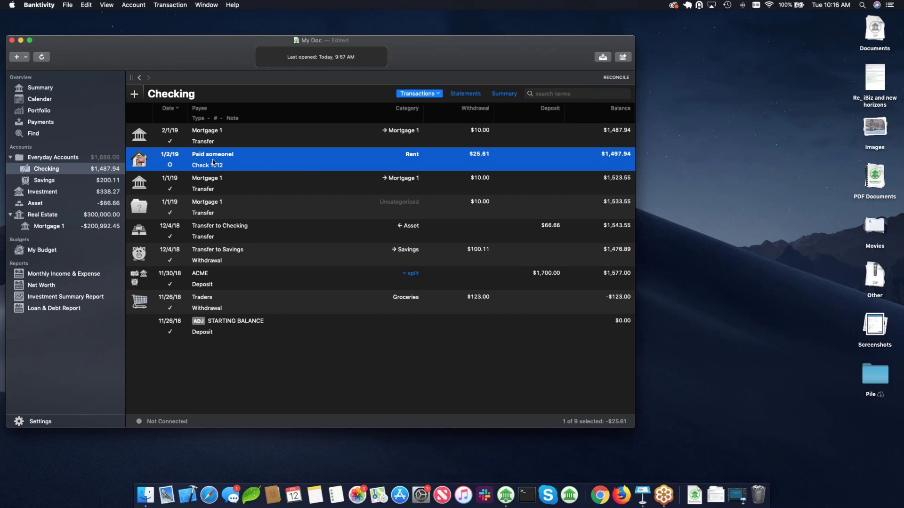
Step: Open the "Paid someone!" transaction to examine its type and check number, and save it without changes
left_click(237, 181)
left_click(233, 165)
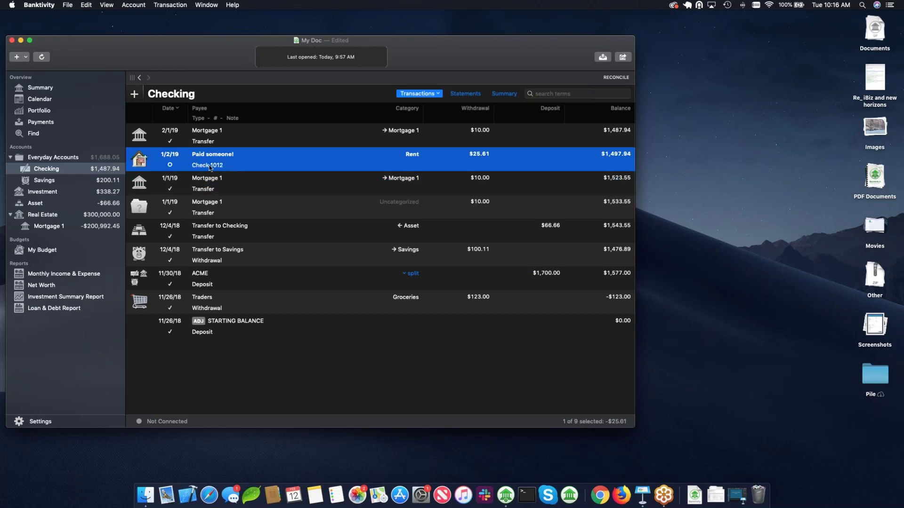
double_click(254, 171)
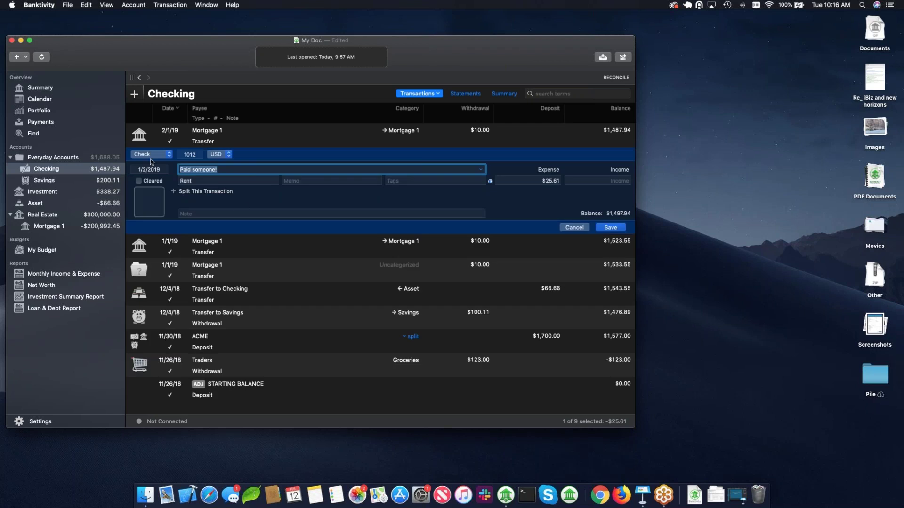
left_click(192, 154)
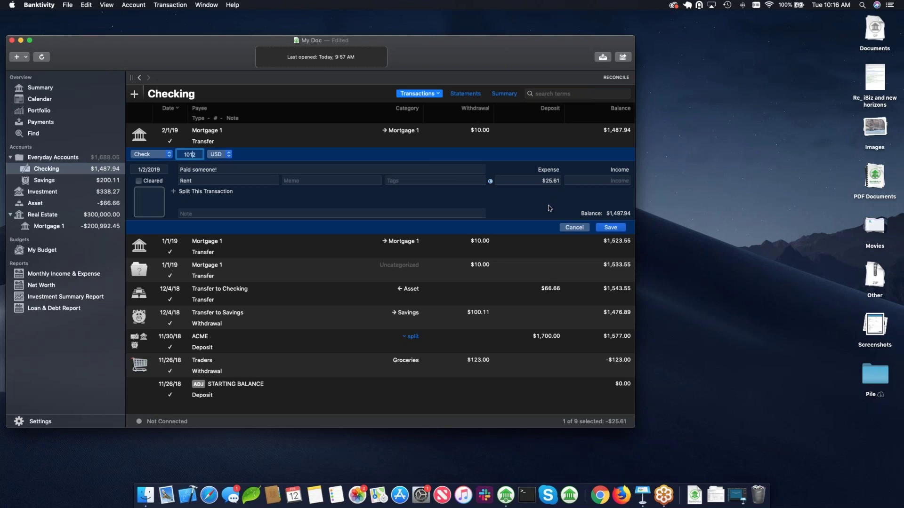
left_click(606, 229)
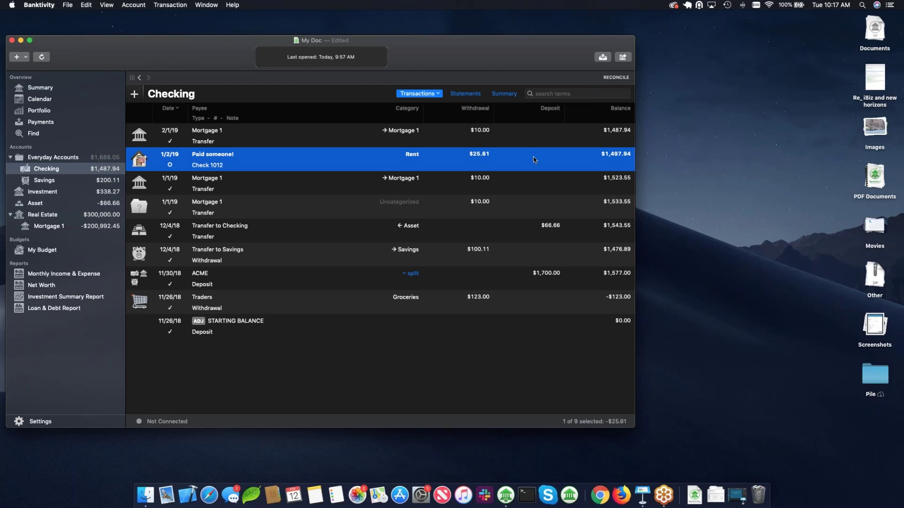
Step: Import Simple QIF file.qif from the desktop's Documents stack into the Checking account and finish the import assistant
mouse_move(518, 50)
left_mouse_down()
mouse_move(531, 50)
mouse_move(523, 47)
left_mouse_up()
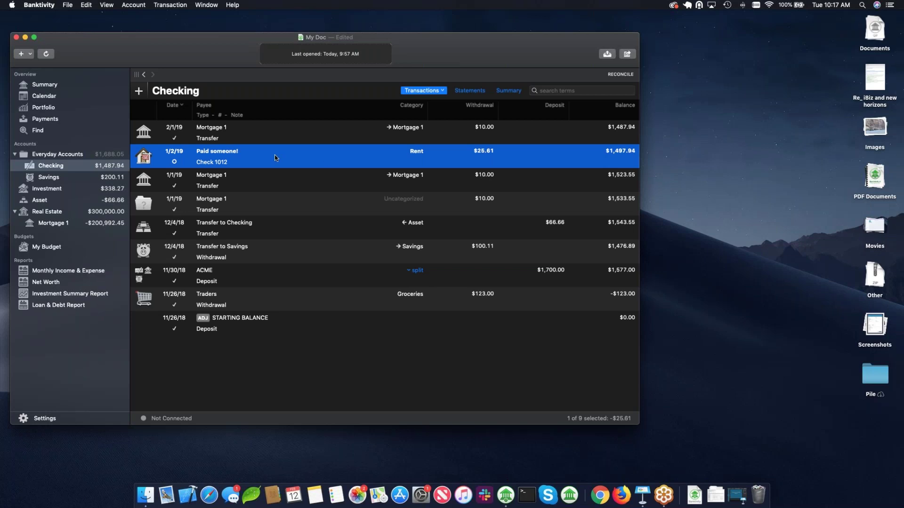
key("F11")
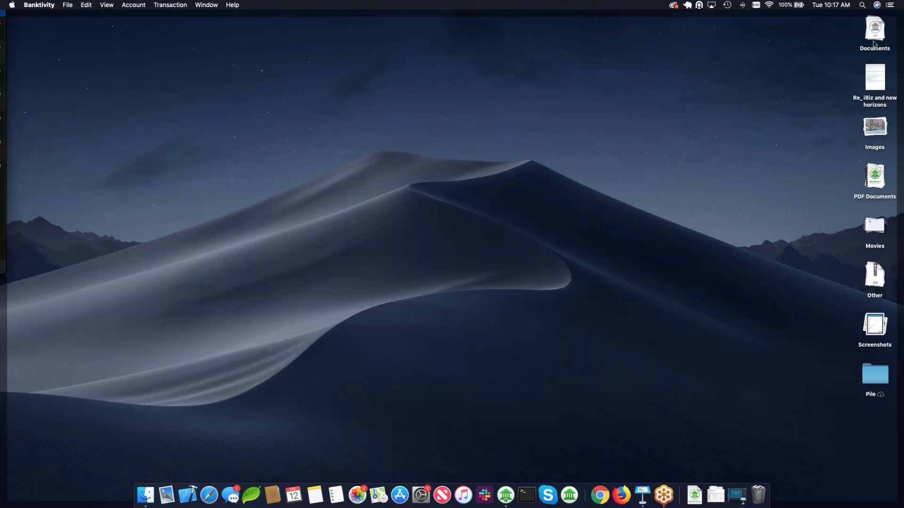
left_click(873, 35)
left_click_drag(874, 78, 506, 493)
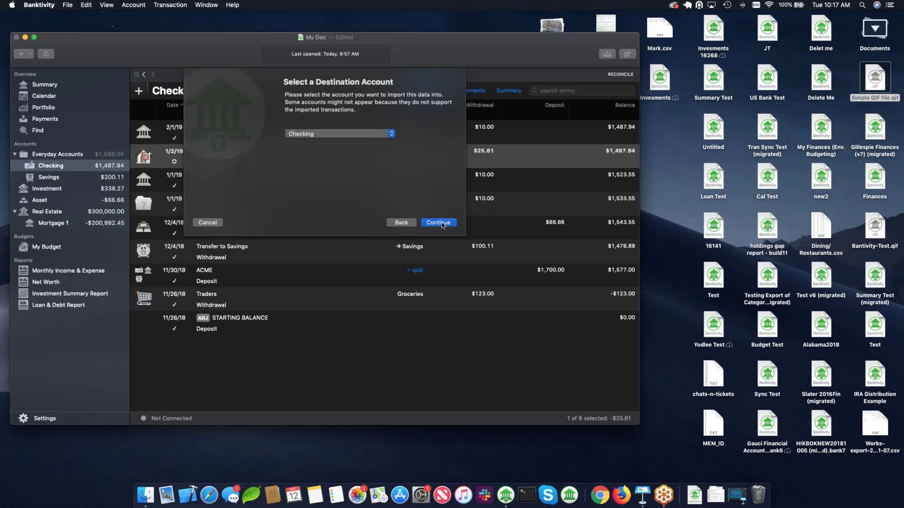
left_click(438, 223)
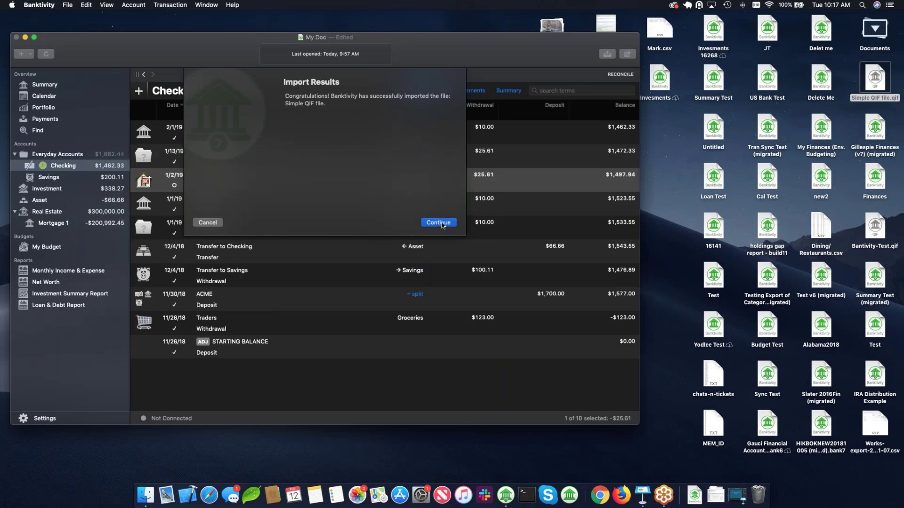
left_click(442, 223)
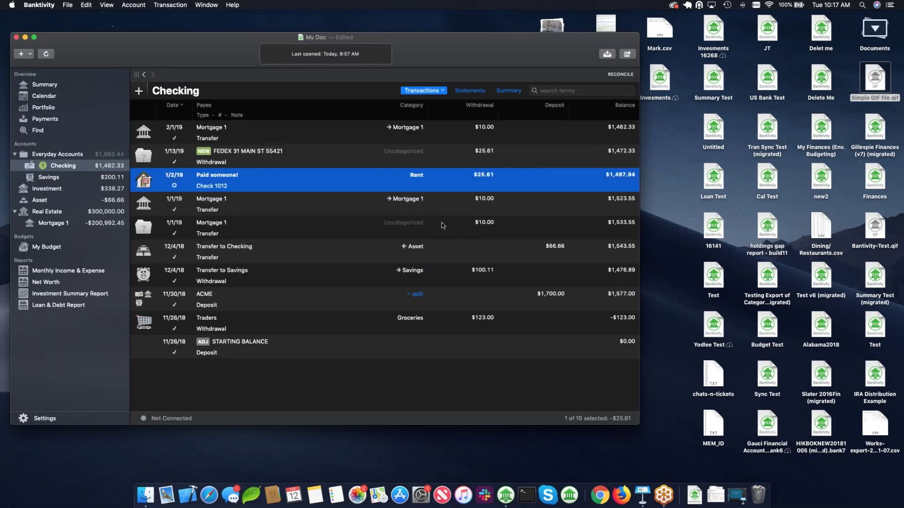
Step: Group the Checking register's new and uncleared transactions together, and compare the new FEDEX withdrawal with the "Paid someone!" check
left_click(174, 182)
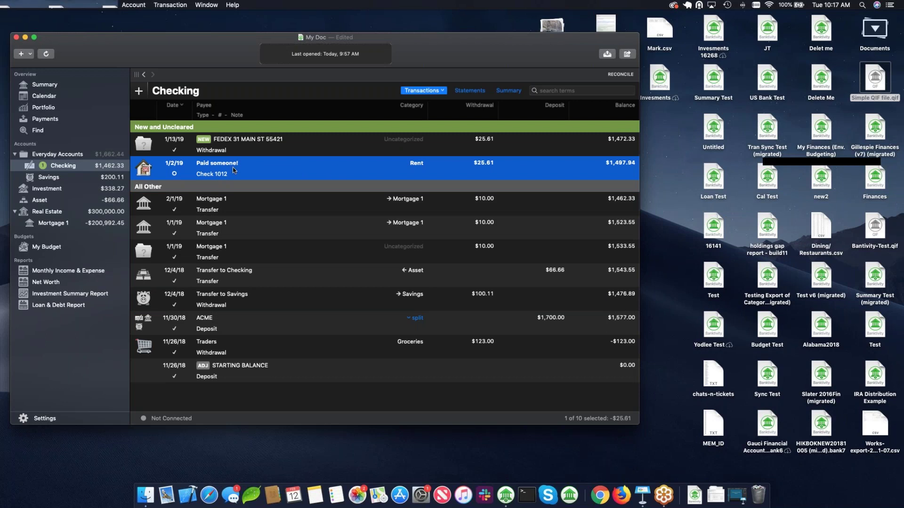
left_click(497, 148)
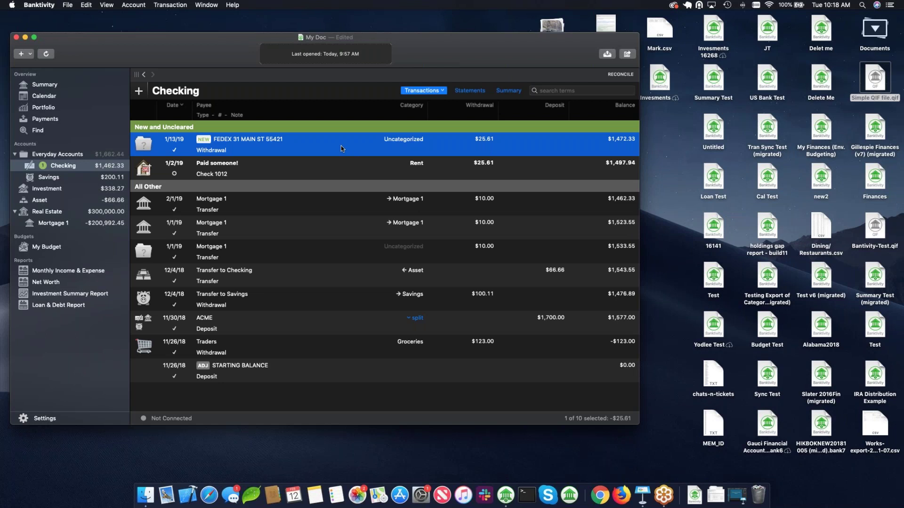
left_click(321, 170)
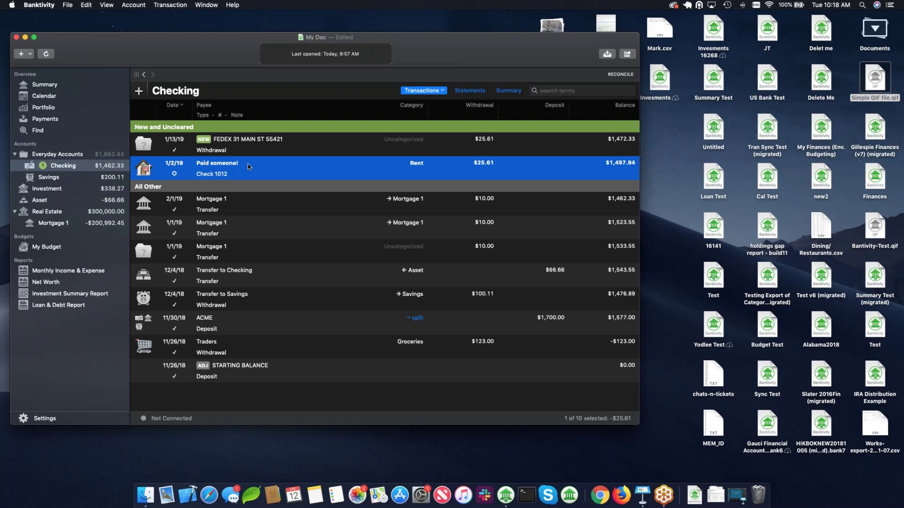
Step: Merge the new FEDEX withdrawal into the "Paid someone!" check 1012 transaction and mark the merged transaction as cleared
left_click(259, 151)
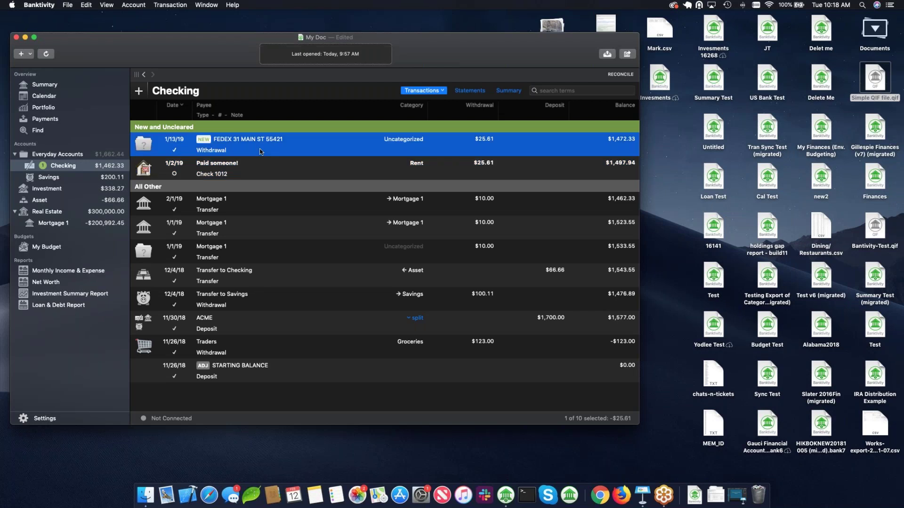
left_click_drag(269, 147, 283, 172)
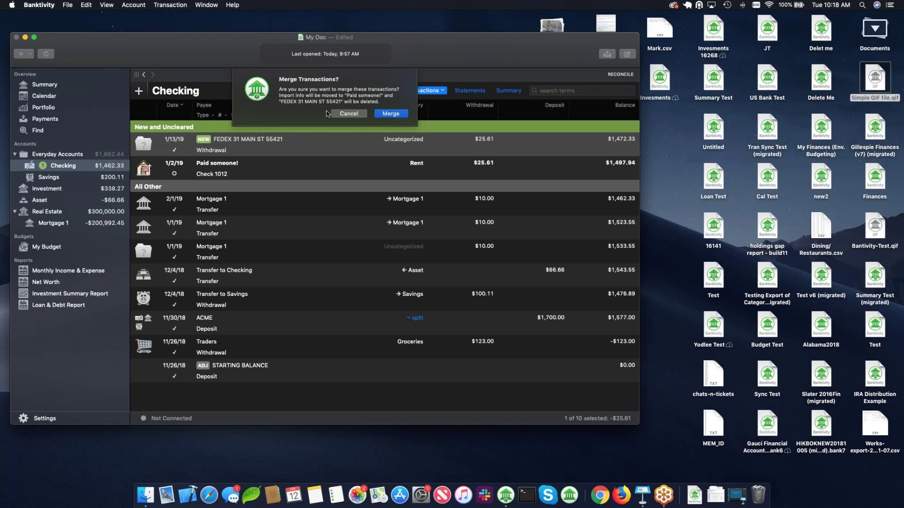
left_click(391, 114)
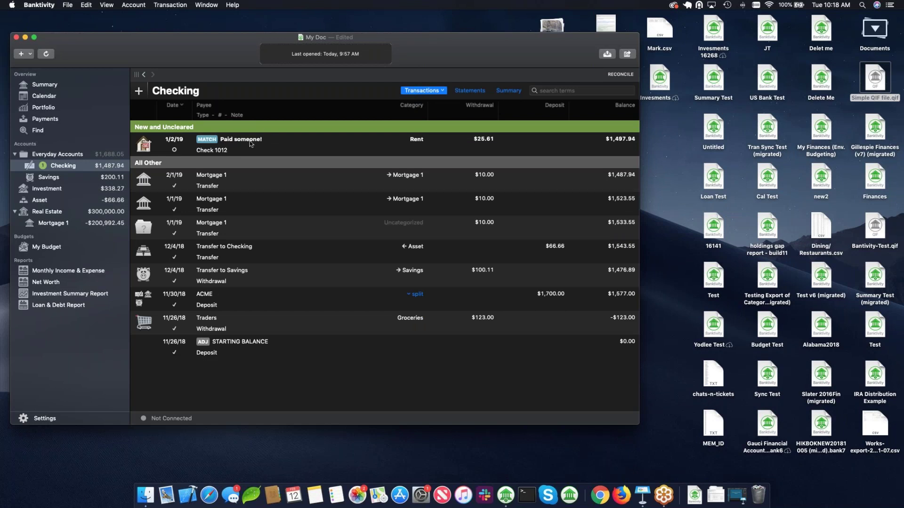
left_click(175, 151)
left_click_drag(228, 53, 232, 50)
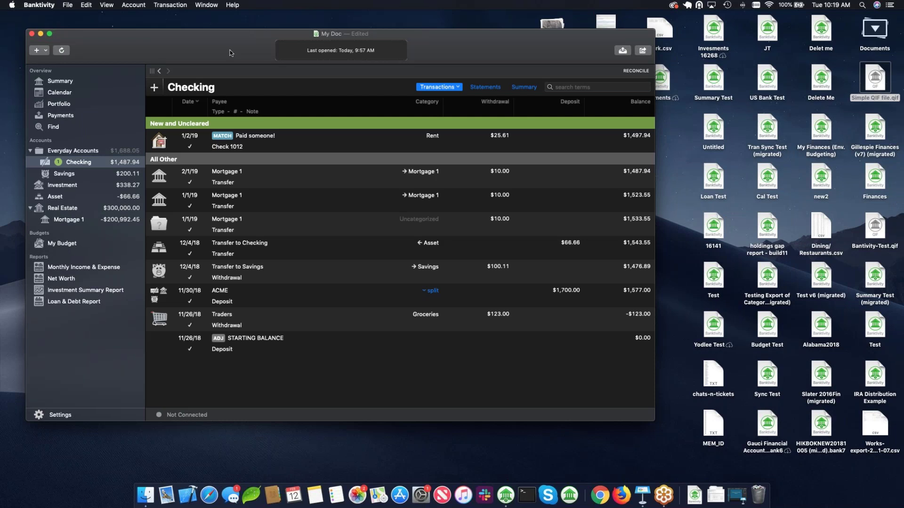
Step: Switch to Keynote, show the slide titled What's this transaction?, and hide the presentation
left_click(642, 496)
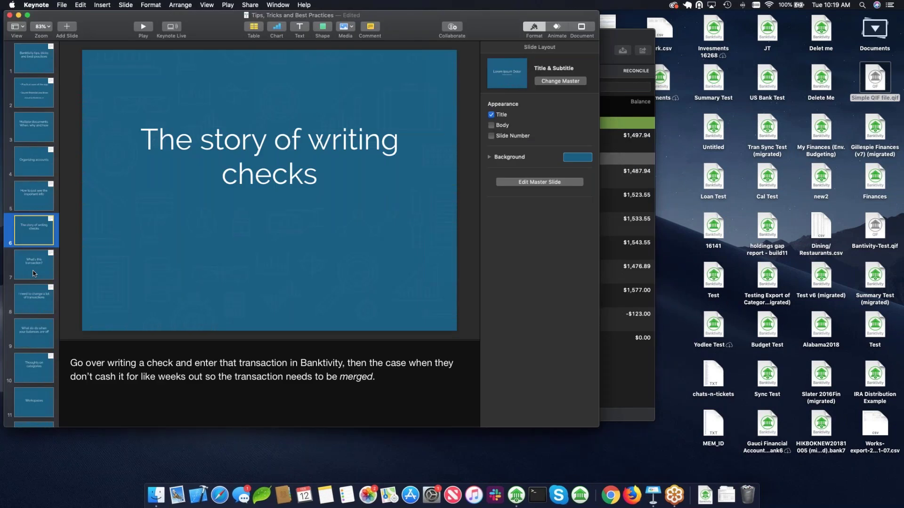
left_click(34, 273)
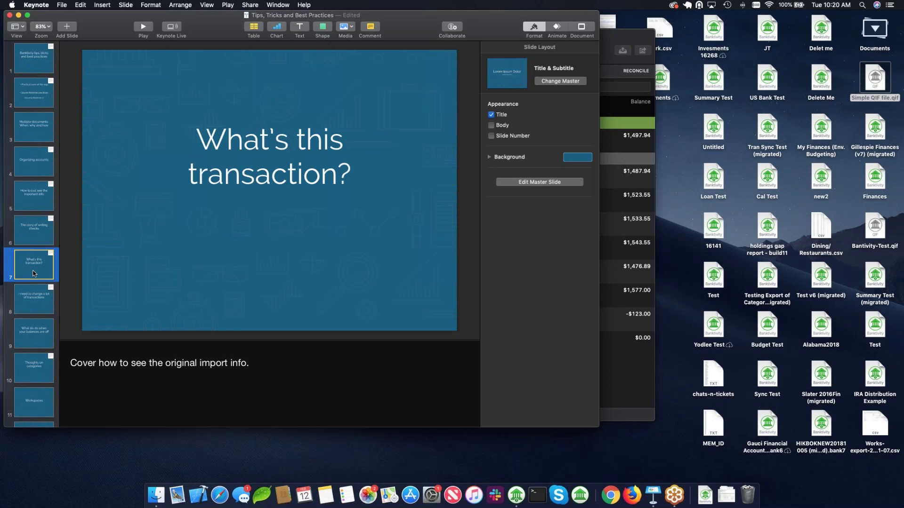
key("super+h")
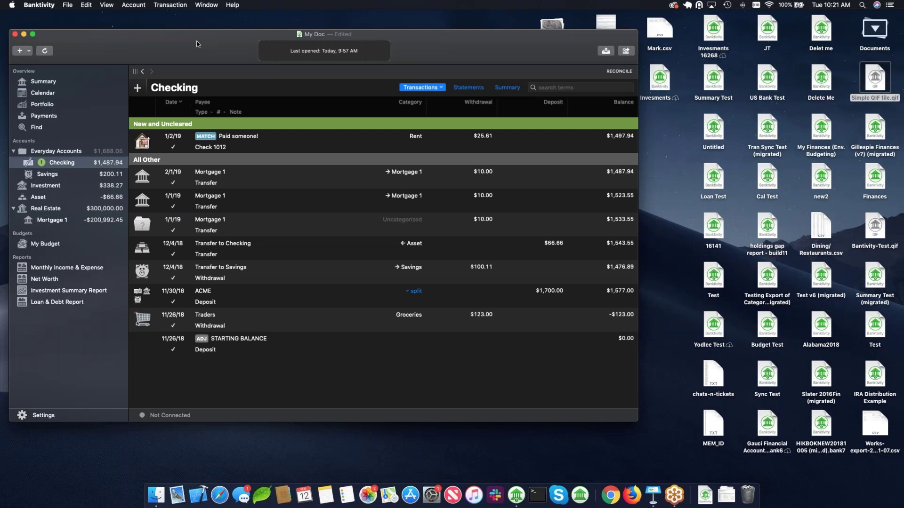
Step: Open the matched "Paid someone!" transaction to examine its imported transaction details, and close it without changes
left_click(255, 147)
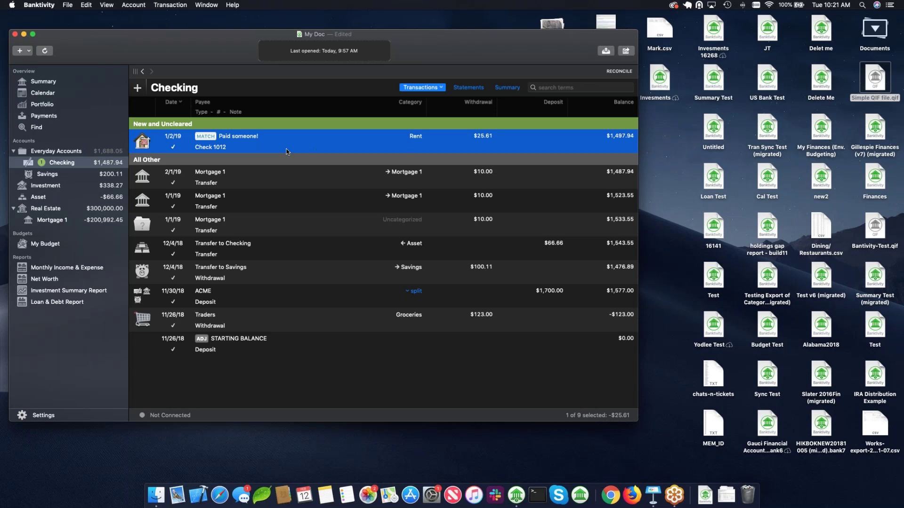
left_click(281, 174)
left_click(281, 140)
double_click(282, 154)
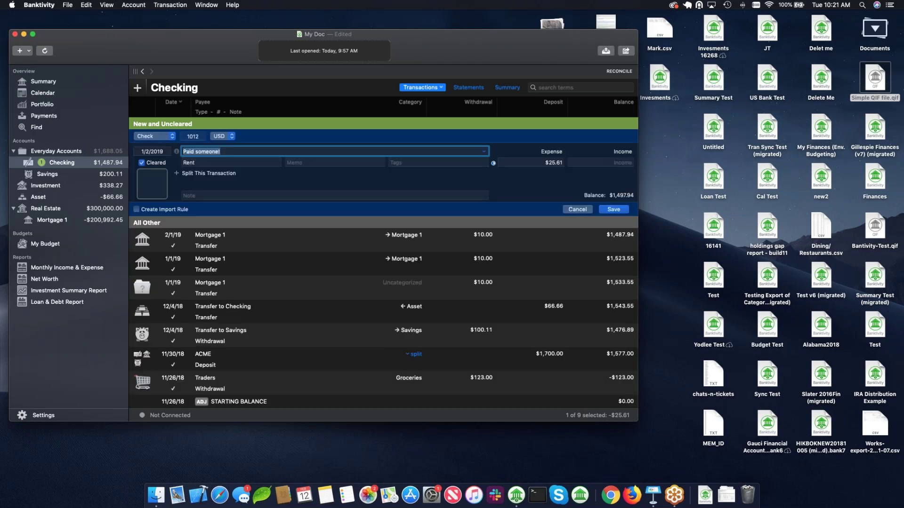
left_click(176, 152)
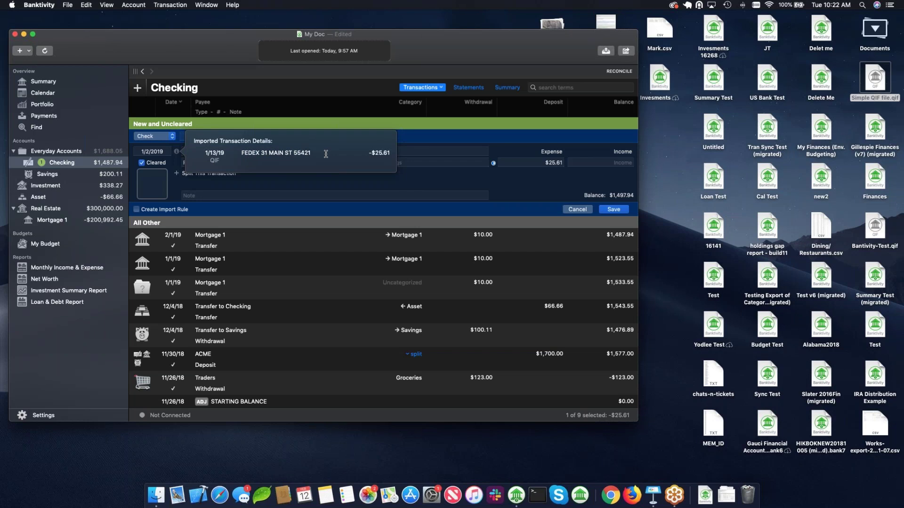
left_click(577, 210)
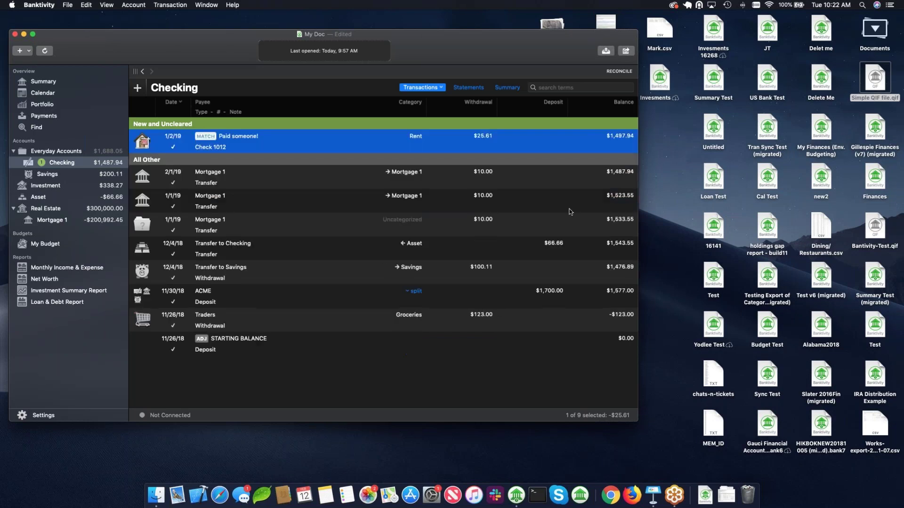
Step: Switch to Keynote, show the slide titled I need to change a lot of transactions, and hide the presentation
left_click(652, 502)
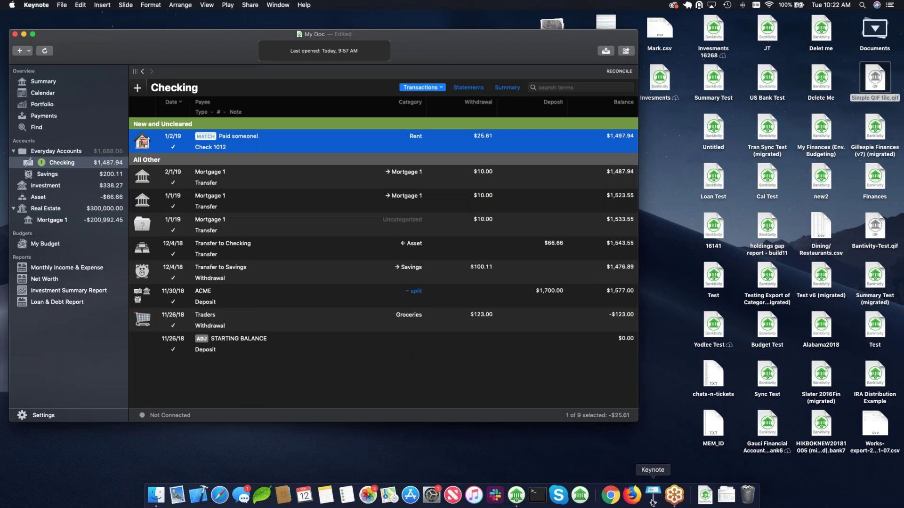
left_click(37, 303)
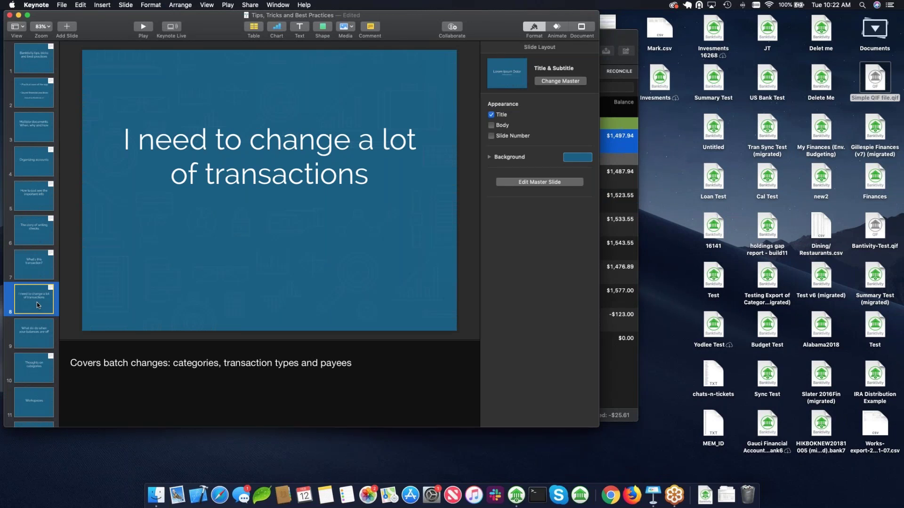
key("super+h")
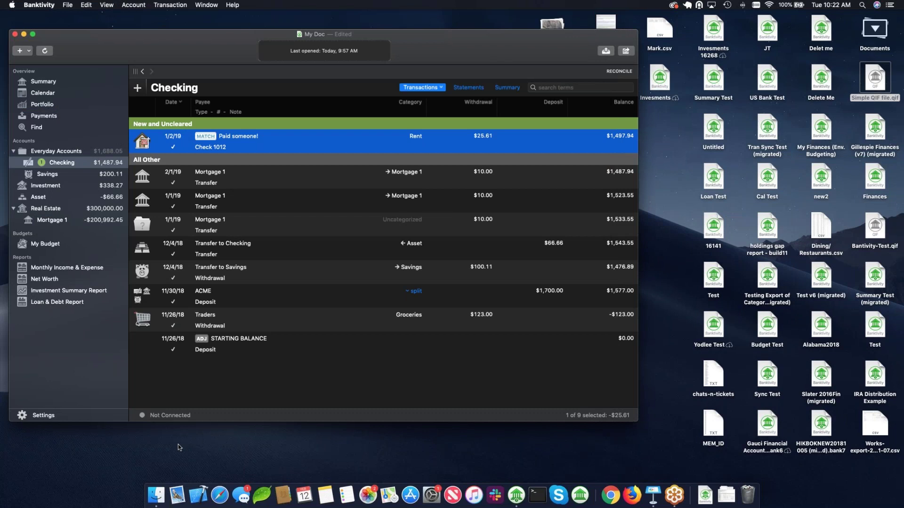
Step: Search Spotlight for "sample data.bank7" and "sample data", preview the first matching Banktivity document, and dismiss the search
key("super+space")
type("sample data.bank7")
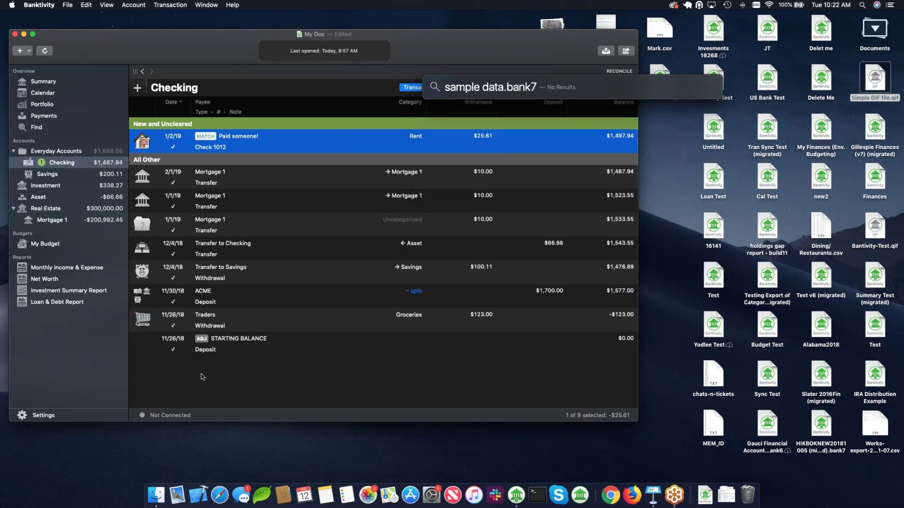
key("BackSpace")
key("BackSpace")
key("BackSpace")
key("BackSpace")
key("BackSpace")
key("BackSpace")
key("super+a")
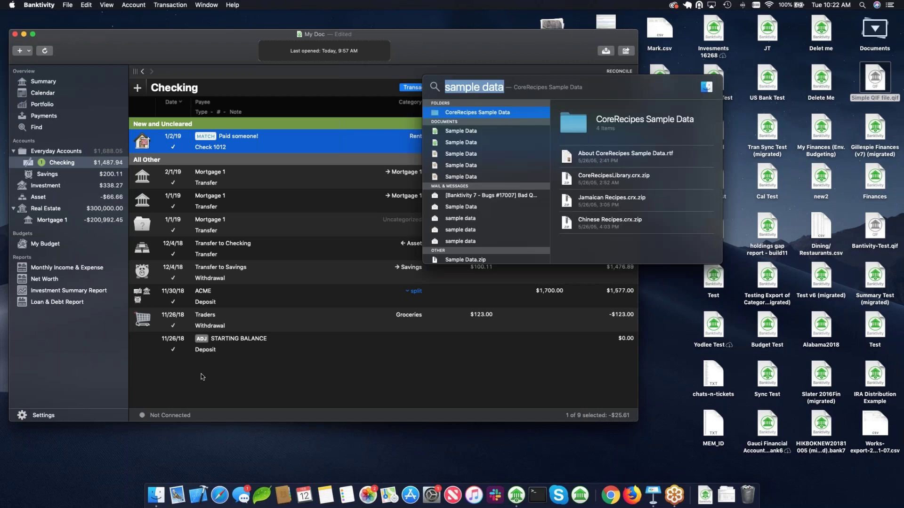
key("Down")
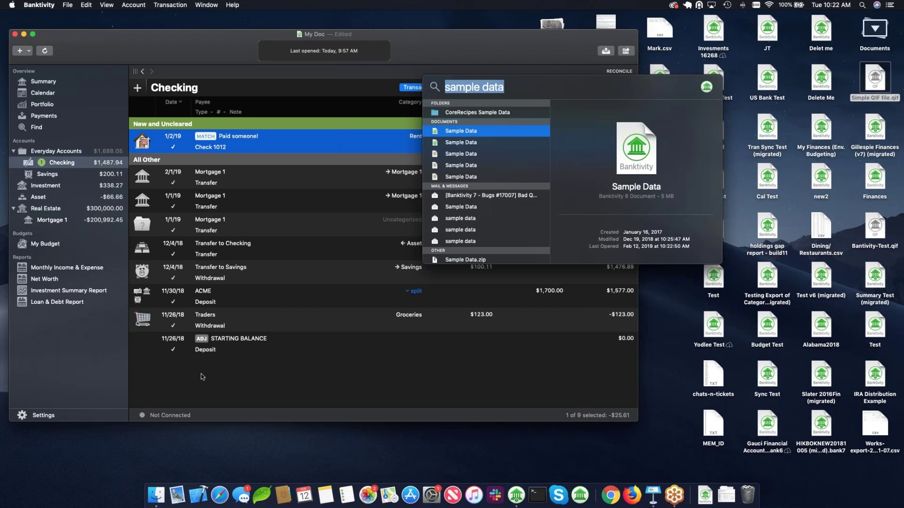
key("Escape")
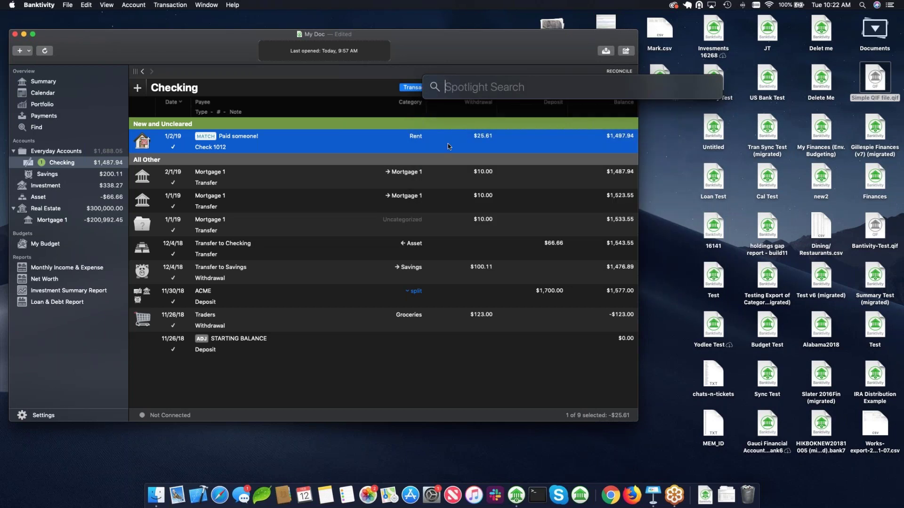
key("Escape")
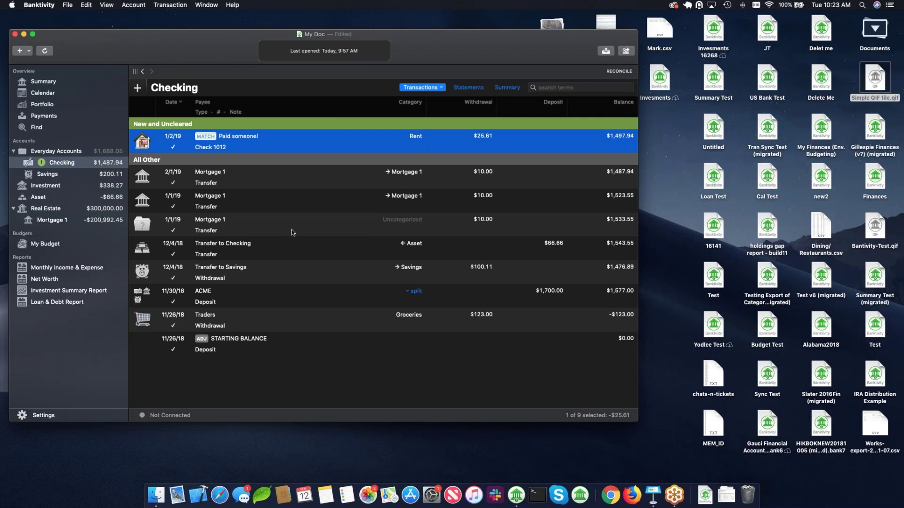
left_click(289, 248)
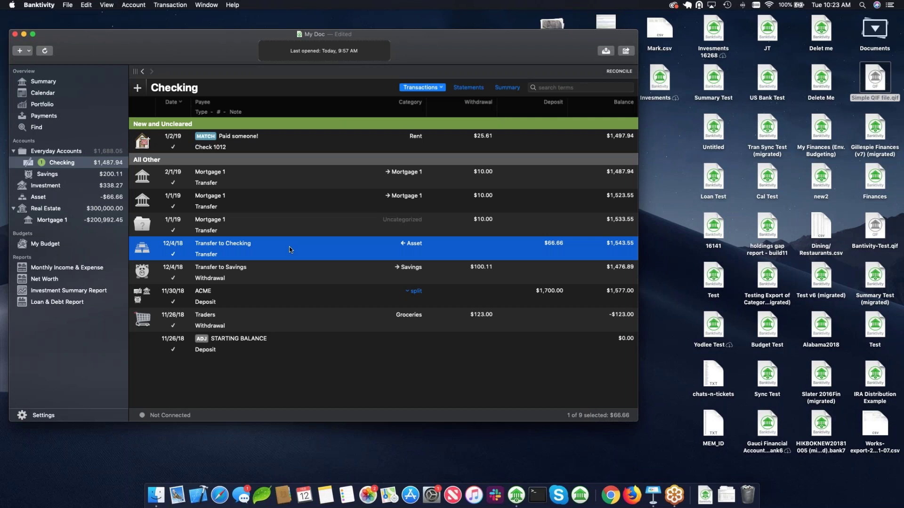
left_click(71, 5)
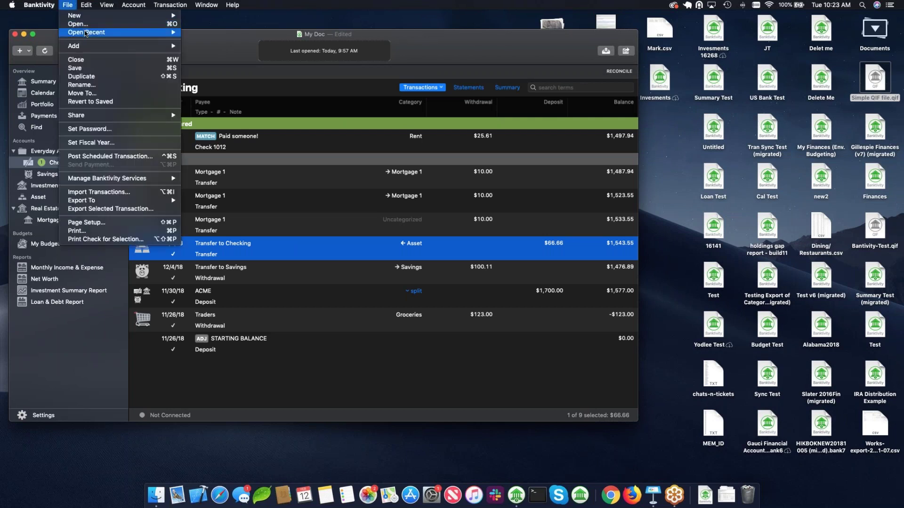
mouse_move(85, 32)
left_click(218, 36)
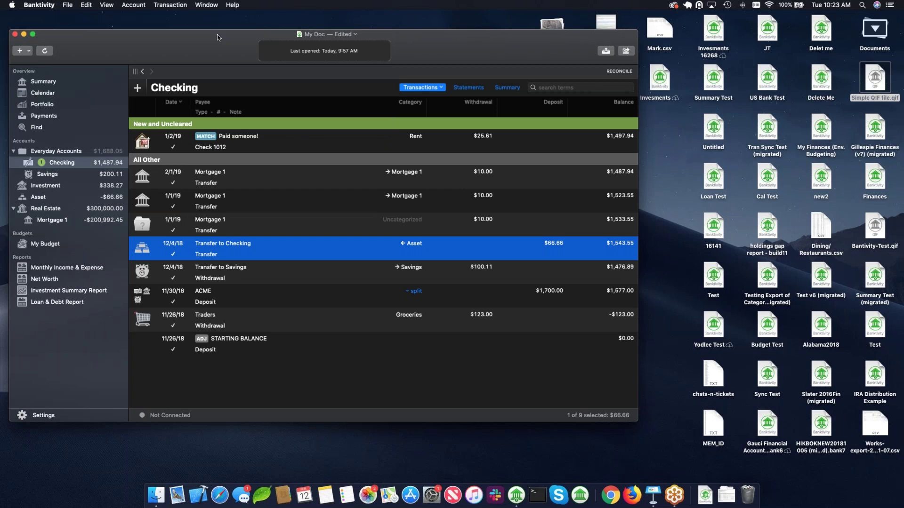
left_click(68, 4)
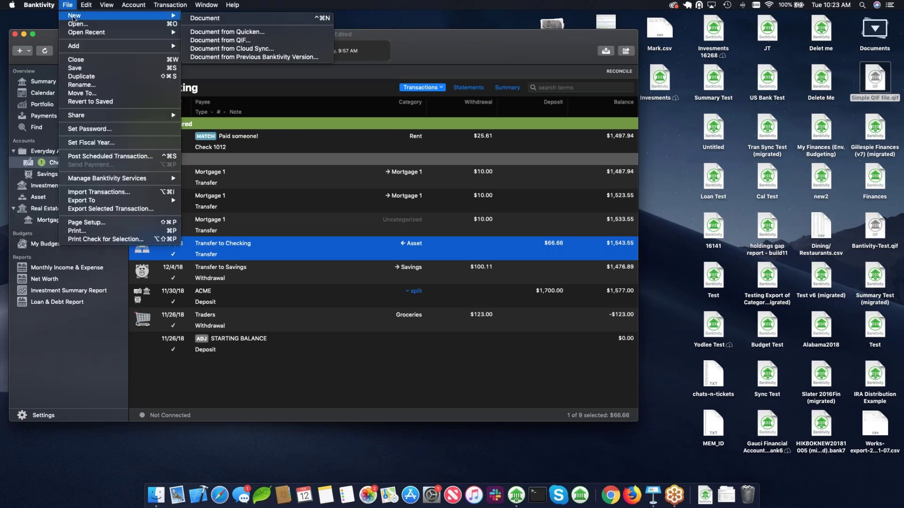
left_click(68, 4)
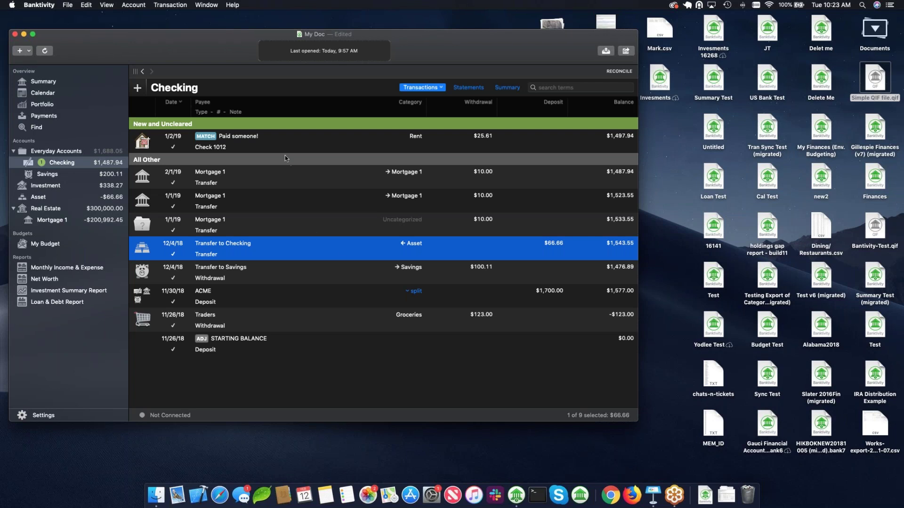
Step: Select the "Paid someone!" and Traders transactions together, examine the batch-change options available for them, and dismiss the options without making a change
left_click(273, 144)
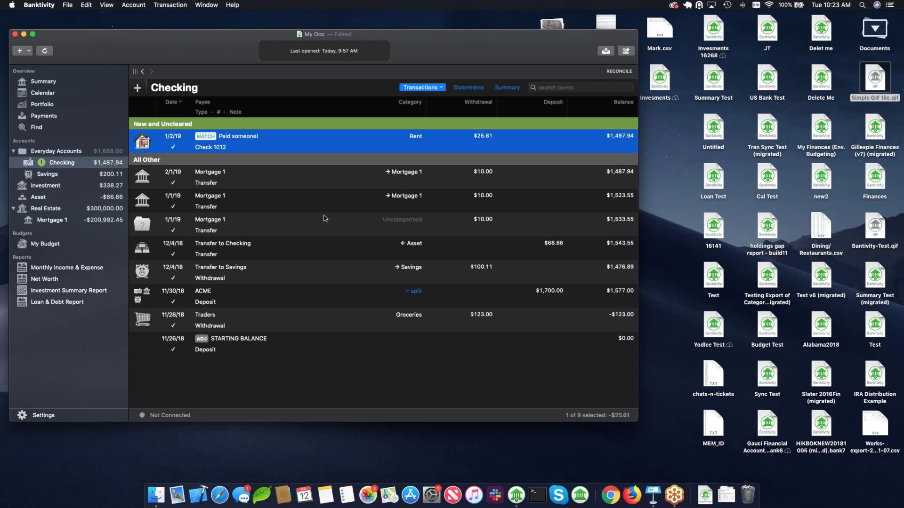
left_click(277, 313, "super")
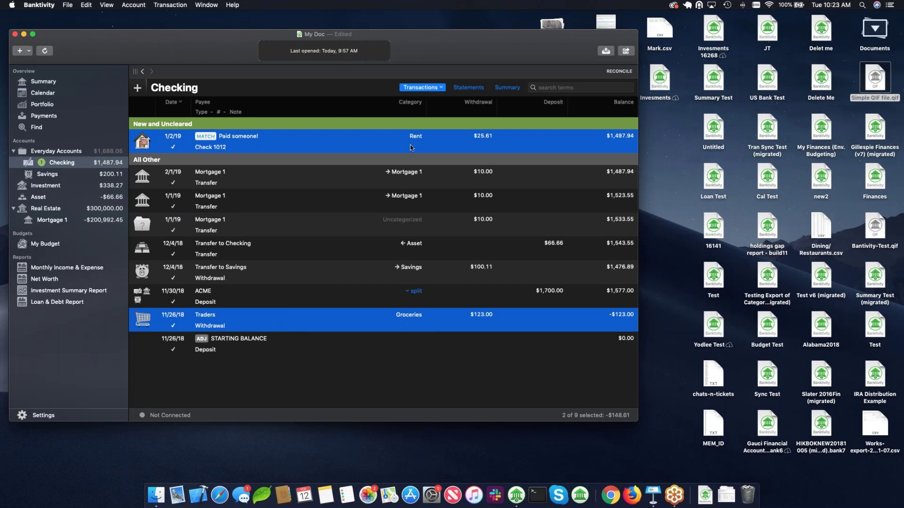
left_click(417, 175, "shift")
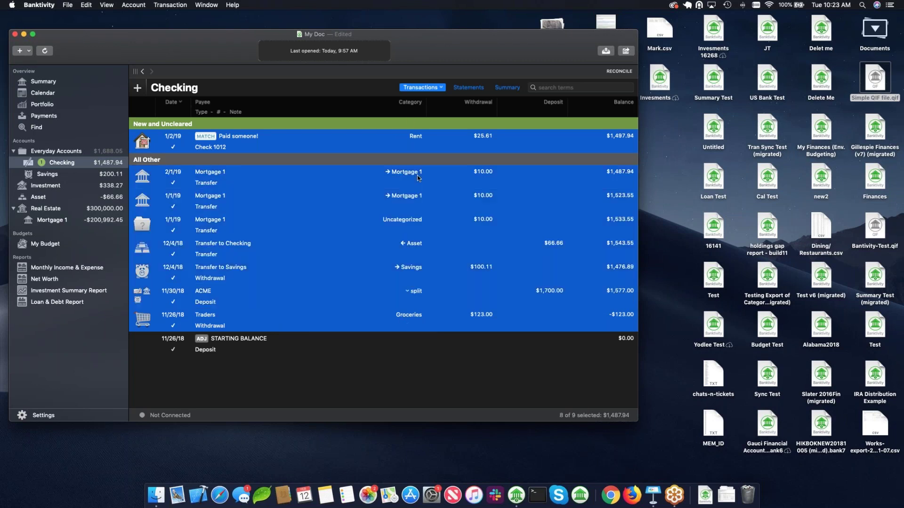
left_click(404, 317)
left_click(423, 136, "super")
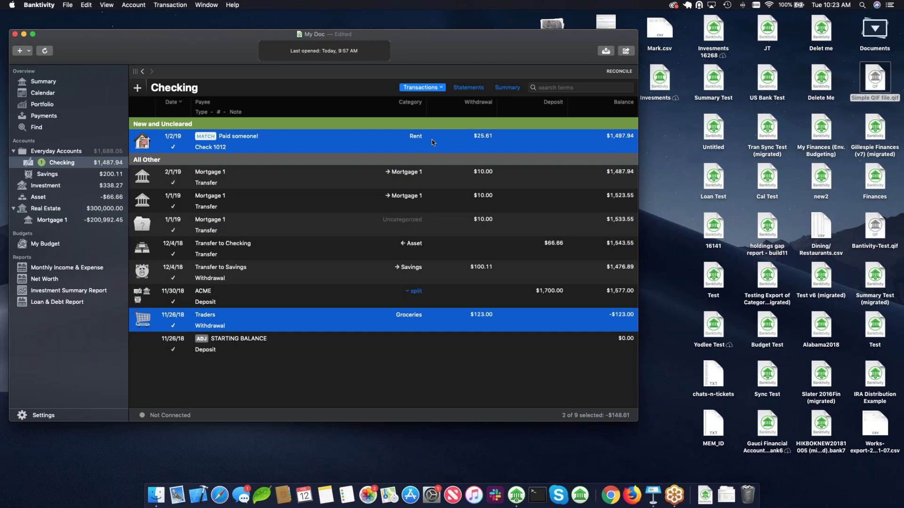
right_click(431, 139)
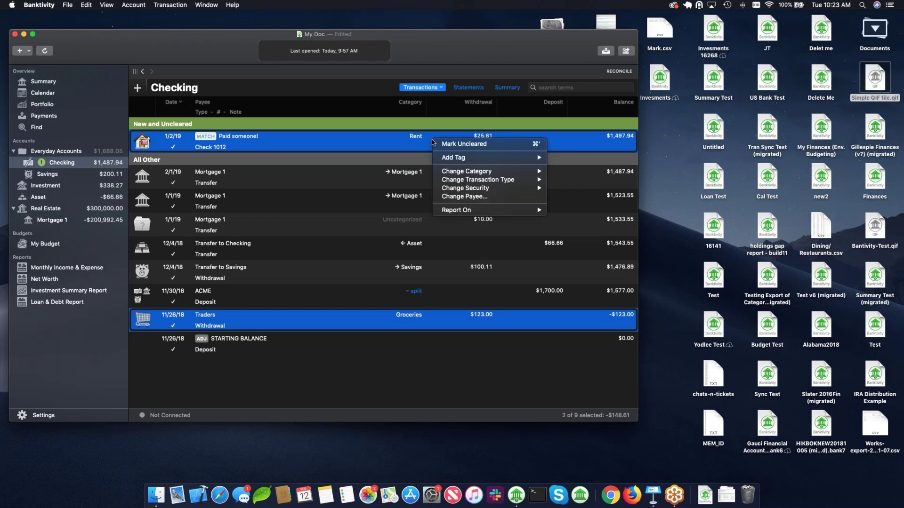
mouse_move(460, 175)
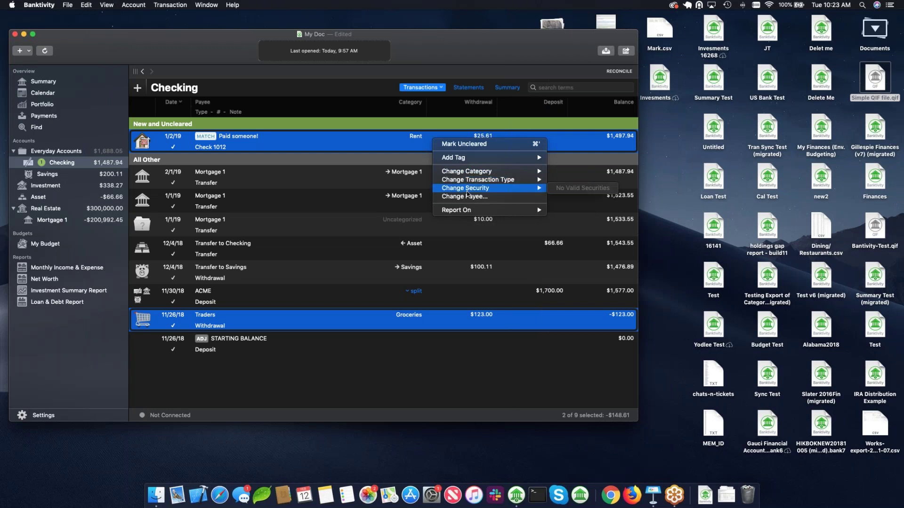
mouse_move(462, 157)
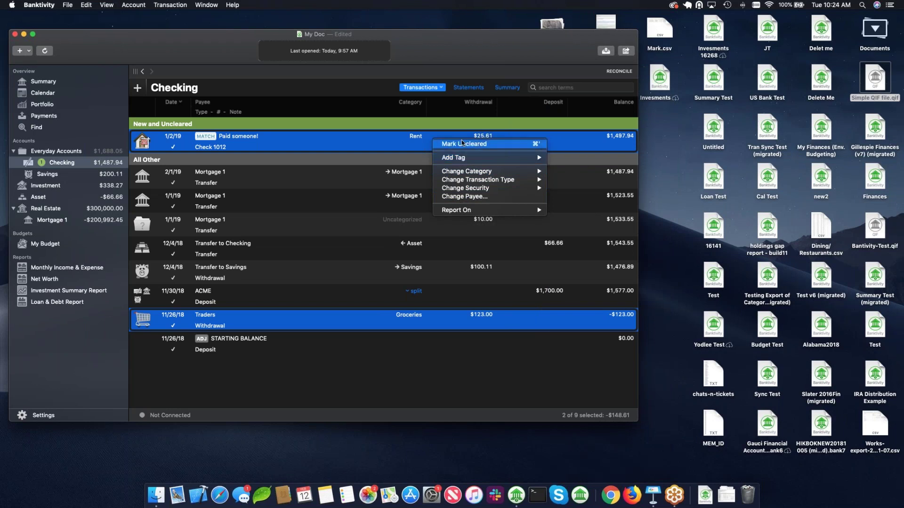
mouse_move(441, 163)
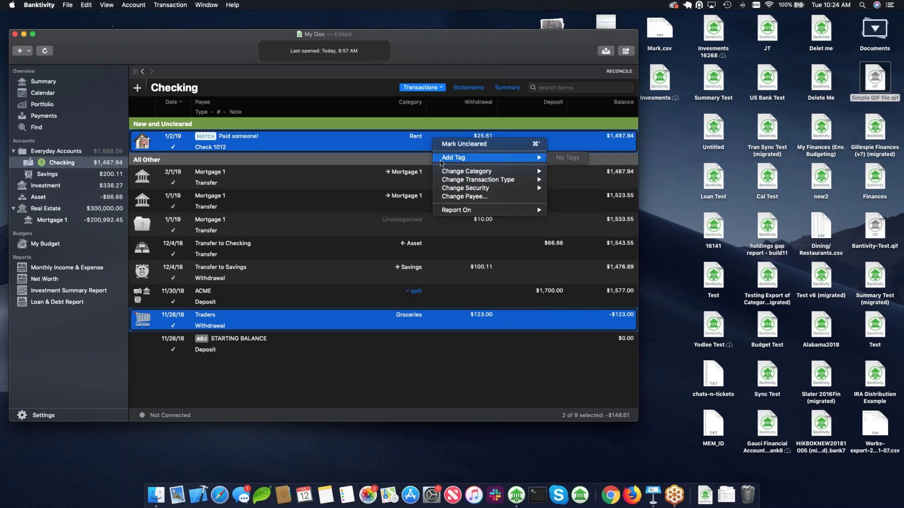
left_click(399, 161)
left_click(364, 196)
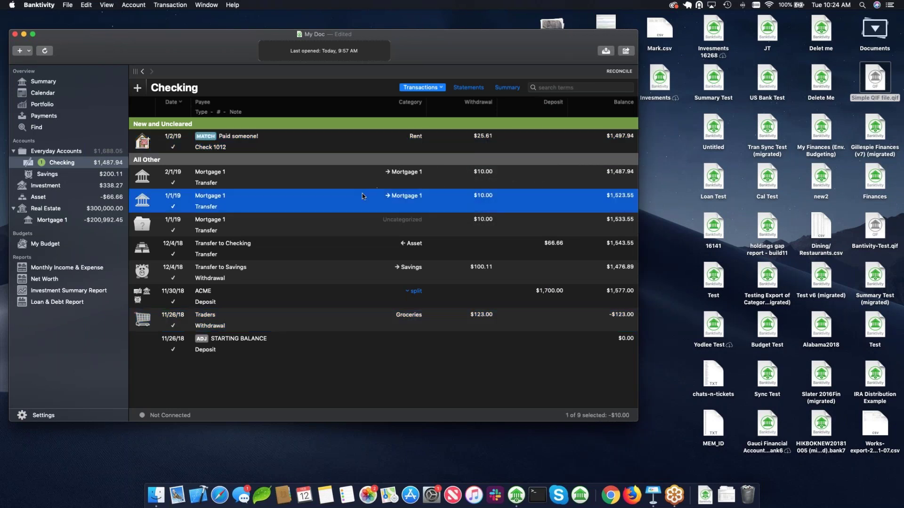
Step: Batch-change the category of the Traders and "Paid someone!" transactions to Charitable Donations
left_click(409, 317)
left_click(423, 139, "super")
right_click(424, 139)
mouse_move(442, 173)
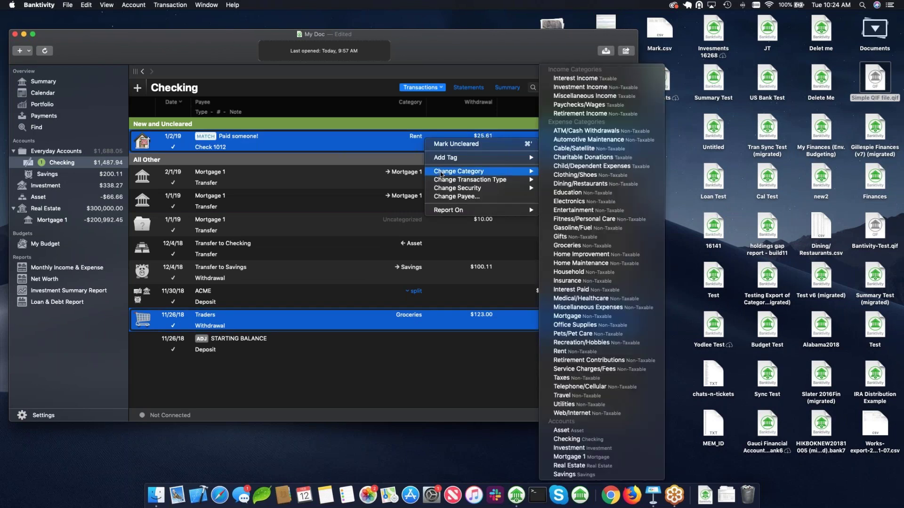
left_click(581, 156)
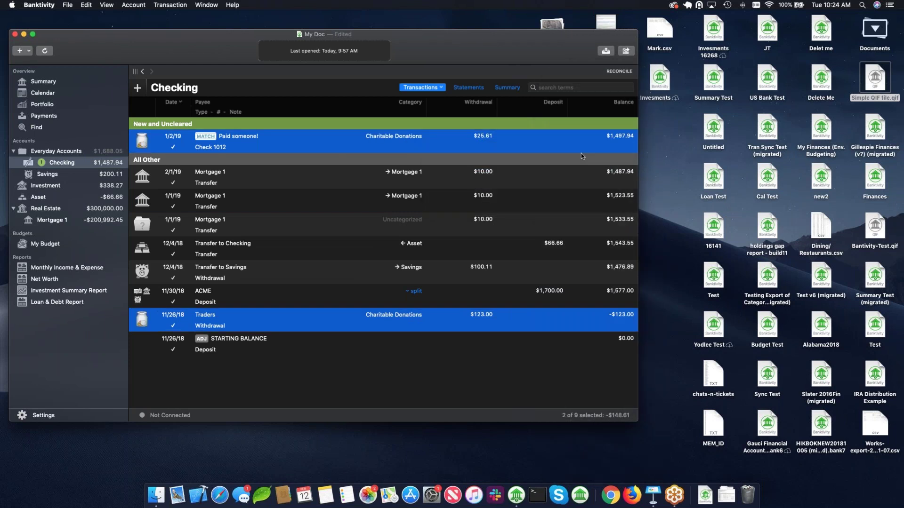
Step: Change the payee of both selected transactions to Trader Joes
right_click(406, 149)
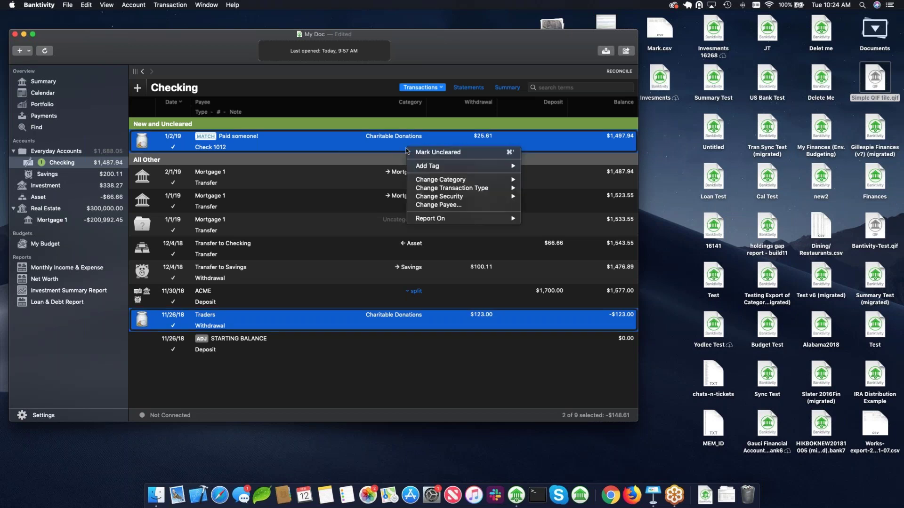
left_click(433, 205)
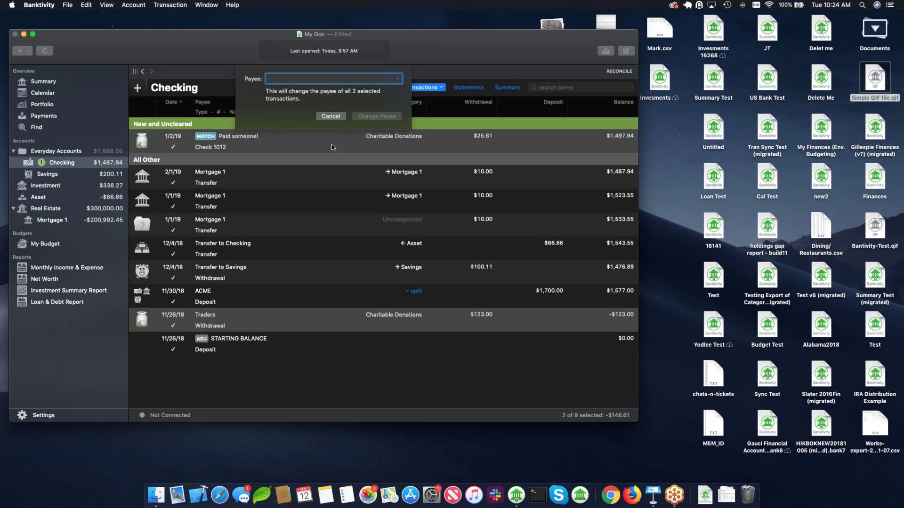
type("Trader Joes")
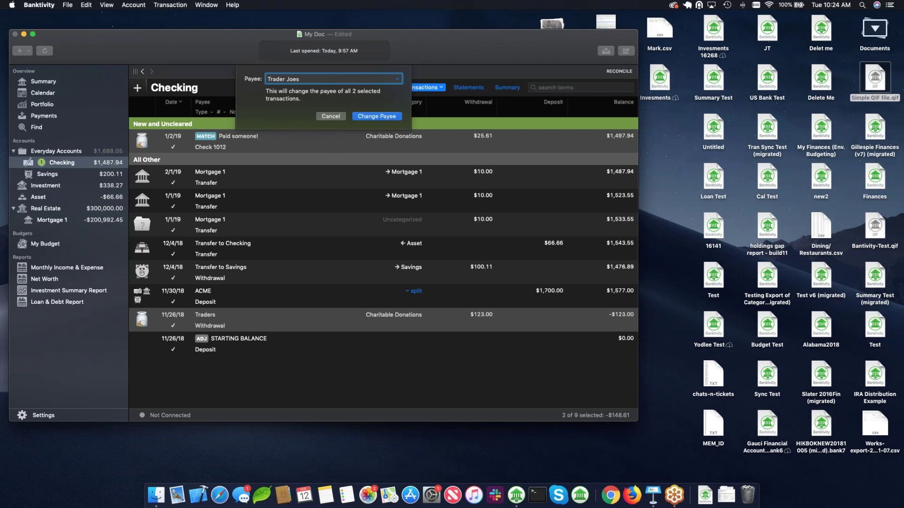
key("Return")
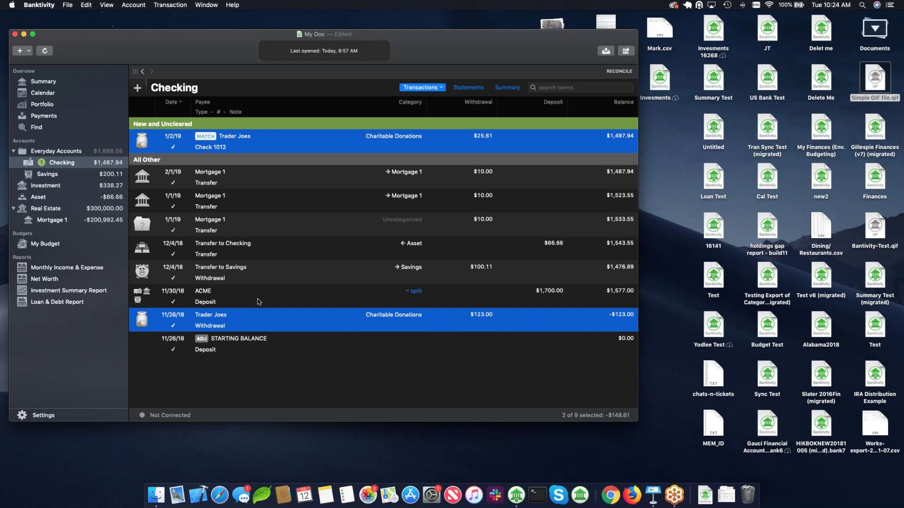
Step: Switch to Keynote, show the slide titled What do do when your balances are off, and return to Banktivity
left_click(653, 495)
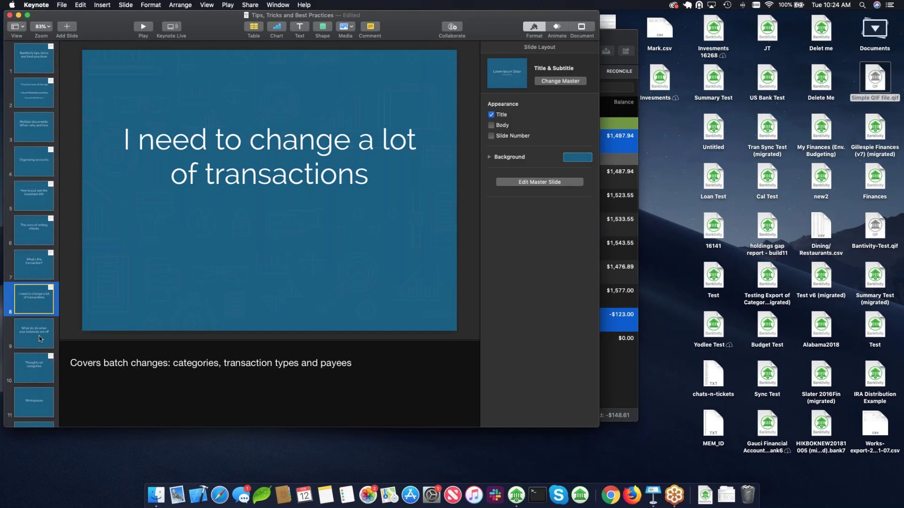
left_click(40, 339)
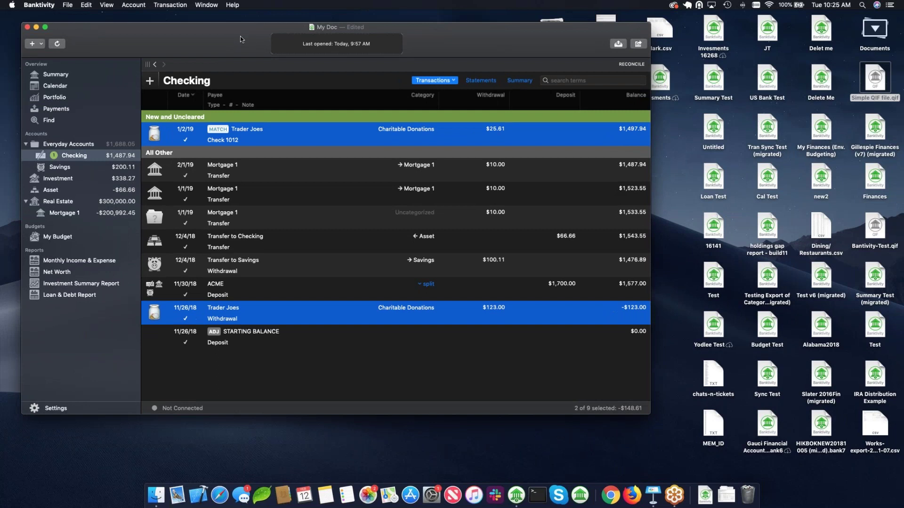
key("super+w")
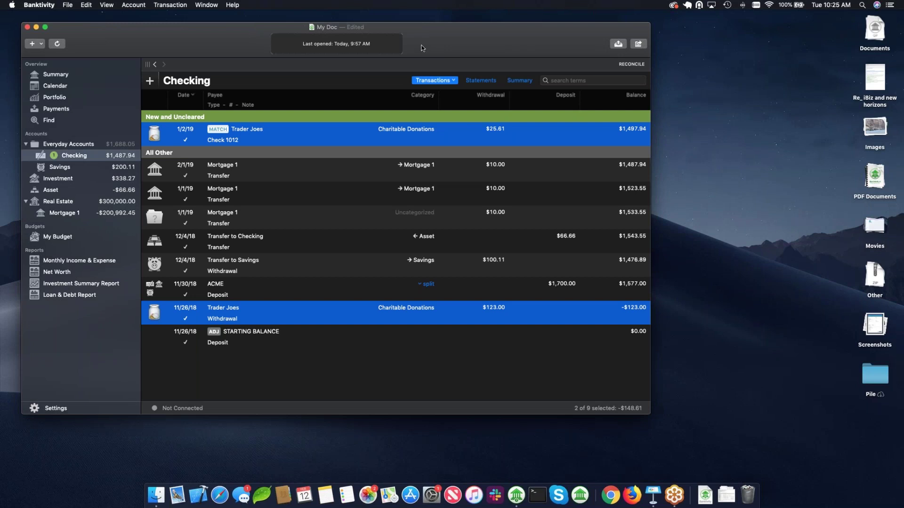
Step: View the Checking account's statements, open the setup for a new statement, cancel it, and return to the transactions
left_click(120, 167)
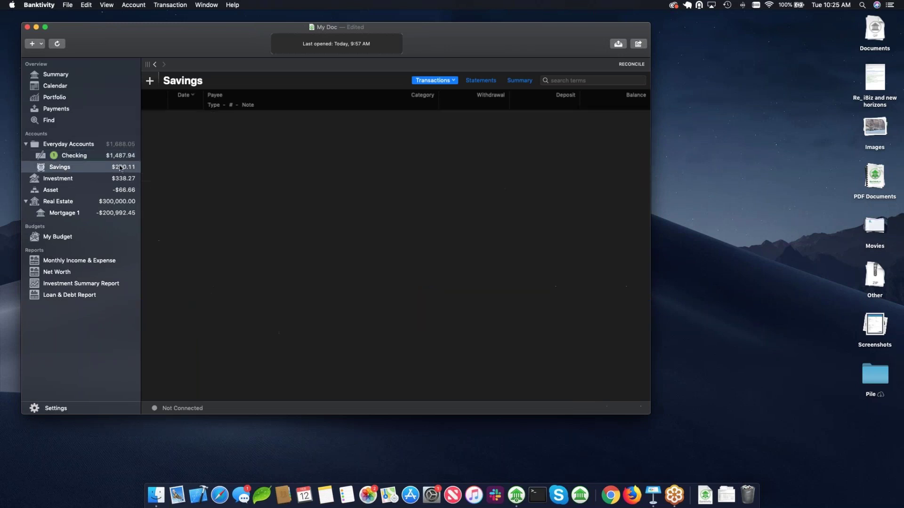
left_click(118, 159)
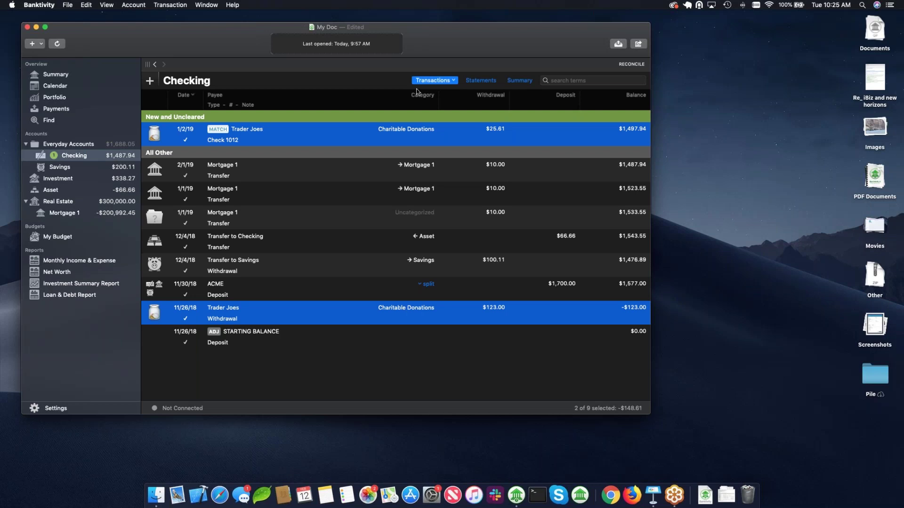
left_click(481, 81)
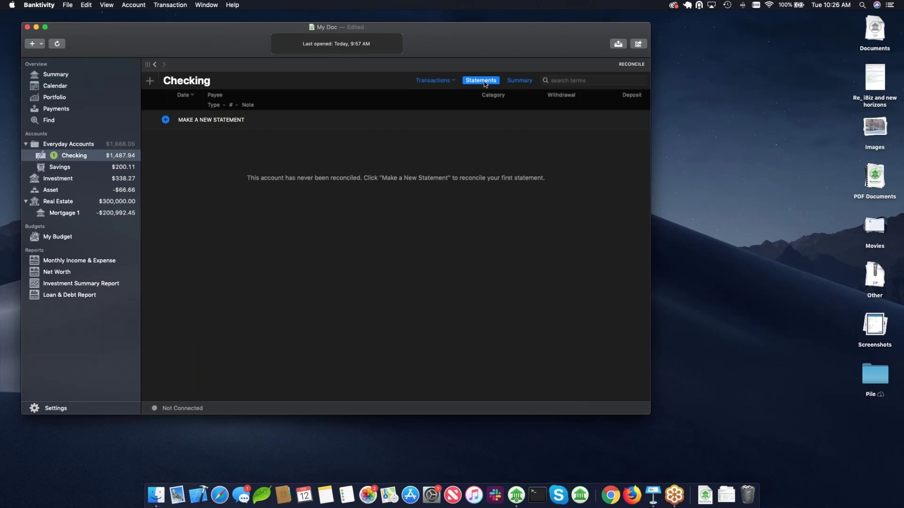
left_click(165, 120)
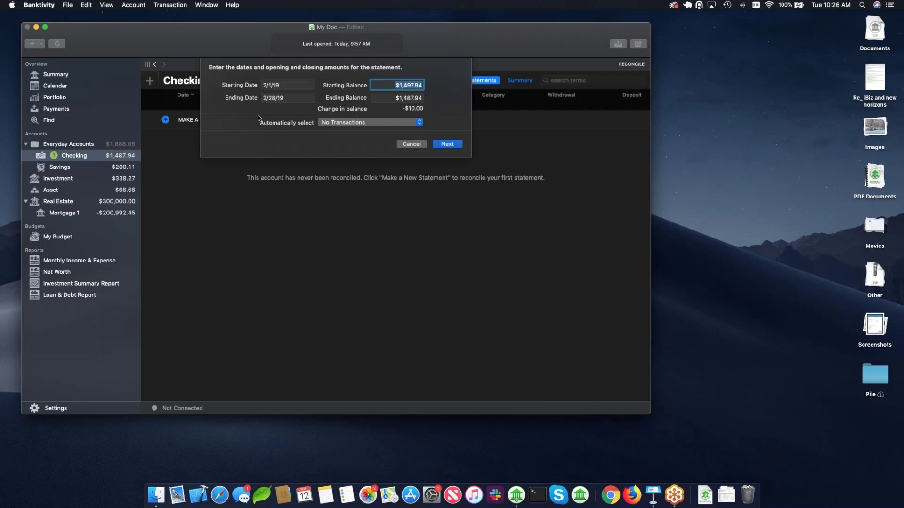
left_click(411, 144)
left_click(433, 80)
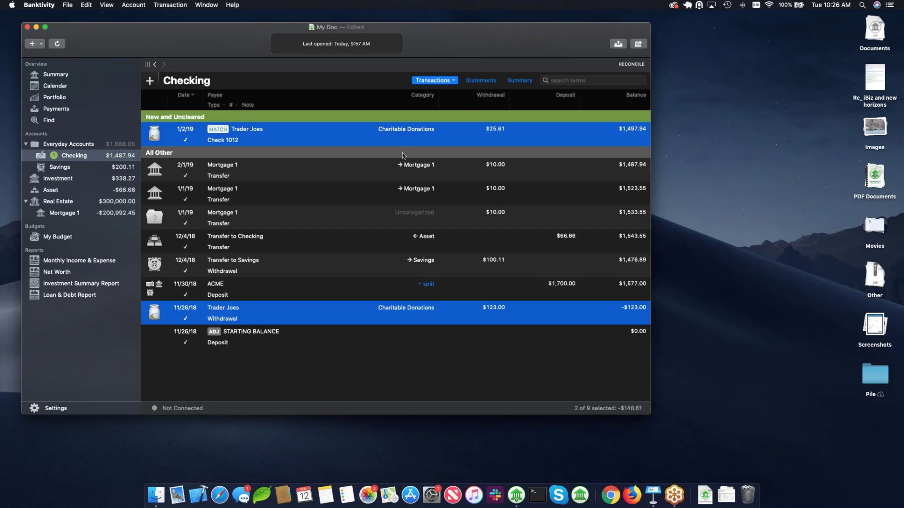
Step: Adjust the Checking account's balance to 2000.03
left_click(354, 211)
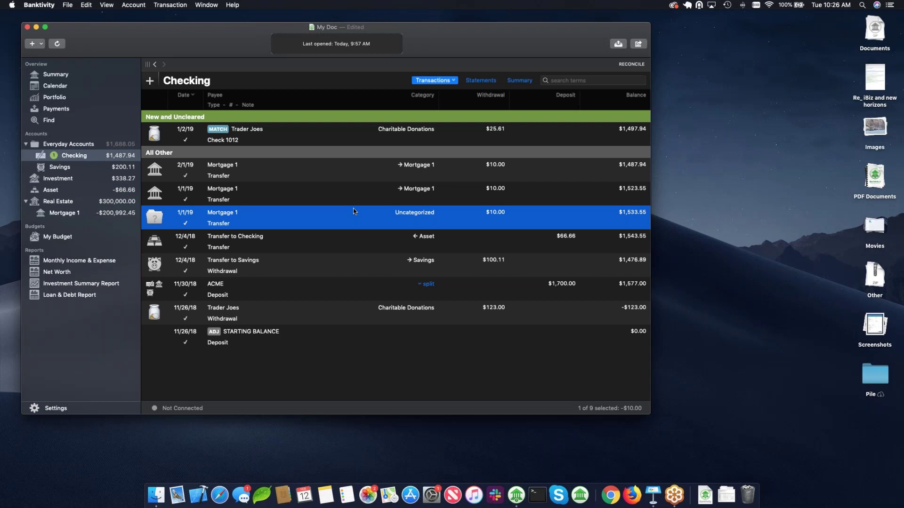
left_click_drag(210, 45, 202, 41)
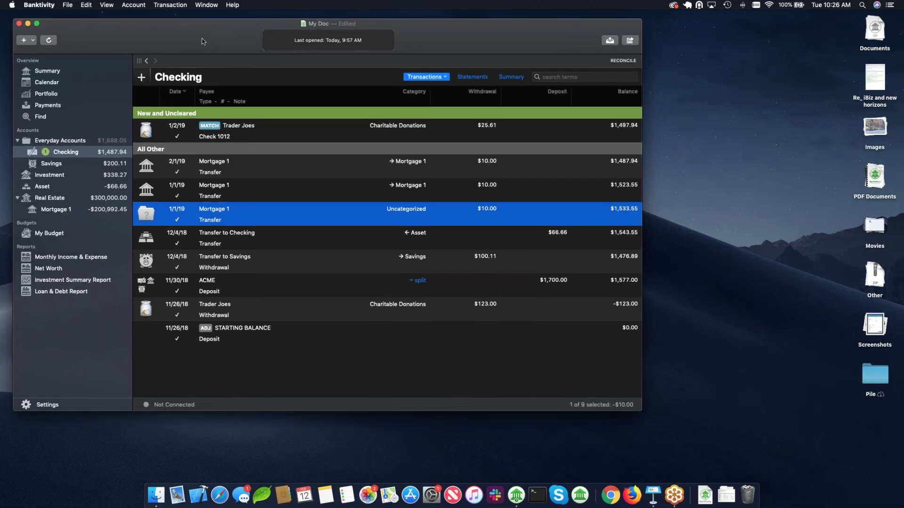
left_click(133, 6)
left_click(154, 111)
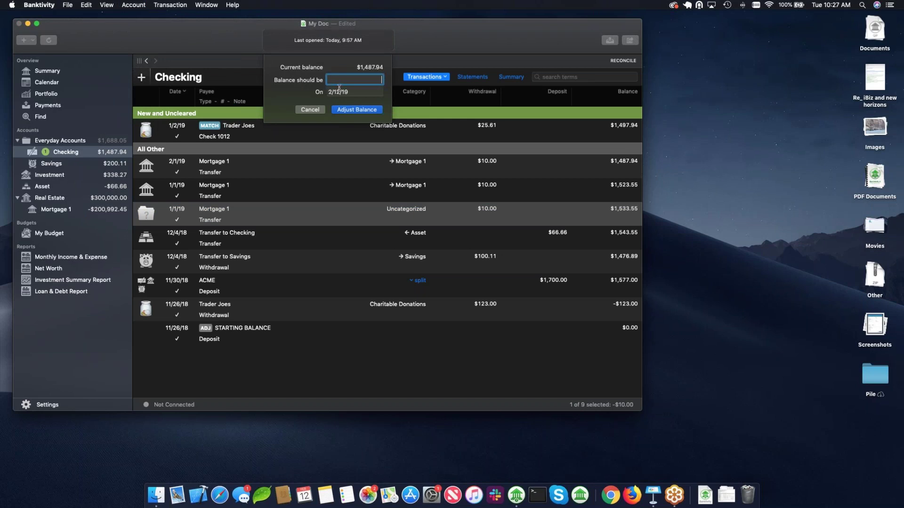
type("2000.03")
left_click(363, 109)
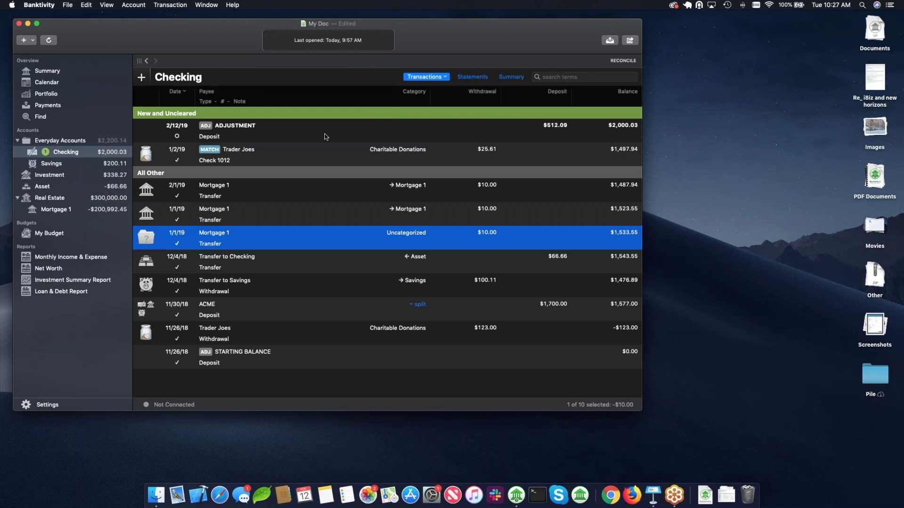
Step: Select the new adjustment transaction in the Checking register to examine it
left_click(312, 135)
left_click(256, 157)
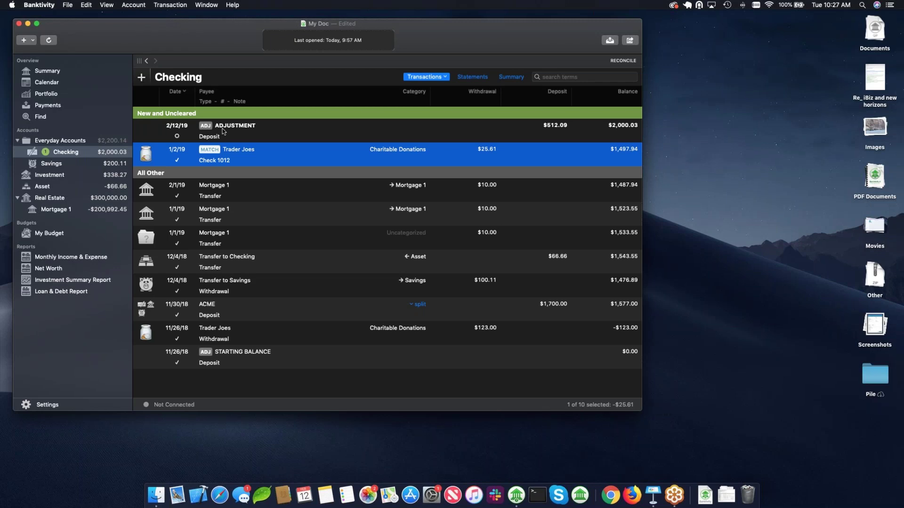
left_click(378, 139)
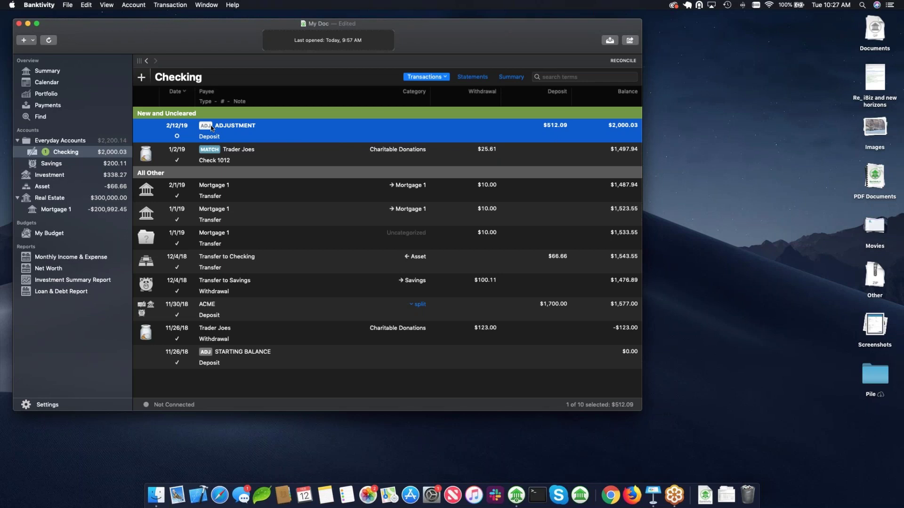
left_click_drag(207, 42, 214, 46)
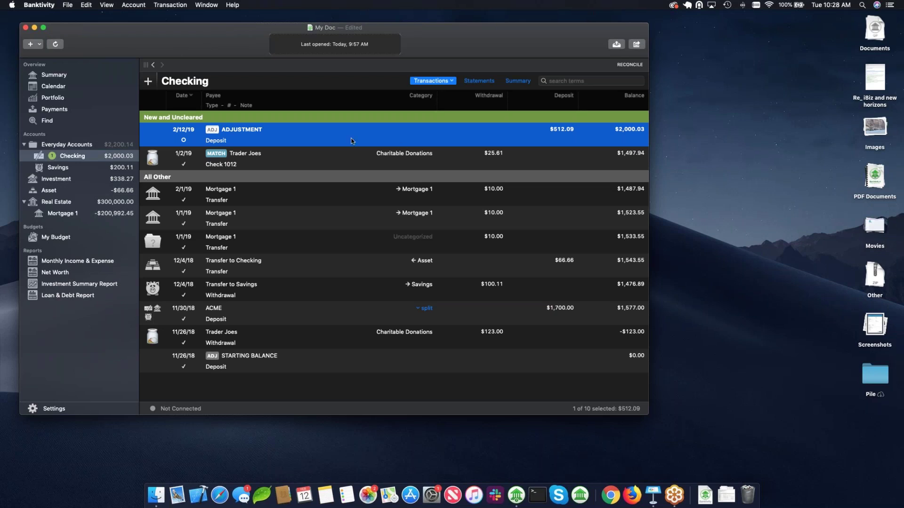
Step: Switch to Keynote, show the slide titled Thoughts on categories, and hide the presentation
left_click(653, 496)
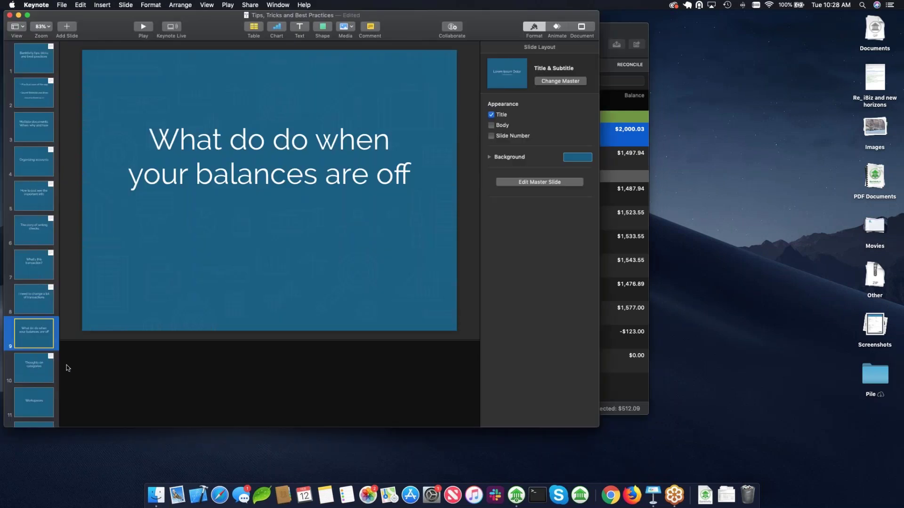
left_click(38, 368)
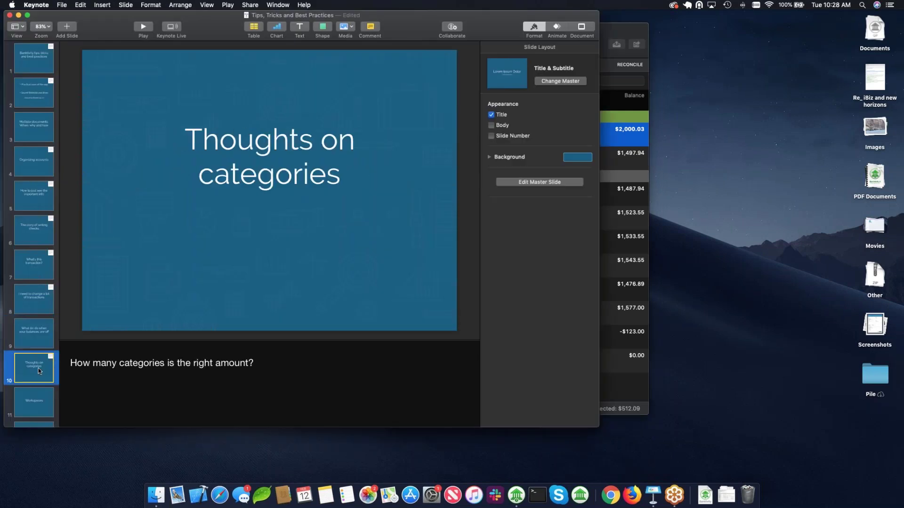
key("super+h")
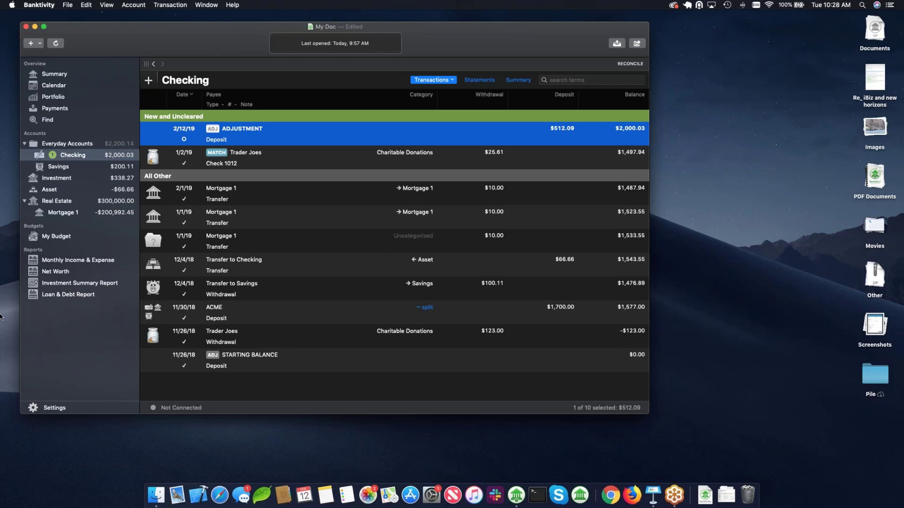
Step: Open the list of categories, enlarge the window slightly, and look through all the default categories
left_click(68, 408)
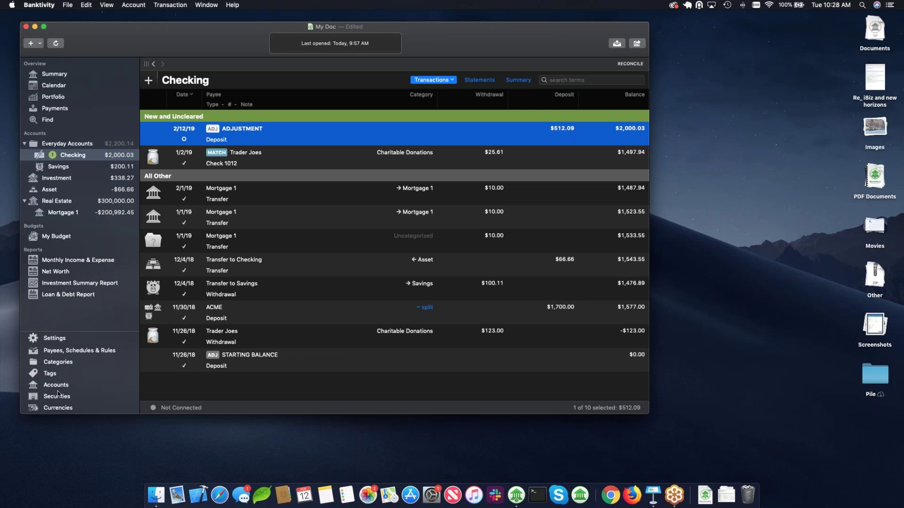
left_click(58, 364)
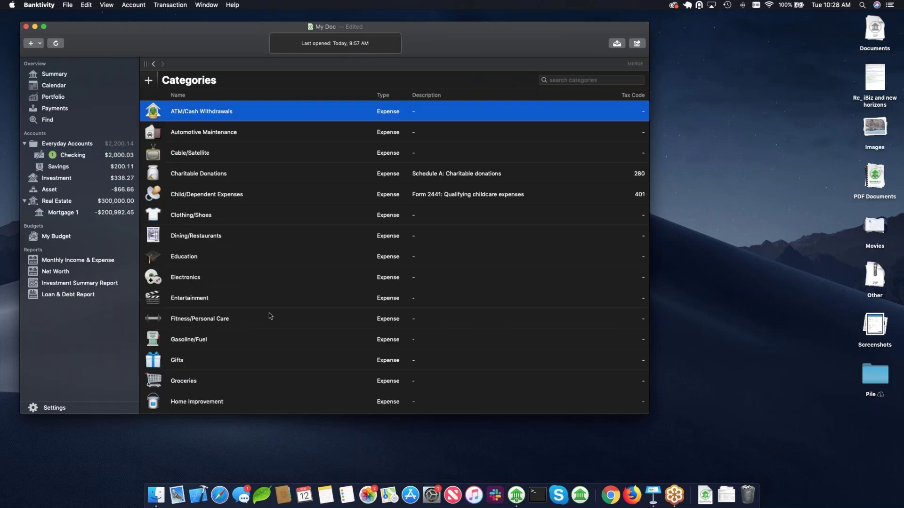
scroll(270, 315, "down", 5)
scroll(270, 315, "down", 10)
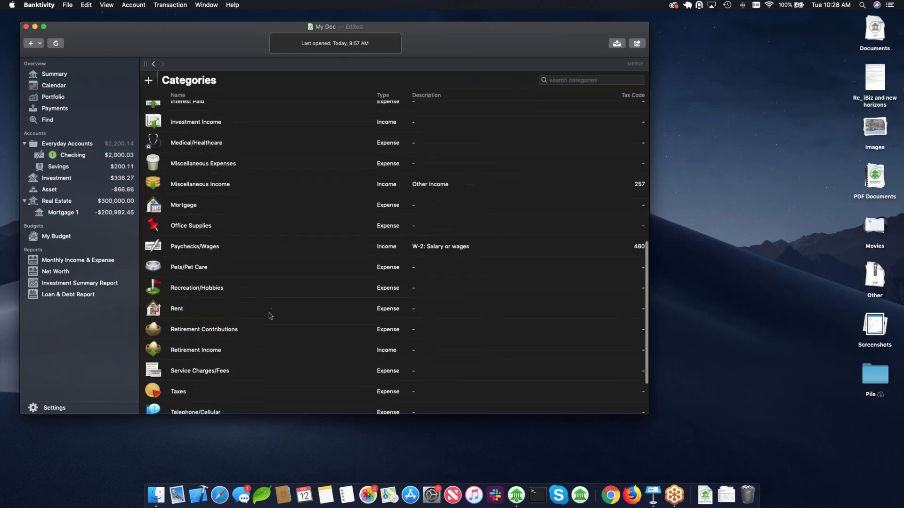
key("Down")
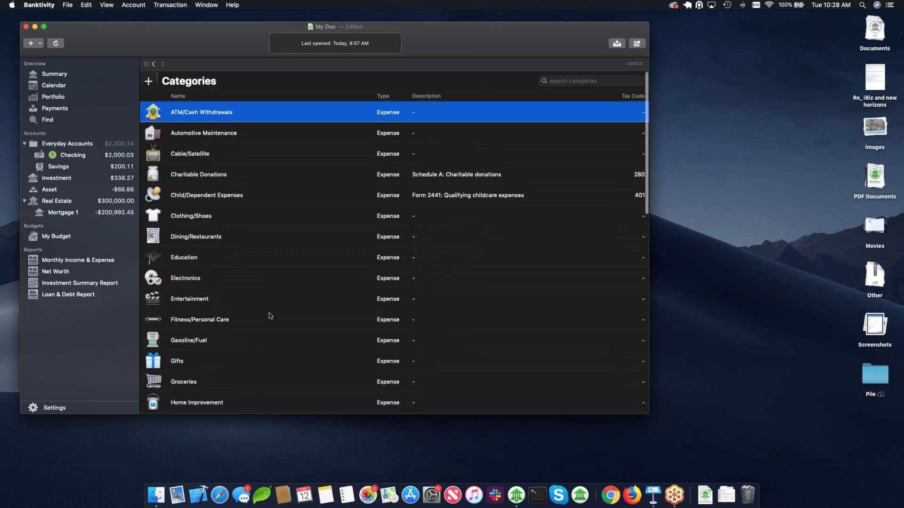
left_click_drag(645, 411, 658, 431)
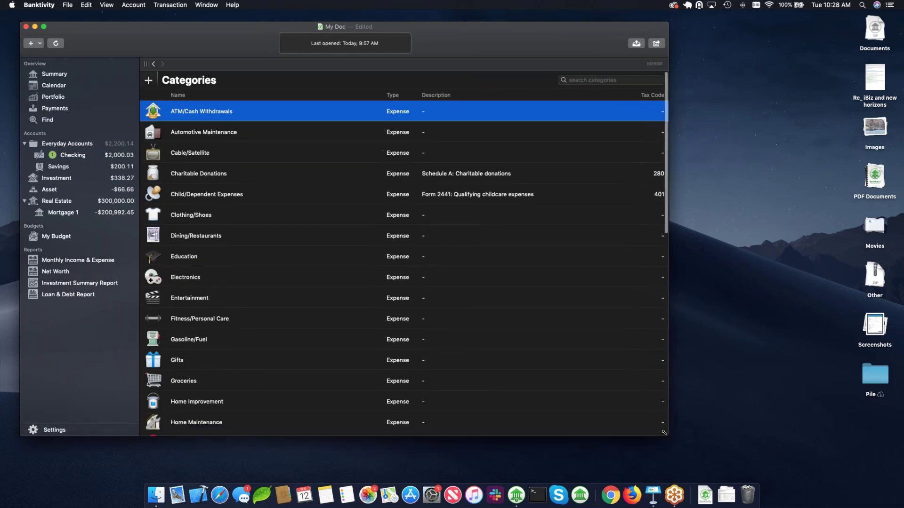
scroll(270, 331, "down", 10)
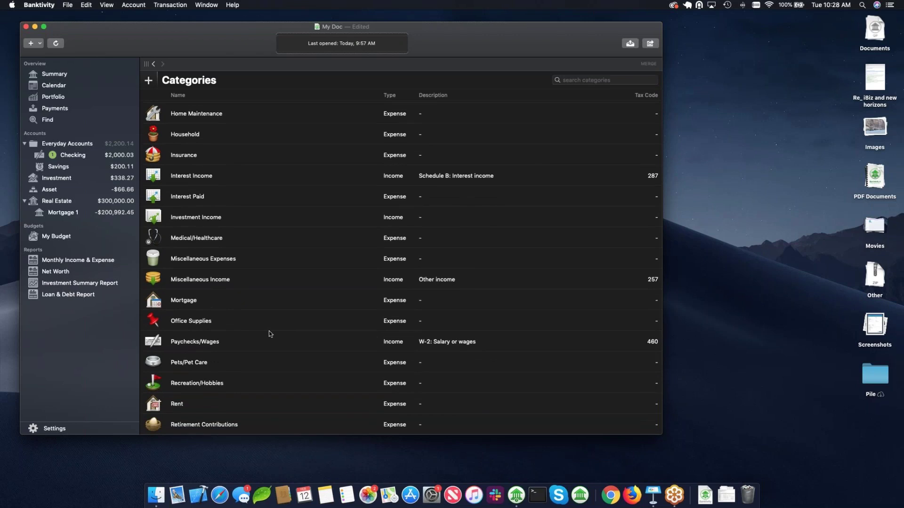
scroll(270, 333, "down", 5)
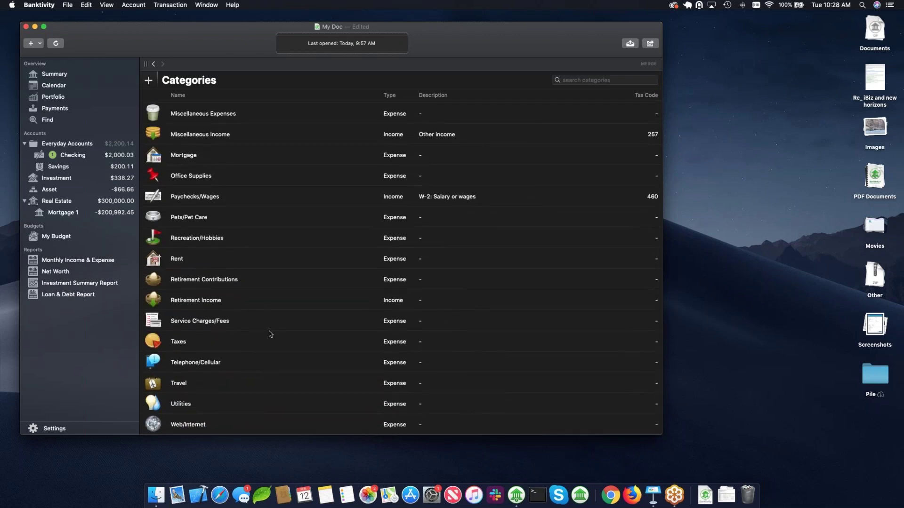
scroll(269, 333, "up", 10)
scroll(269, 331, "up", 1)
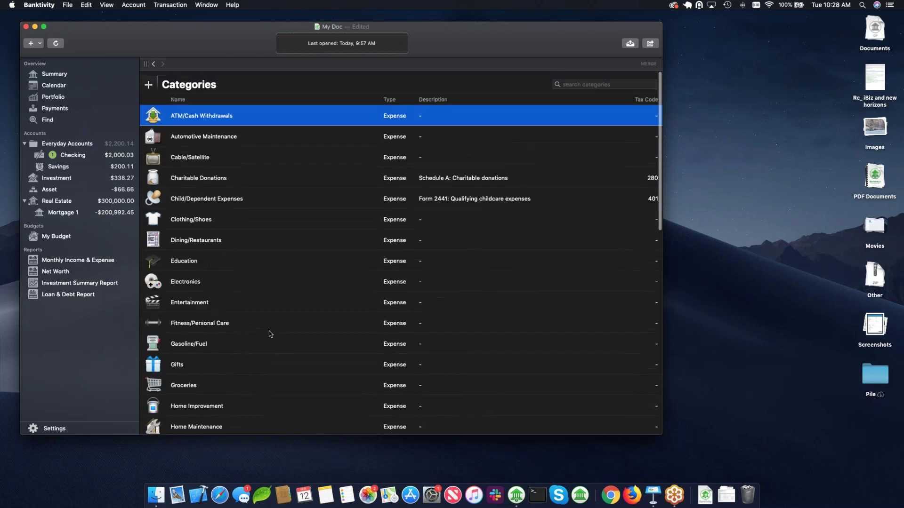
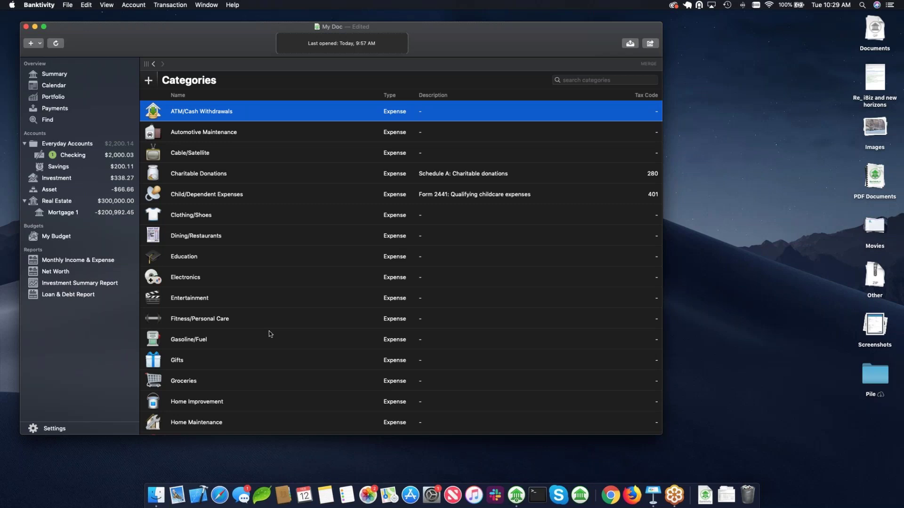
Step: Select the Clothing/Shoes category and review the surrounding categories in the list
left_click(200, 216)
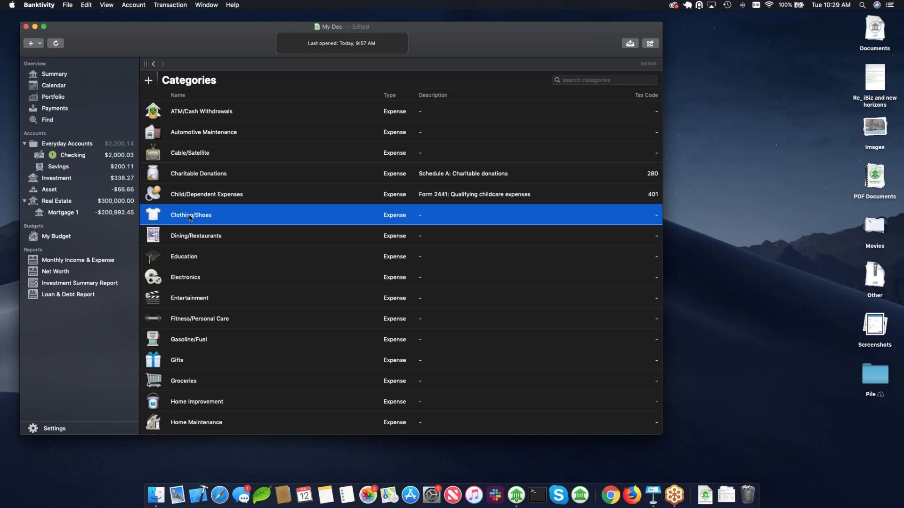
scroll(189, 218, "down", 2)
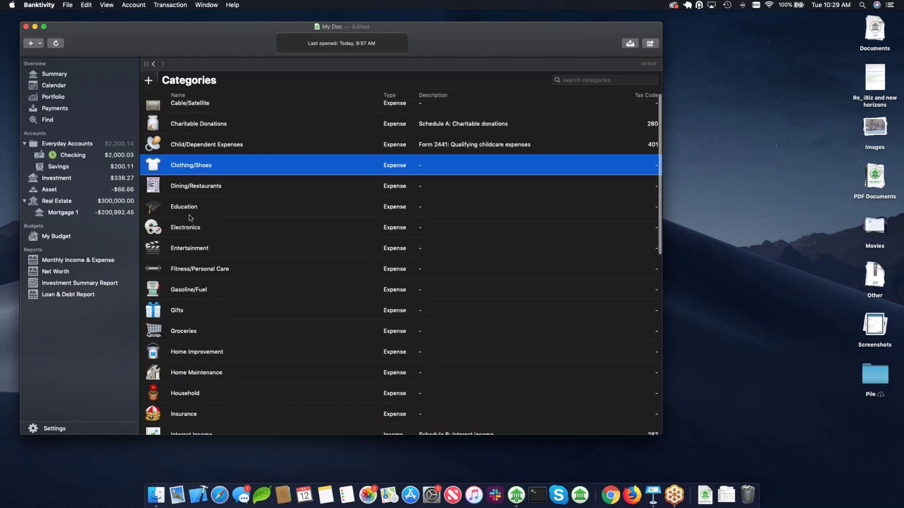
scroll(190, 218, "up", 2)
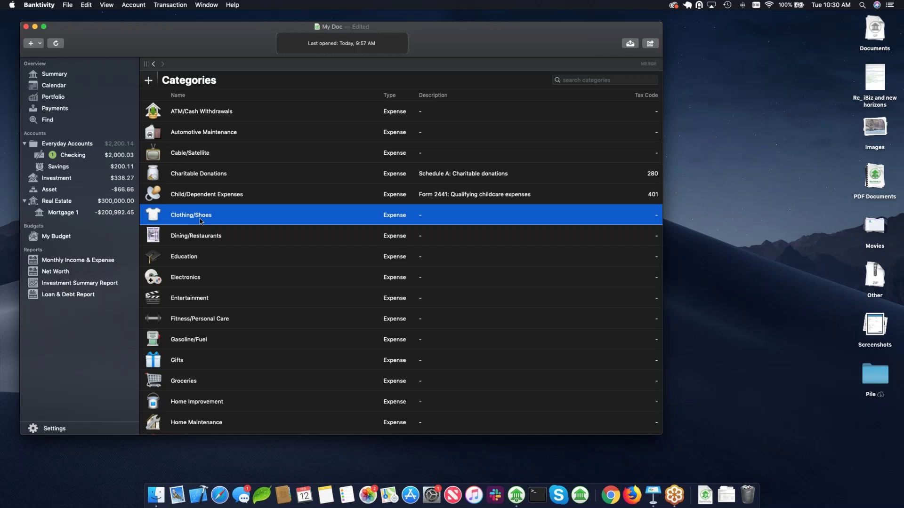
scroll(210, 273, "down", 5)
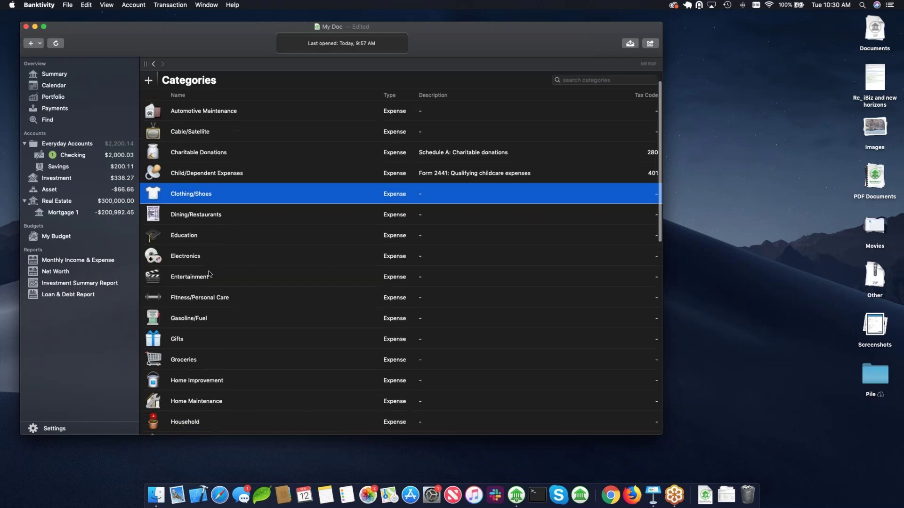
scroll(209, 274, "down", 6)
scroll(213, 309, "up", 5)
scroll(214, 310, "up", 5)
left_click_drag(221, 43, 225, 44)
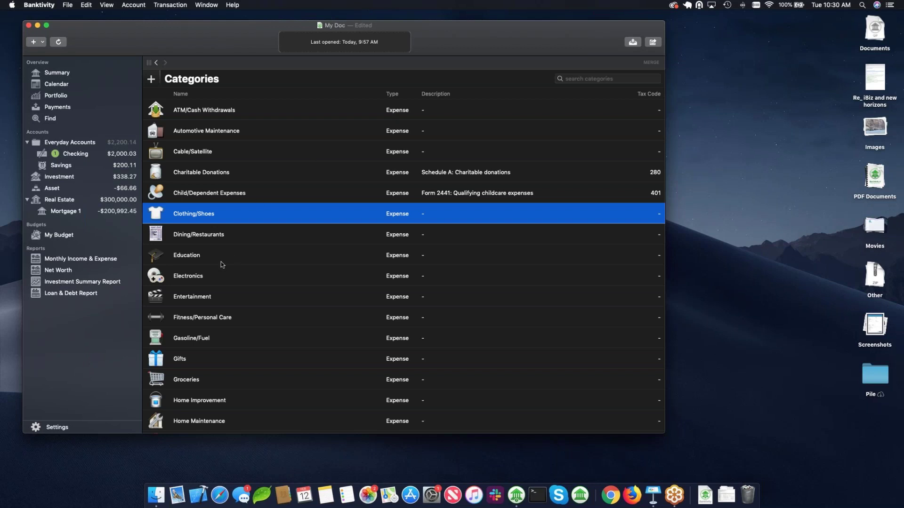
scroll(236, 284, "down", 2)
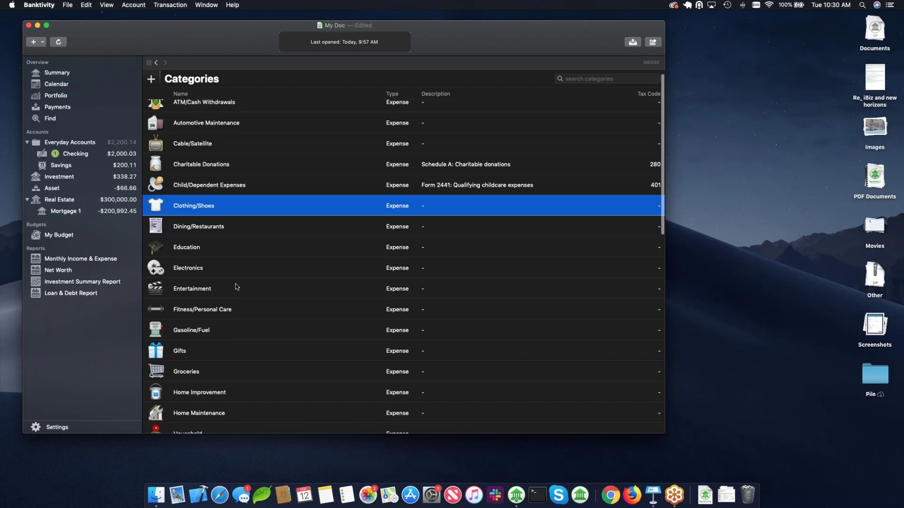
Step: Select the Electronics and Entertainment categories together and start merging them
left_click(219, 259)
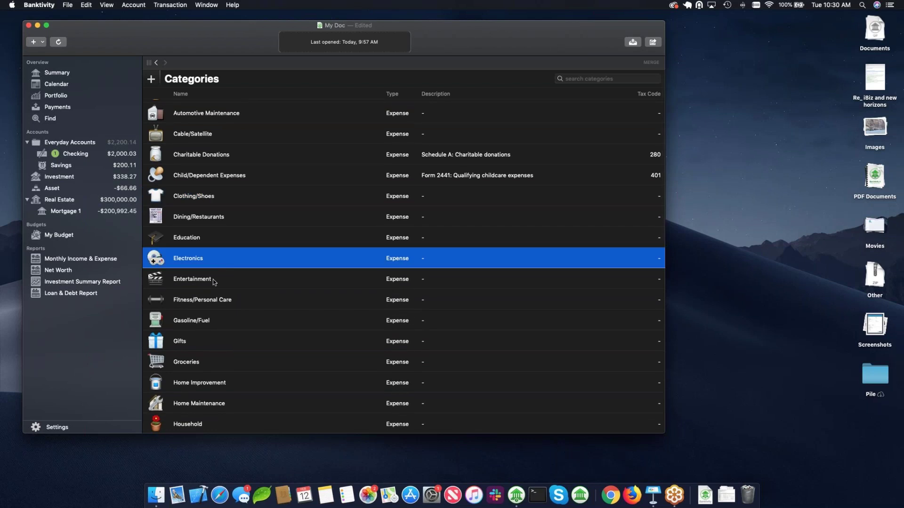
left_click(213, 279, "shift")
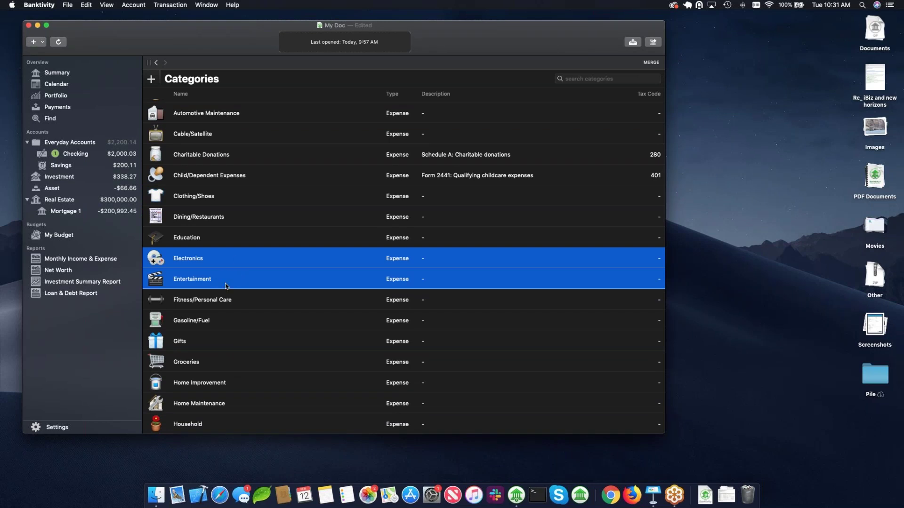
left_click(226, 286)
left_click(211, 260, "super")
left_click(657, 64)
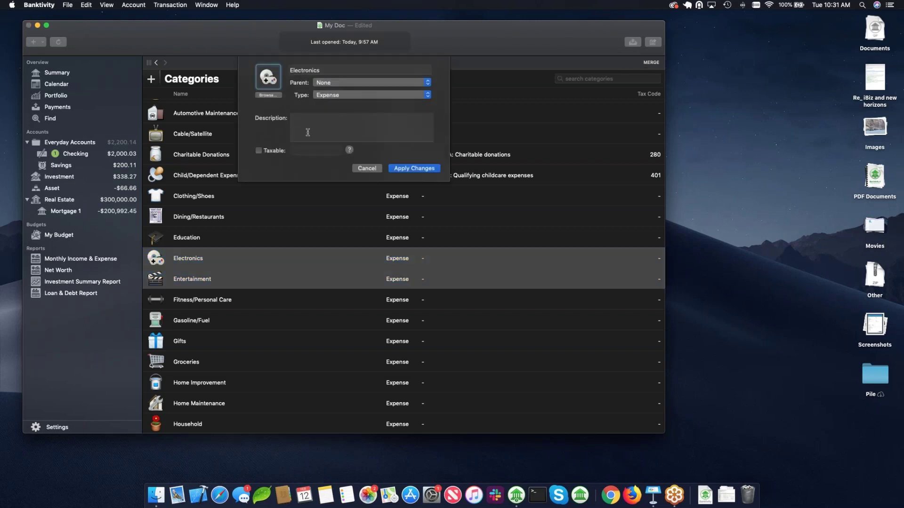
Step: Try to name the merged category Entertainment
double_click(305, 72)
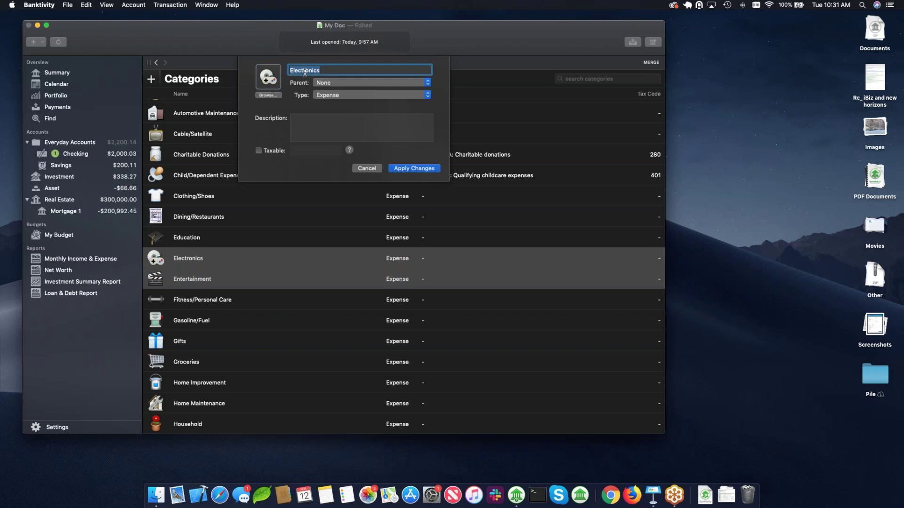
type("All Enter")
key("BackSpace")
key("BackSpace")
key("BackSpace")
key("BackSpace")
key("BackSpace")
key("BackSpace")
key("BackSpace")
key("BackSpace")
key("BackSpace")
type("Entertainment")
left_click(408, 168)
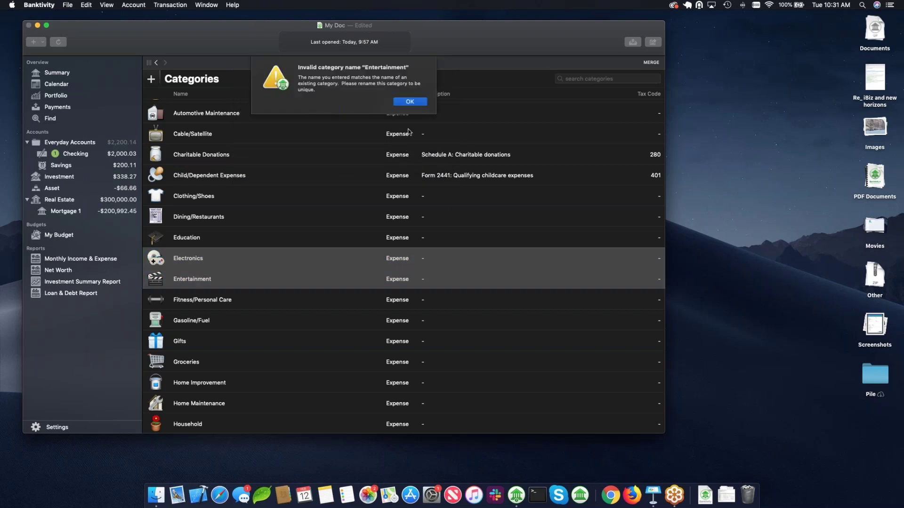
left_click(409, 91)
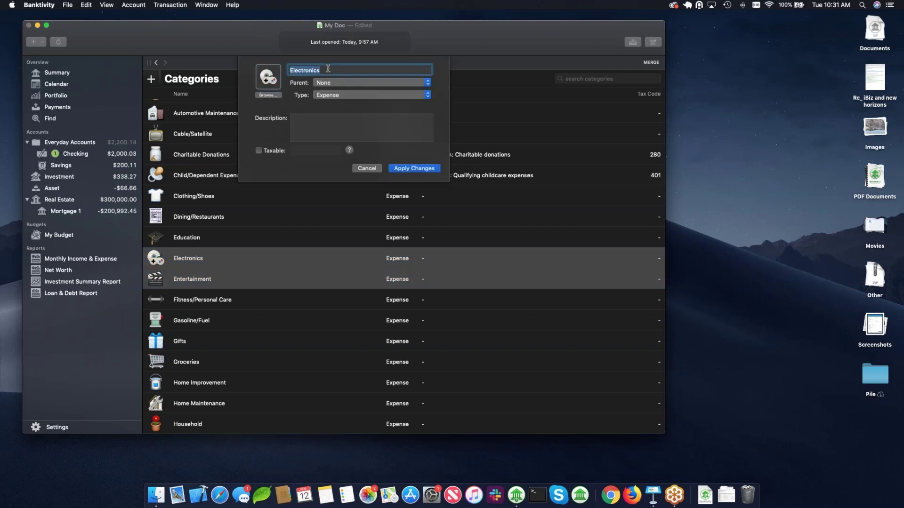
Step: Name the merged category Fun Stuff and complete the merge of Electronics and Entertainment
type("Fun Stuff")
key("Return")
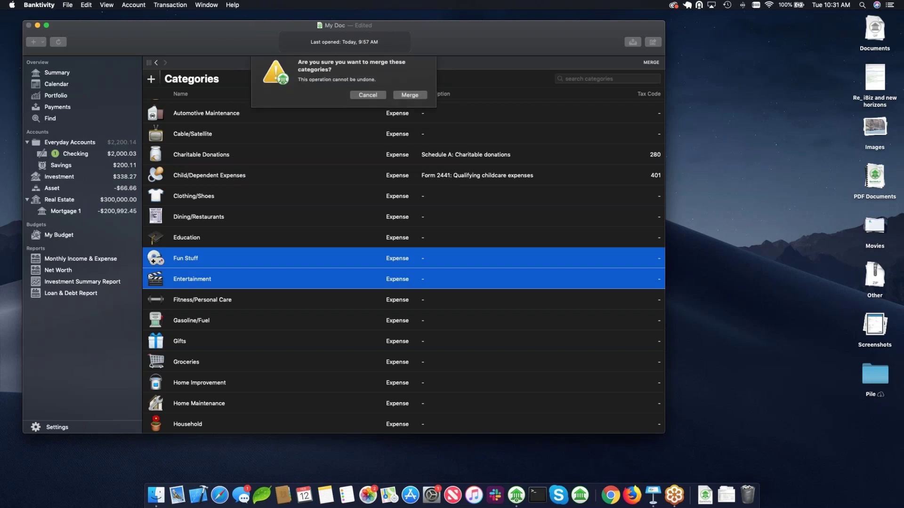
left_click(415, 99)
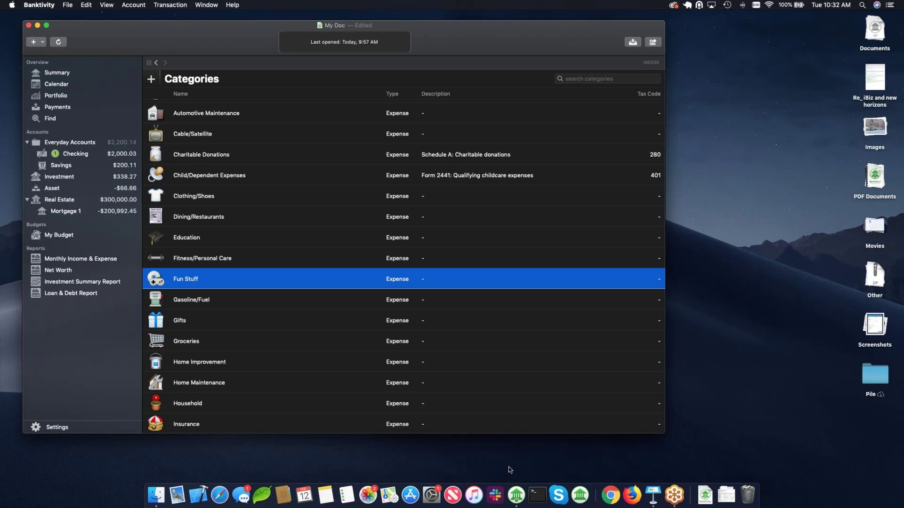
Step: Switch to Keynote, show the slide titled Workspaces, and hide the presentation
left_click(653, 494)
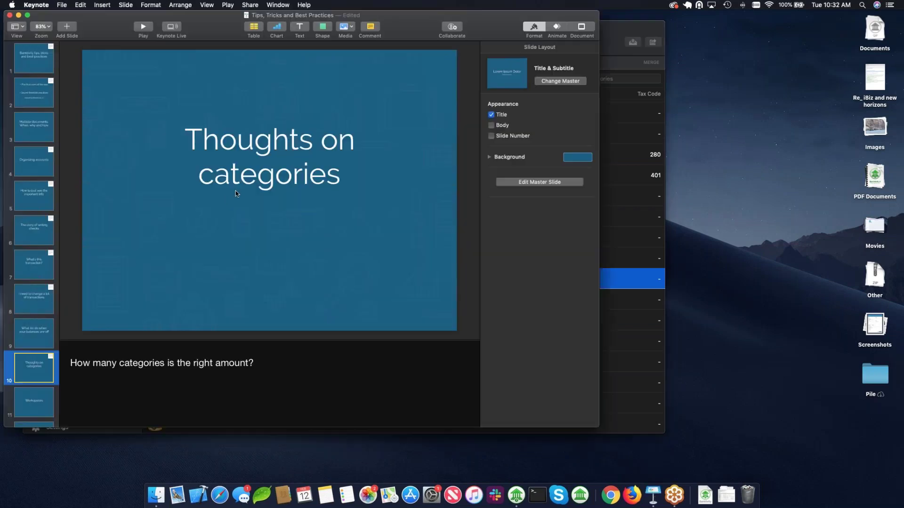
scroll(50, 368, "down", 3)
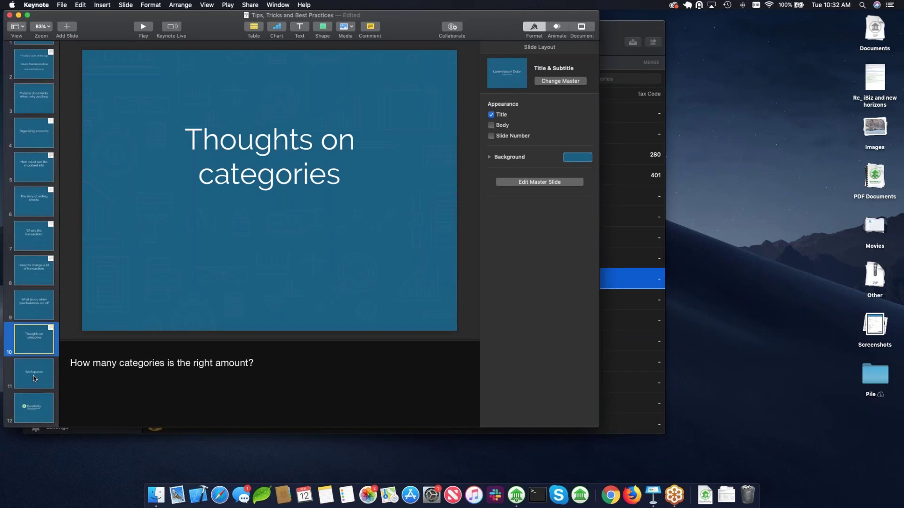
left_click(34, 378)
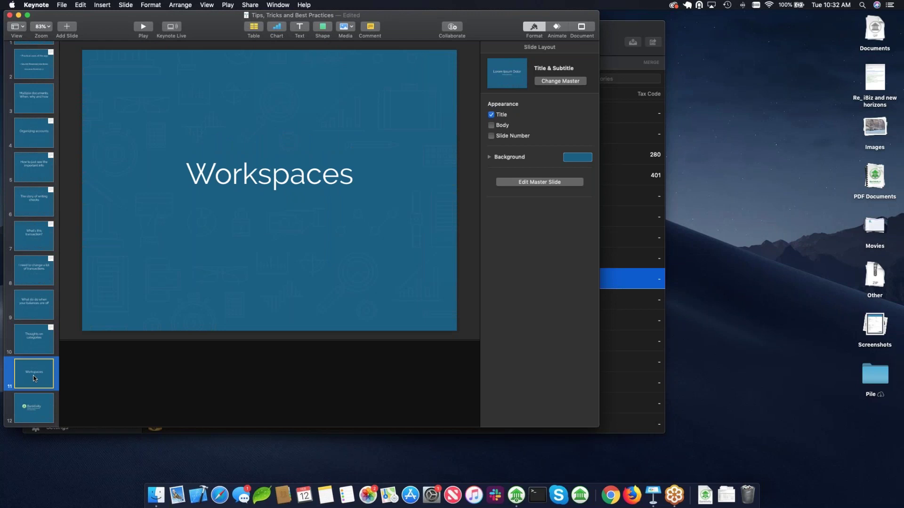
key("super+h")
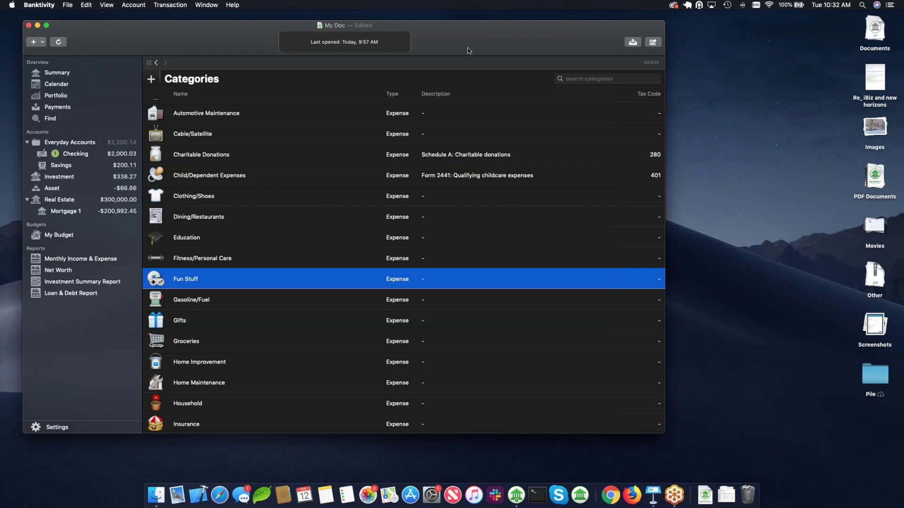
Step: Move the My Doc window closer to the corner of the desktop and enlarge it
left_click_drag(472, 45, 456, 36)
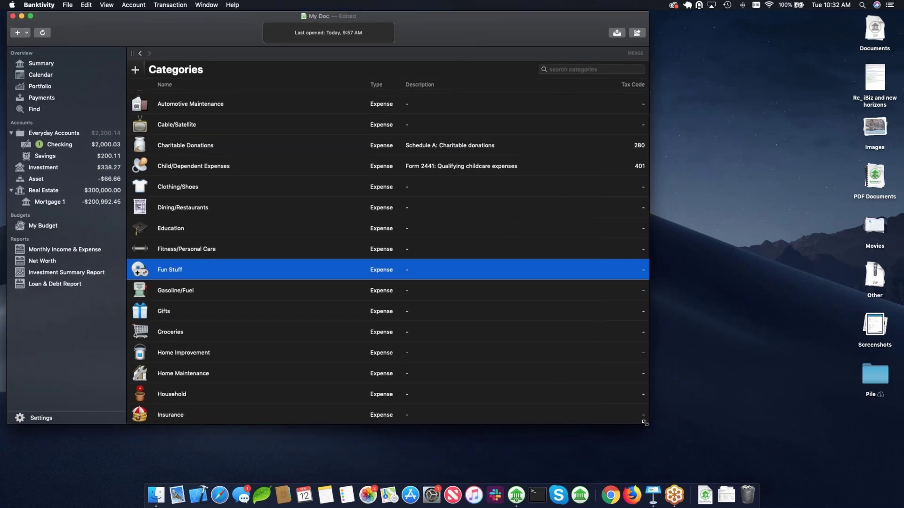
left_click(643, 420)
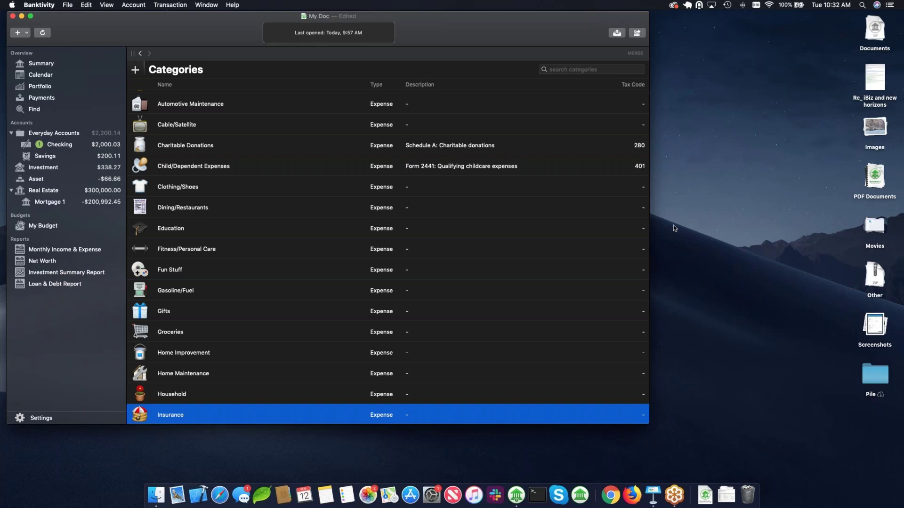
left_click(646, 425)
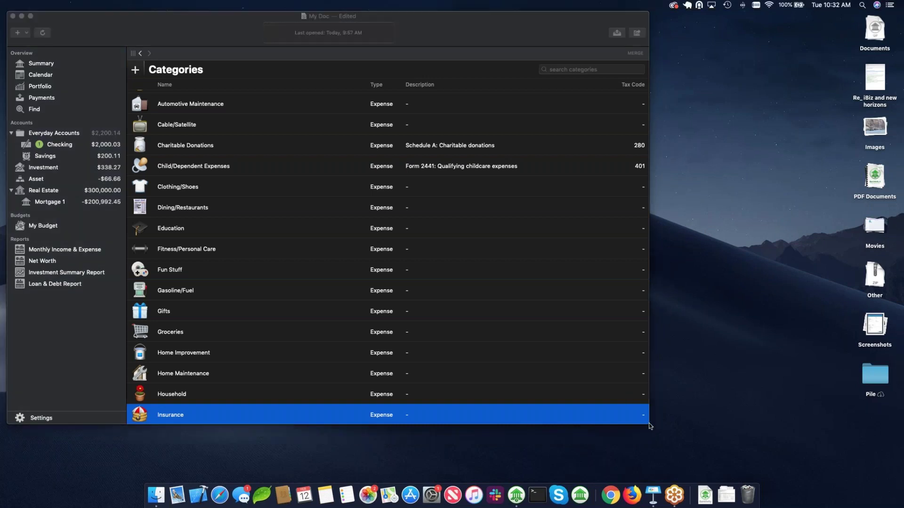
left_click(648, 423)
left_click_drag(649, 424, 750, 452)
Step: View the Checking register, the Summary overview and the Savings account one at a time in the main workspace
left_click(57, 146)
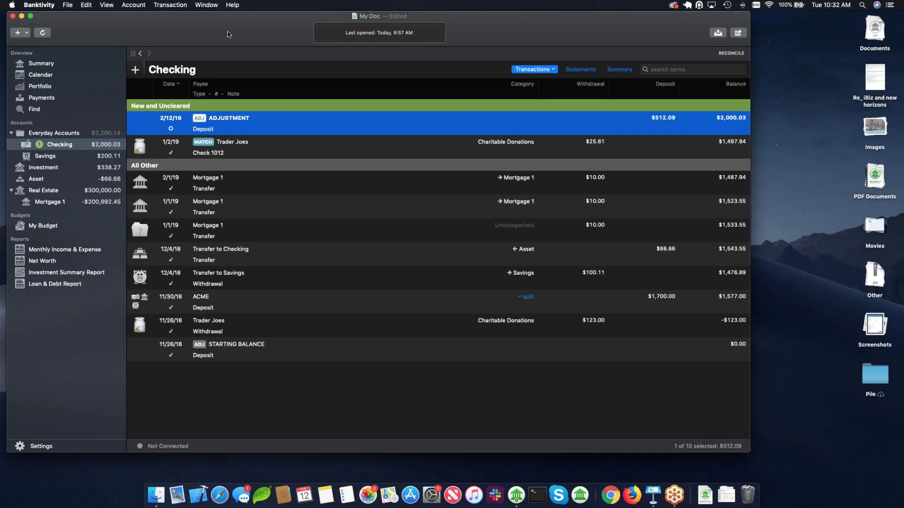
left_click_drag(227, 34, 222, 33)
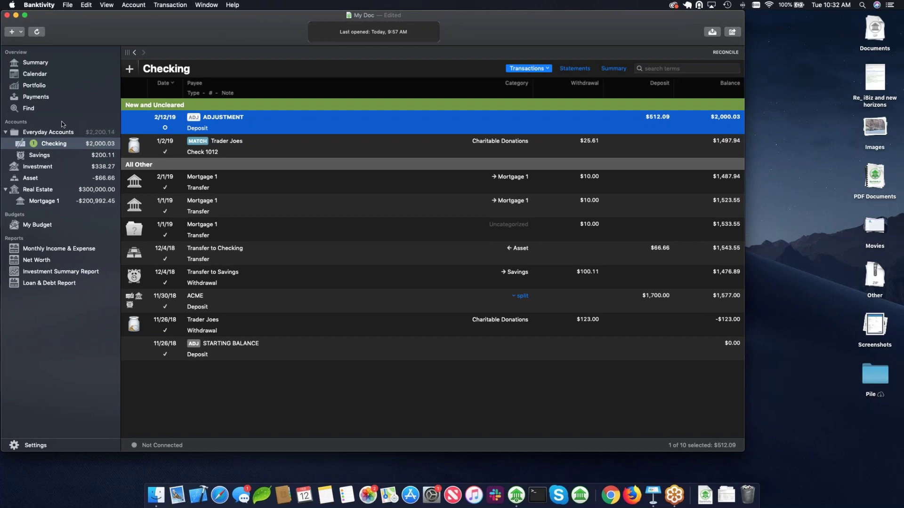
left_click(41, 64)
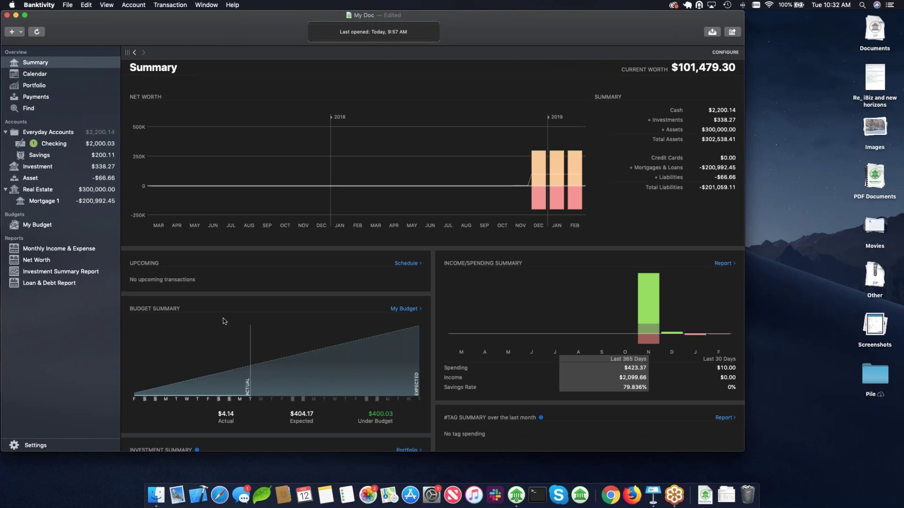
left_click(45, 155)
Step: Show the Checking register and open My Budget beside it in a split workspace
left_click(49, 148)
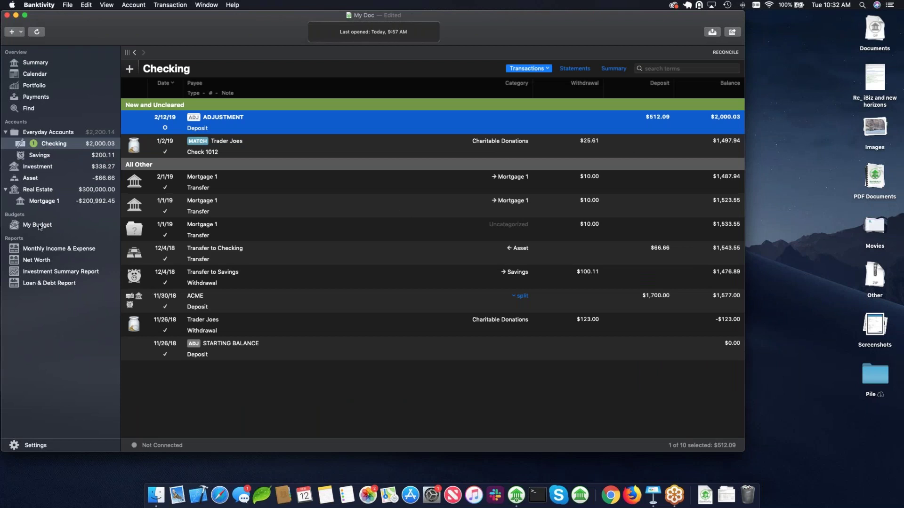
left_click_drag(39, 227, 126, 232)
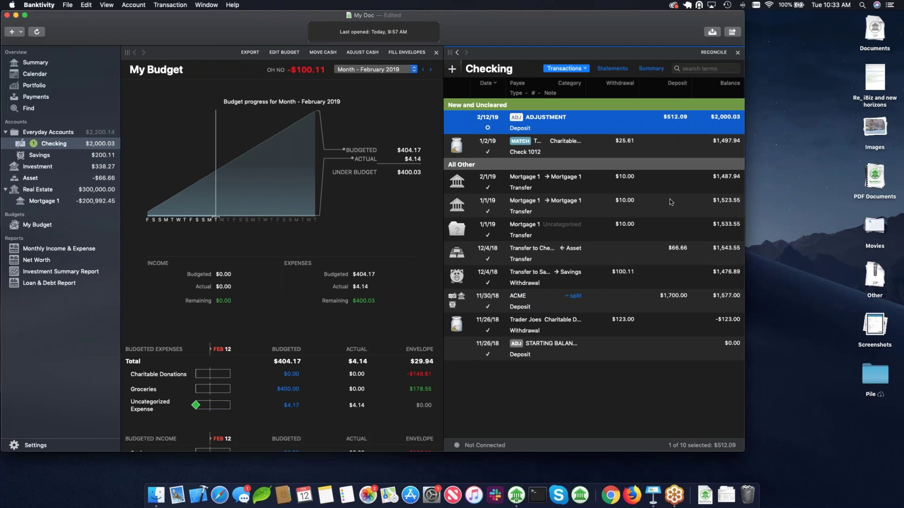
Step: Select the two 1/1/19 Mortgage 1 transfers one at a time in the Checking register
left_click(558, 255)
left_click(559, 225)
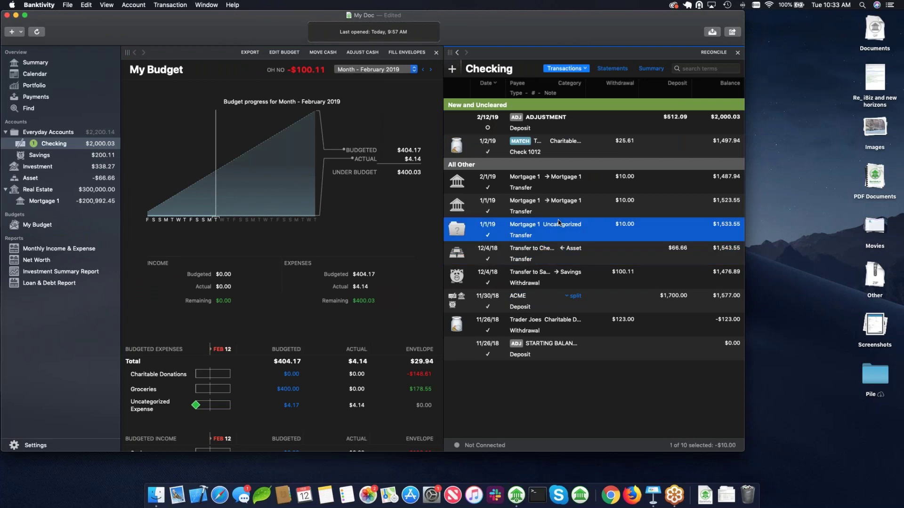
left_click(560, 211)
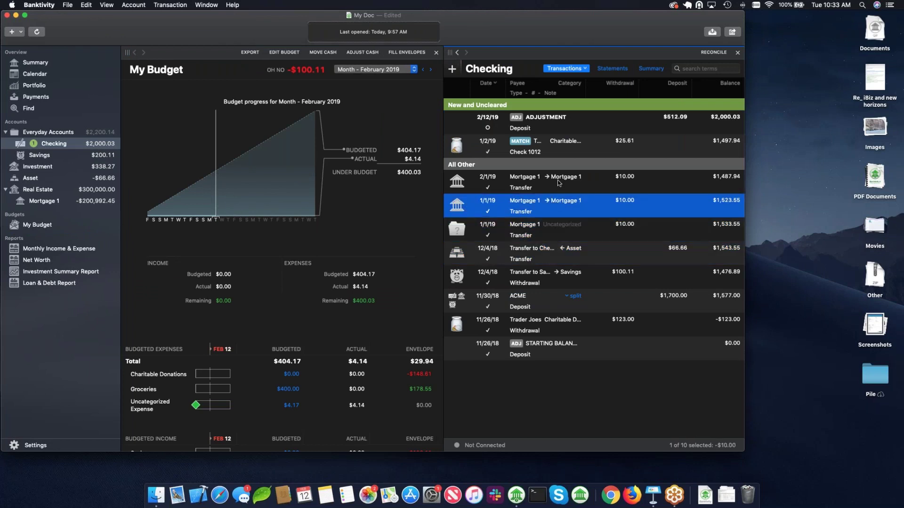
Step: Make the My Budget workspace active, open the budgeted amount of Charitable Donations and close it without changes
left_click(368, 211)
scroll(368, 210, "down", 2)
scroll(368, 210, "down", 1)
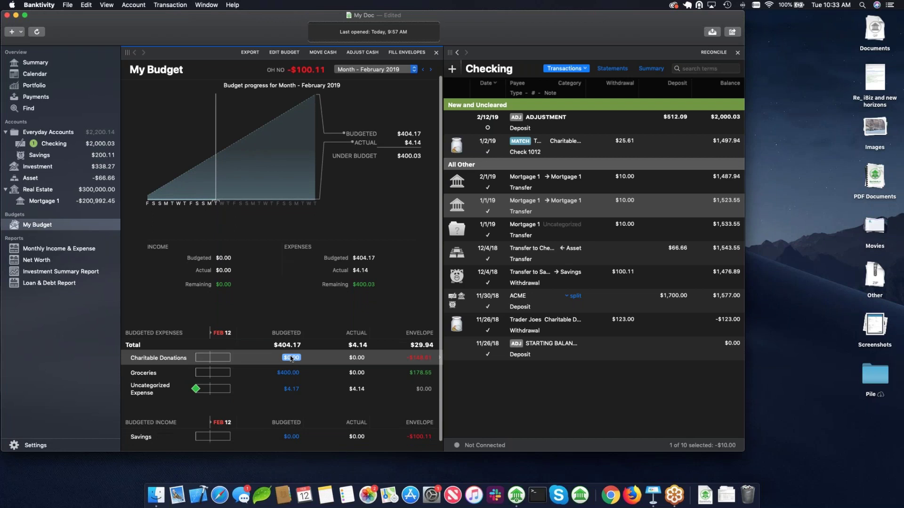
left_click(290, 357)
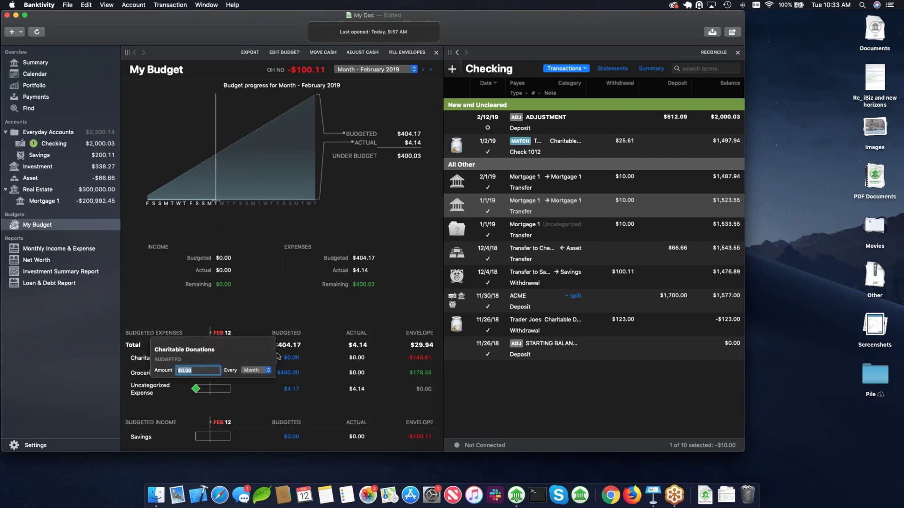
left_click(405, 244)
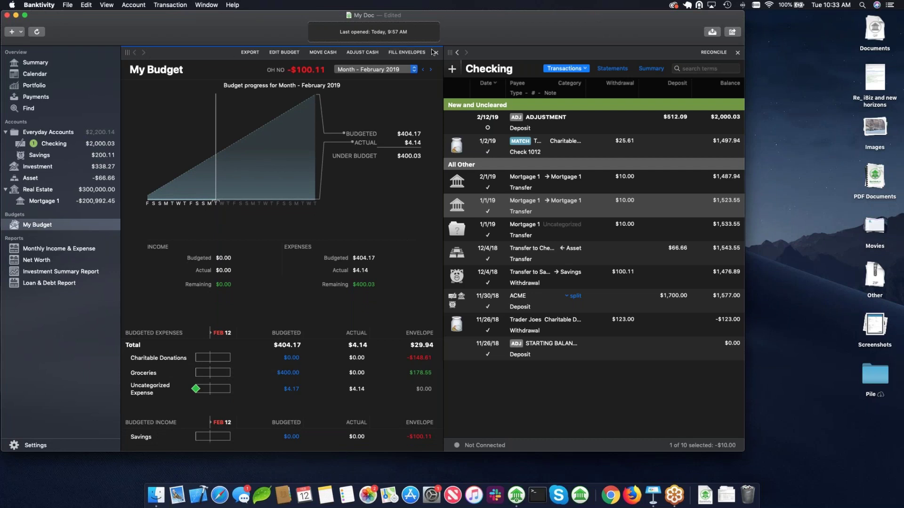
Step: Check which account and transaction commands are available while the My Budget workspace is active
left_click(277, 358)
left_click(167, 4)
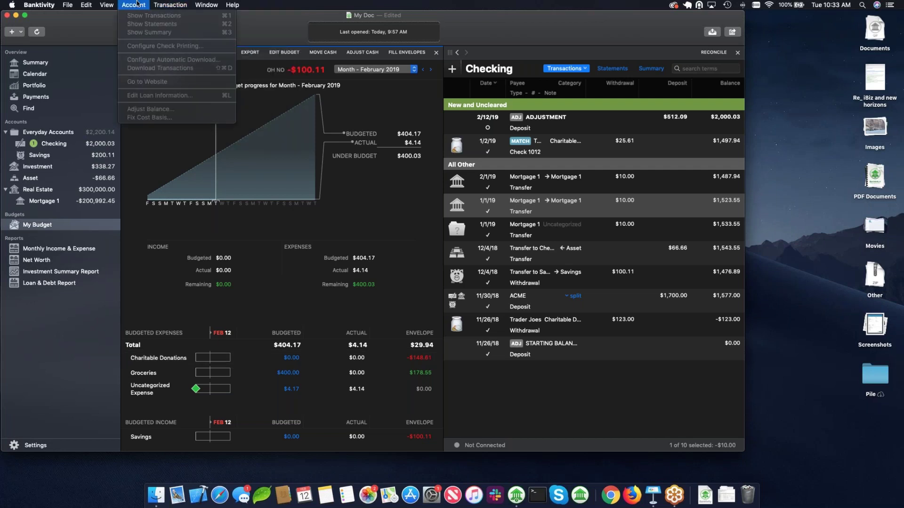
left_click(134, 4)
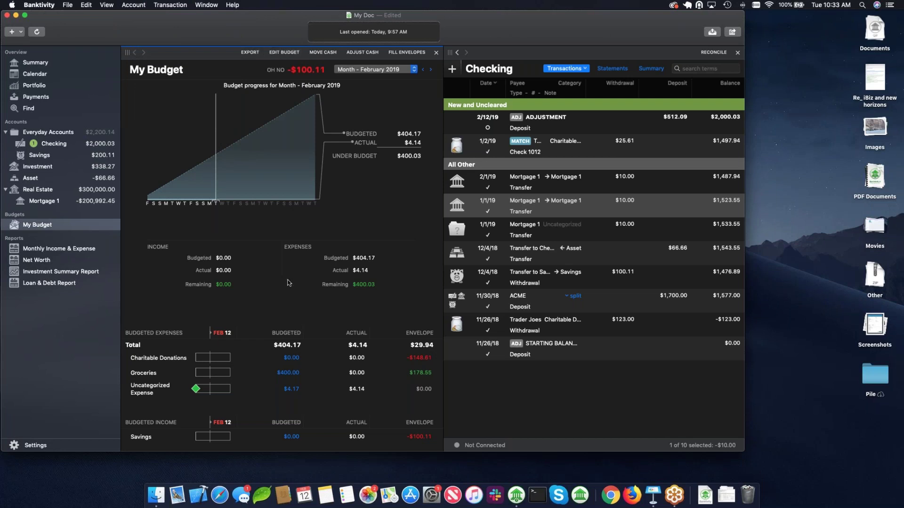
Step: Make the Checking workspace active, start a new transaction in it and cancel the entry
left_click(608, 178)
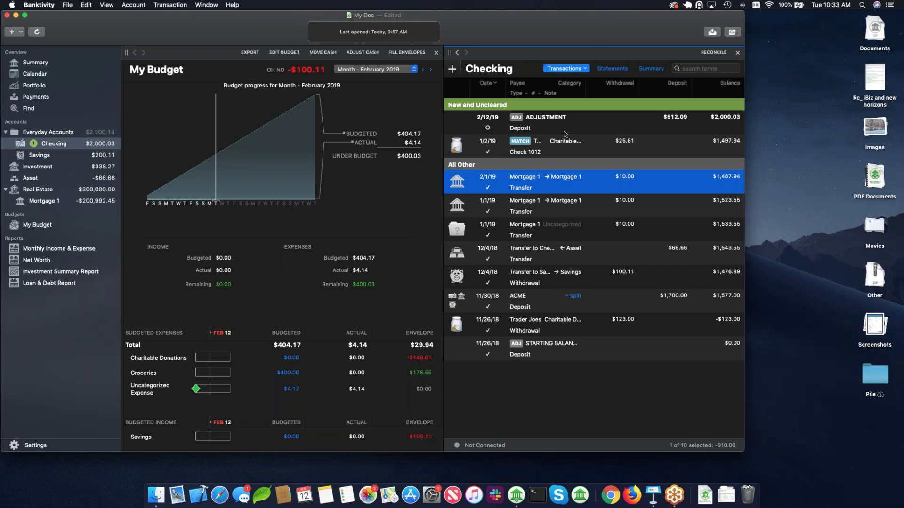
left_click_drag(552, 33, 551, 33)
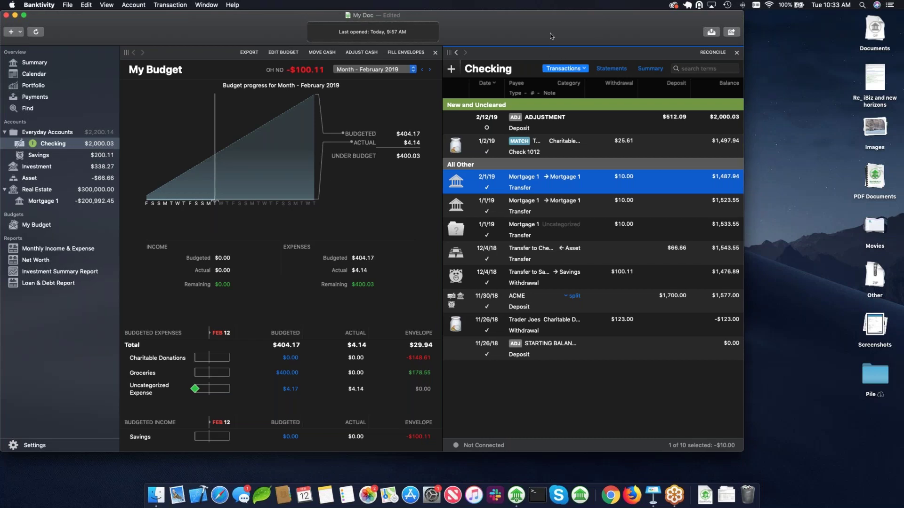
left_click(175, 5)
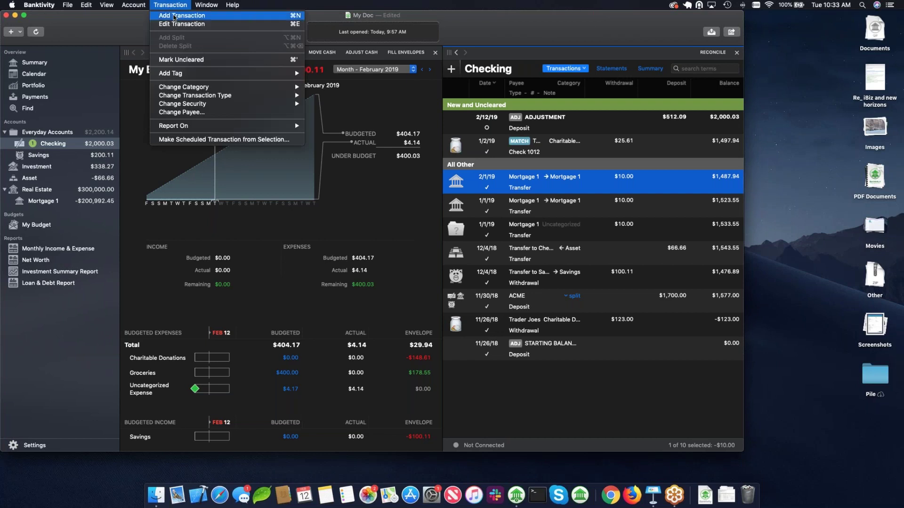
left_click(174, 16)
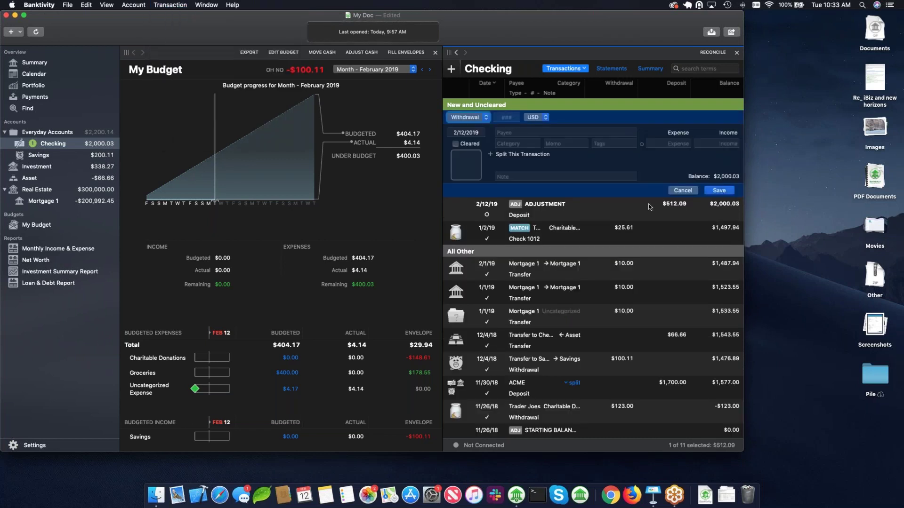
left_click(682, 190)
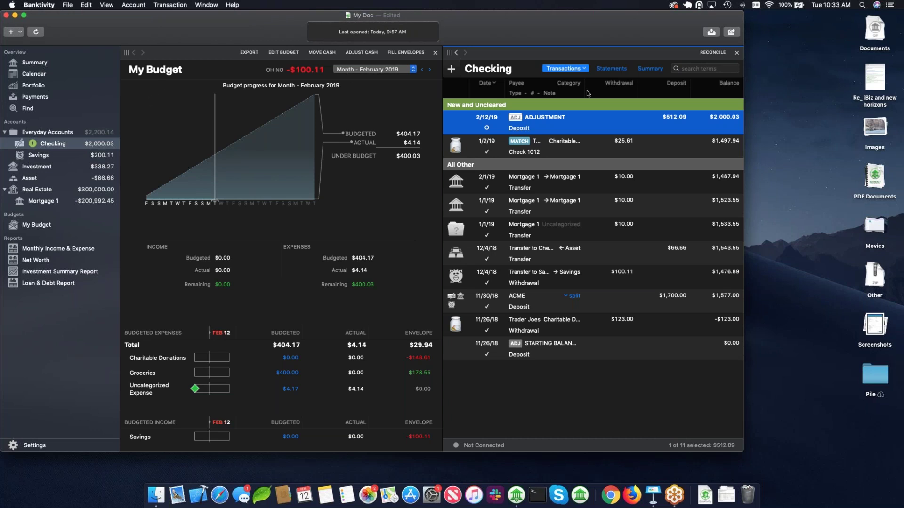
Step: Show the Summary overview in the budget's workspace and look through its charts and summaries
left_click(157, 130)
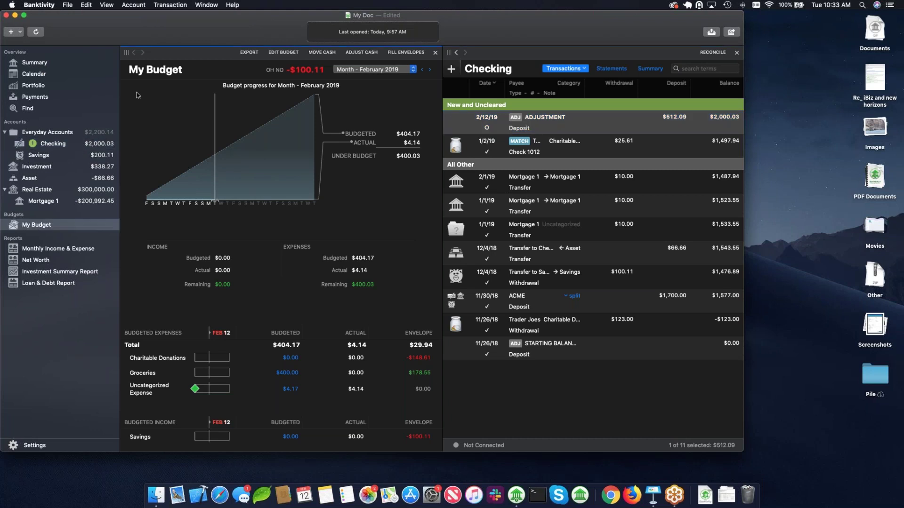
left_click(47, 63)
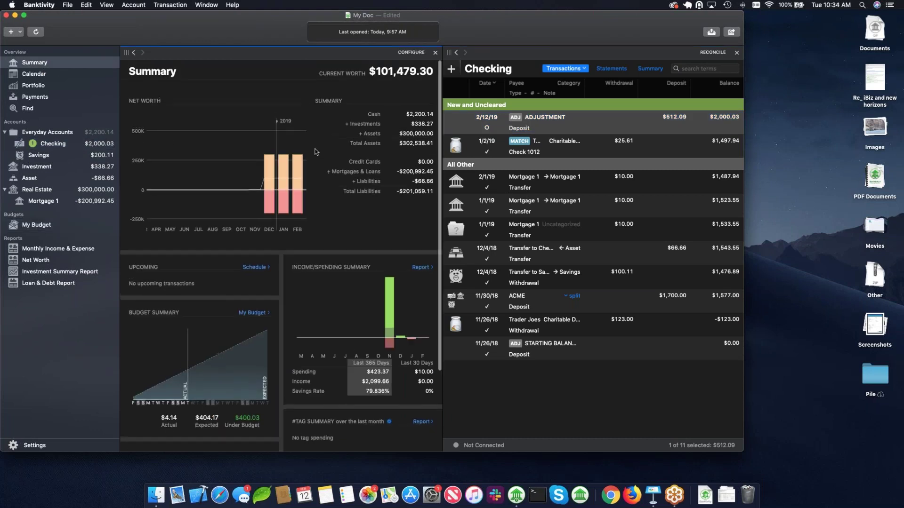
scroll(330, 155, "down", 1)
scroll(585, 91, "down", 1)
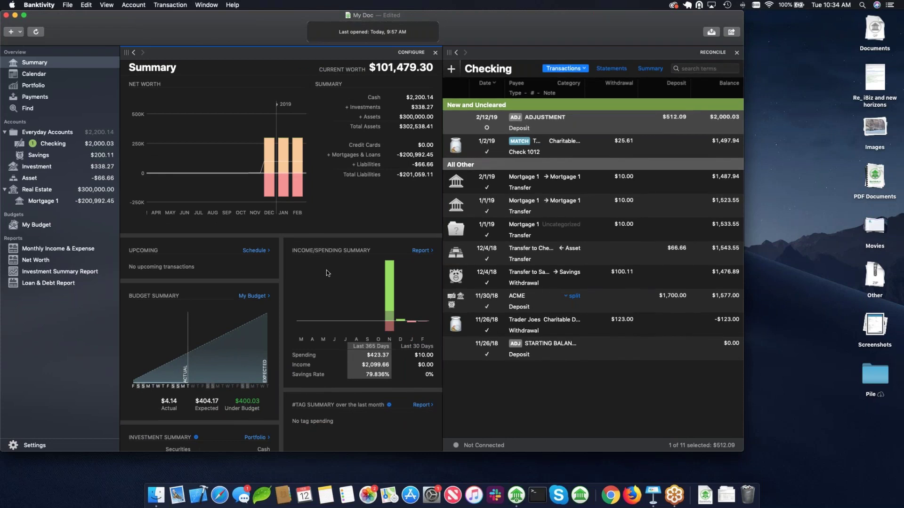
scroll(367, 211, "down", 3)
scroll(367, 211, "up", 4)
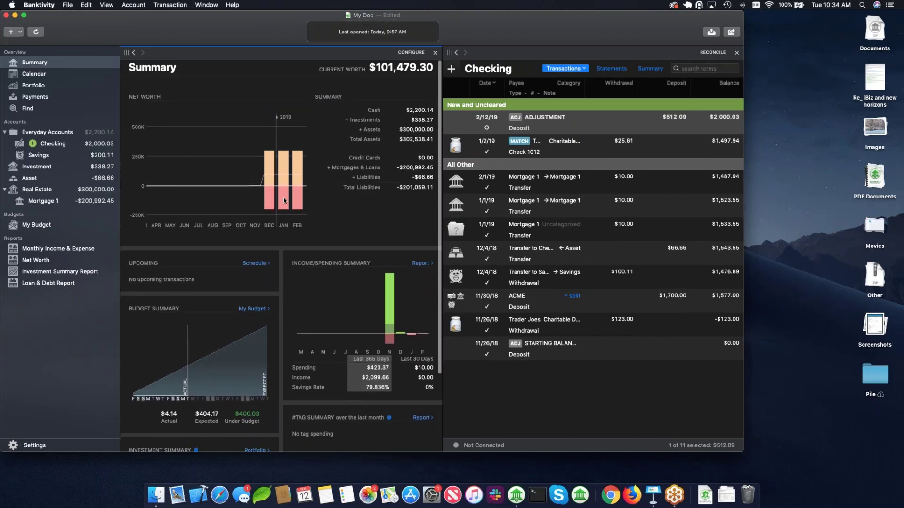
Step: Open the January 2019 Net Worth report from the Summary chart, go back to Checking and return to the report
mouse_move(284, 199)
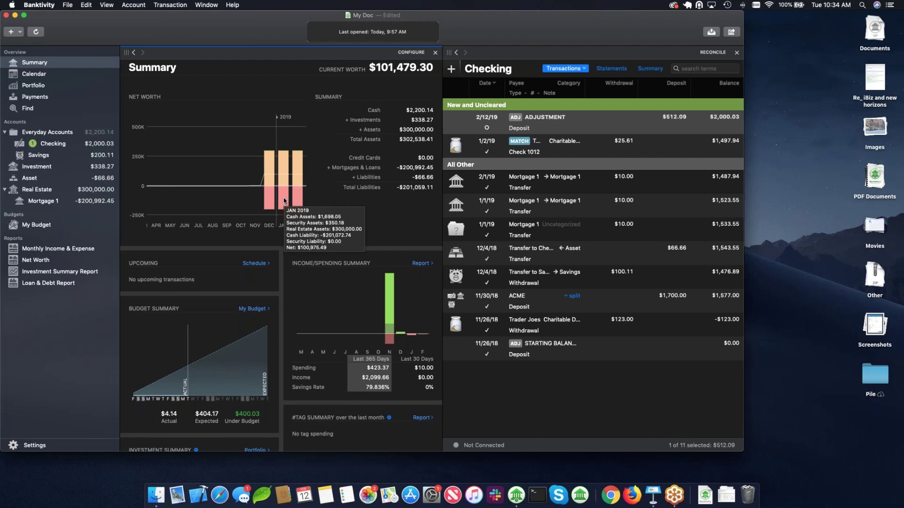
left_click(284, 198)
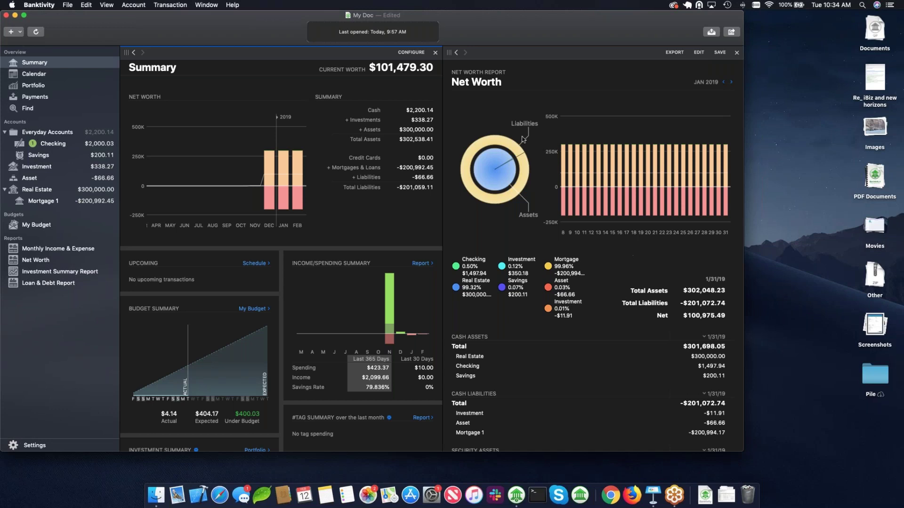
left_click(456, 52)
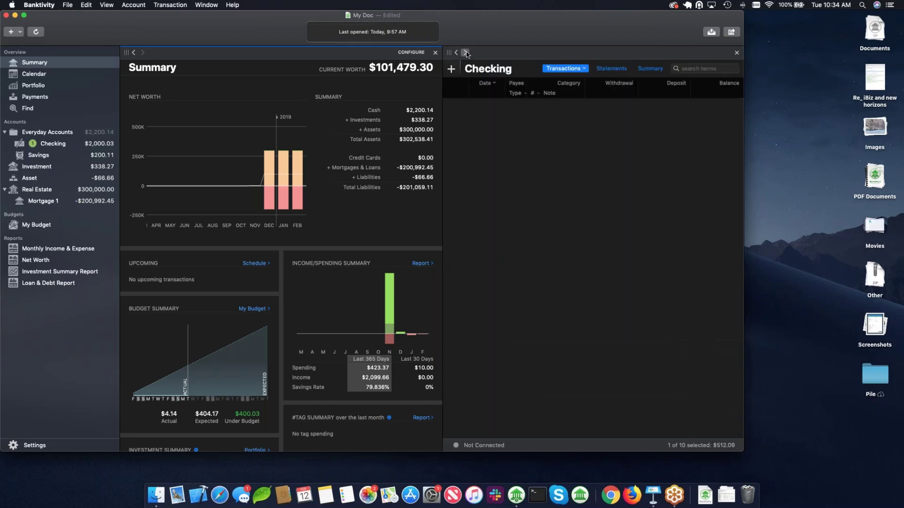
left_click(465, 53)
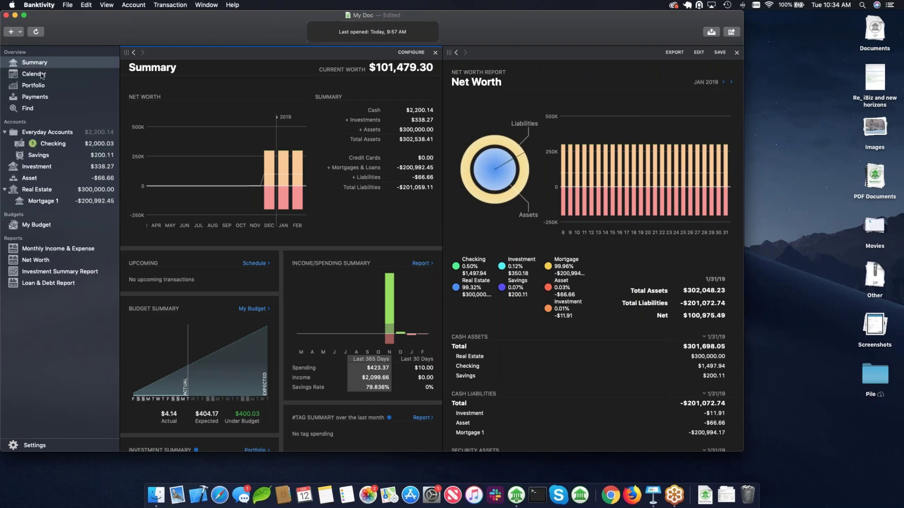
Step: Show the Monthly Income & Expense report in place of the Summary and select the Mortgage 1 transaction in its Uncategorized Expense detail
left_click(46, 249)
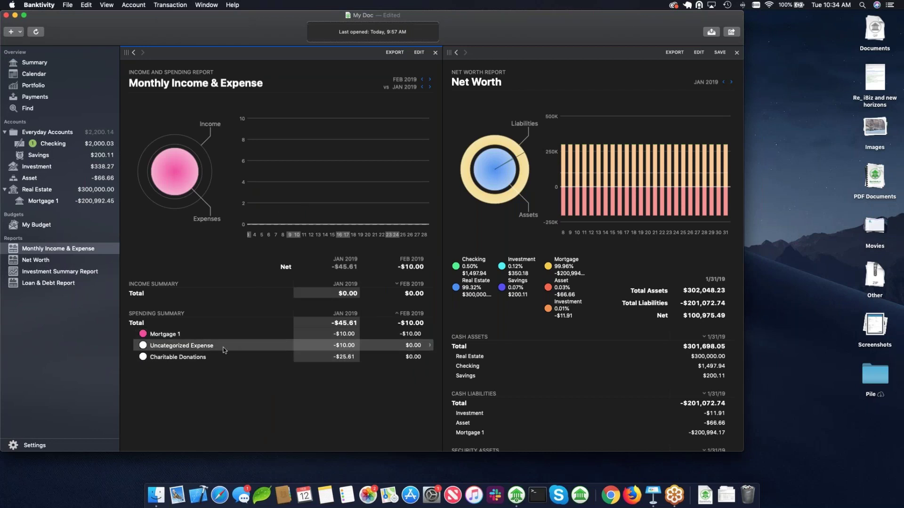
left_click(211, 345)
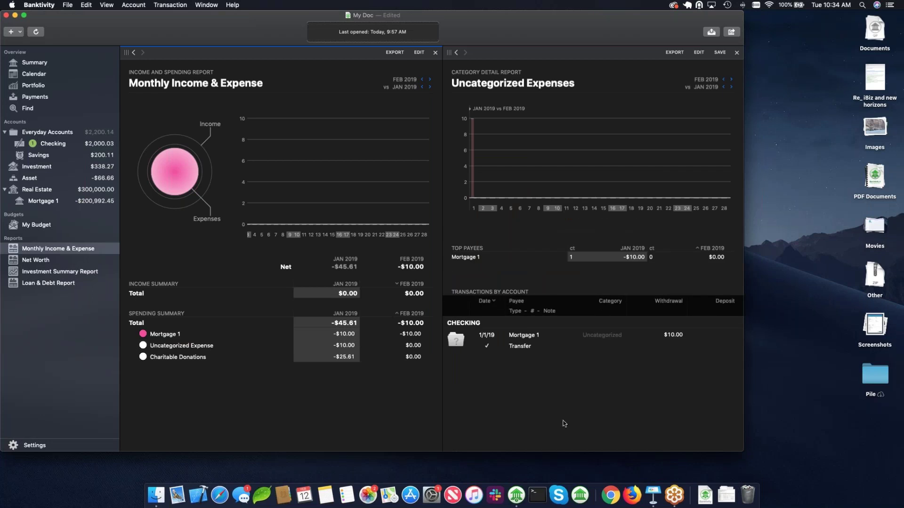
left_click(571, 345)
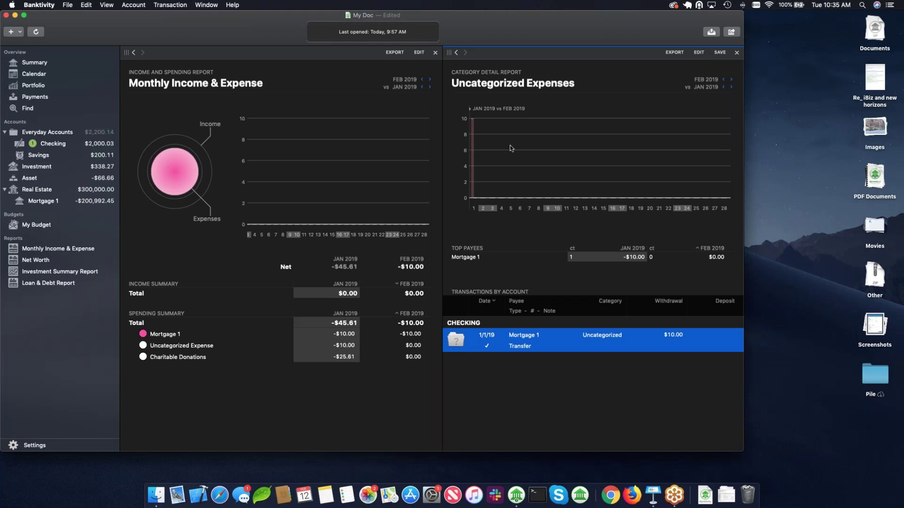
Step: Close the Monthly Income & Expense workspace and make the My Doc window narrower
left_click(434, 52)
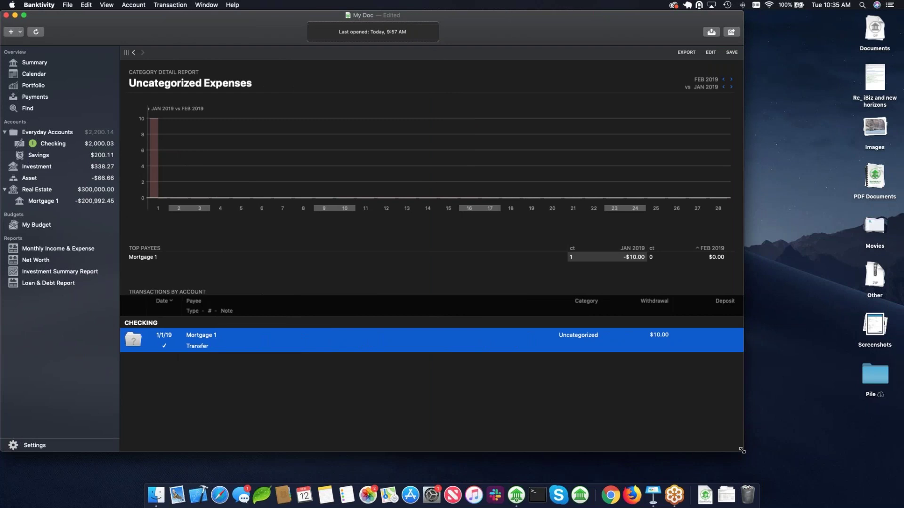
left_click_drag(742, 451, 582, 446)
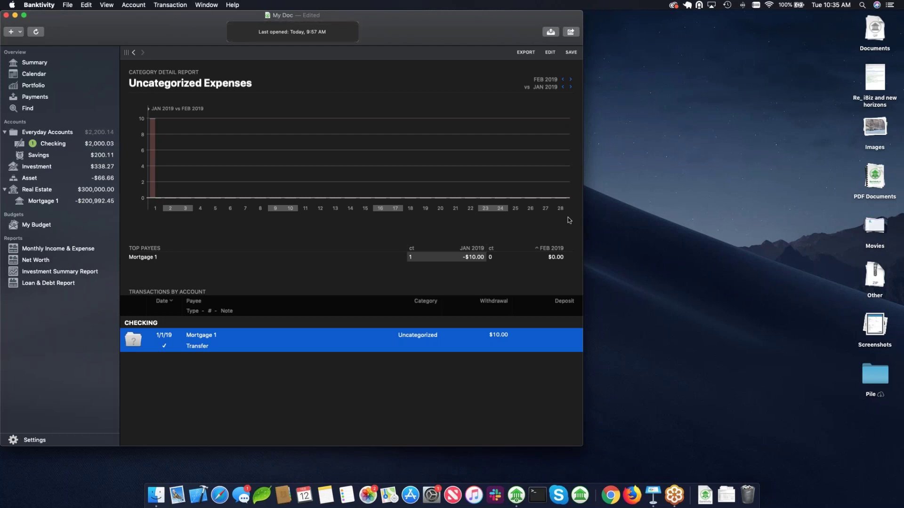
double_click(52, 148)
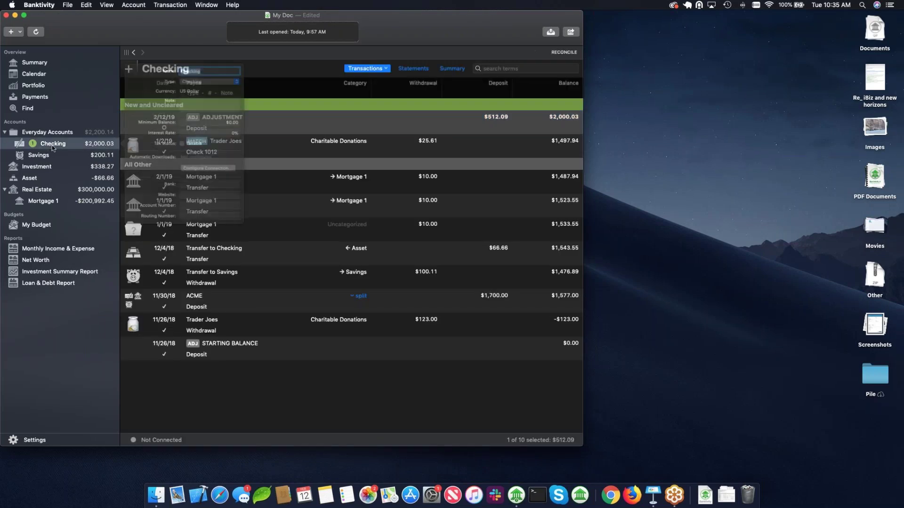
left_click(195, 201)
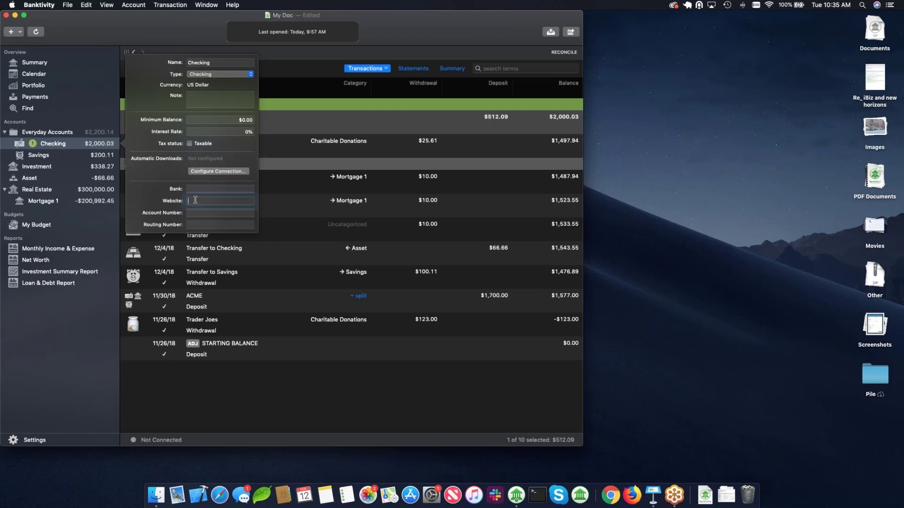
type("www.wellsfargo.com")
key("Return")
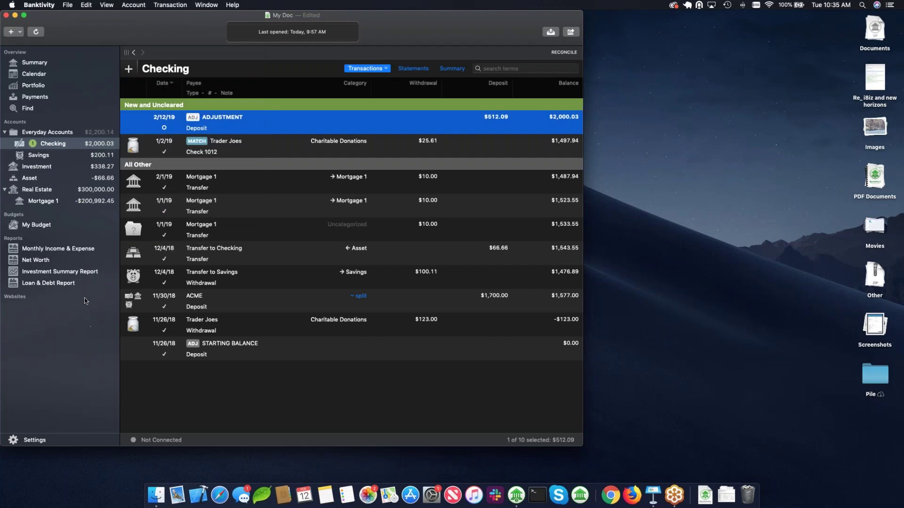
Step: Open the wellsfargo.com website in a split workspace beside the Checking register and enlarge the window to fit both
left_click(109, 297)
left_click(38, 307)
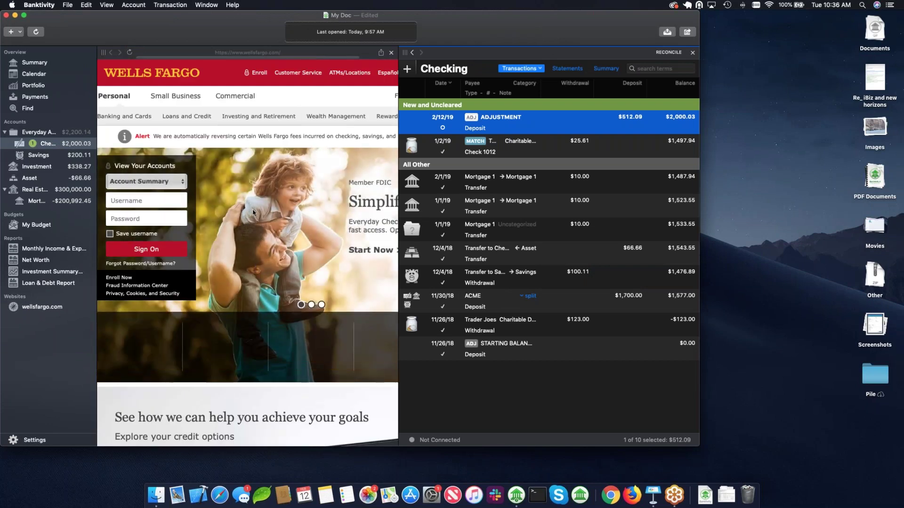
scroll(263, 231, "right", 3)
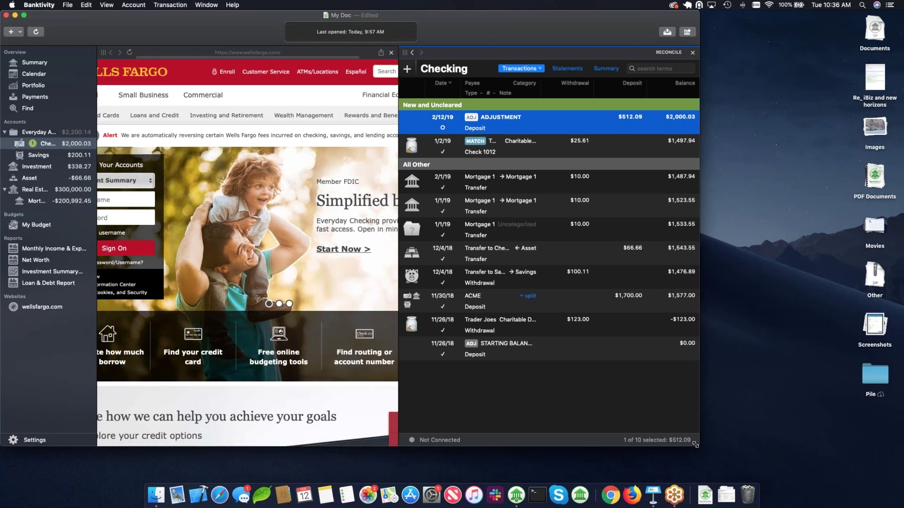
left_click_drag(696, 444, 806, 468)
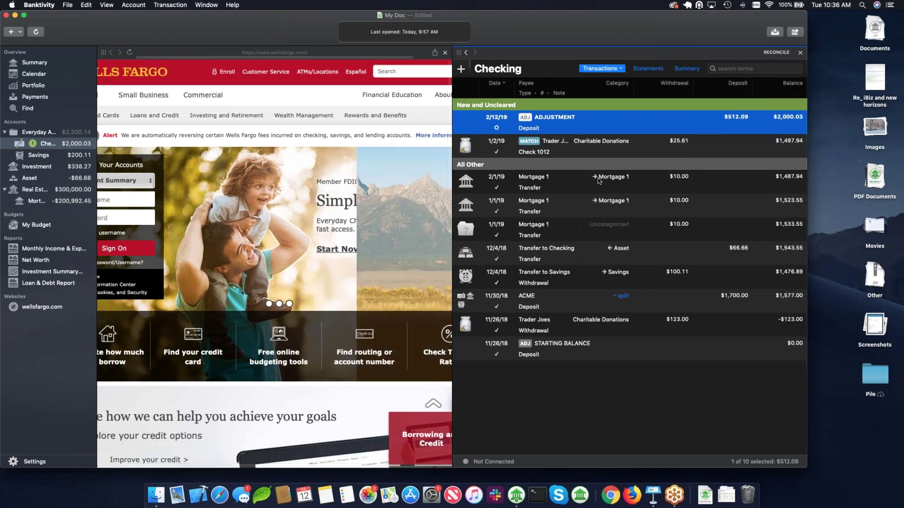
left_click(599, 181)
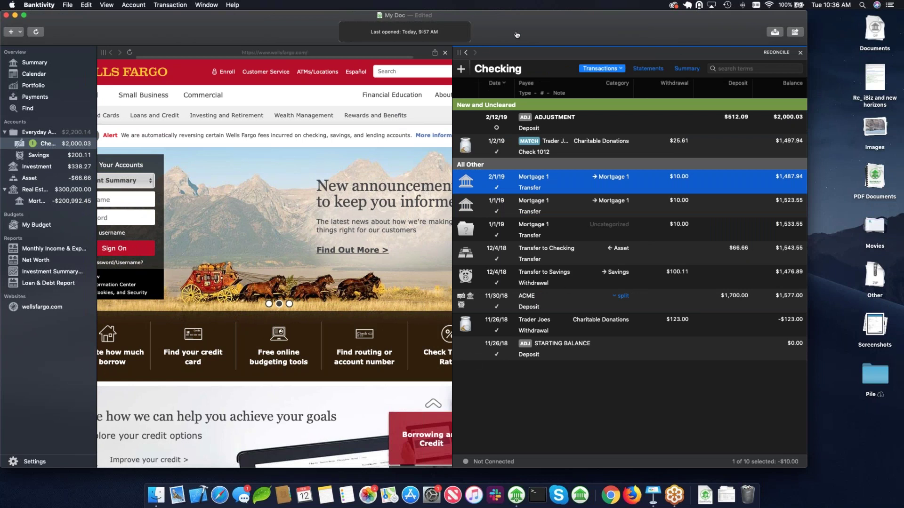
Step: Switch to Keynote, show the closing Banktivity slide, and hide both Banktivity and Keynote
left_click(653, 495)
left_click(34, 408)
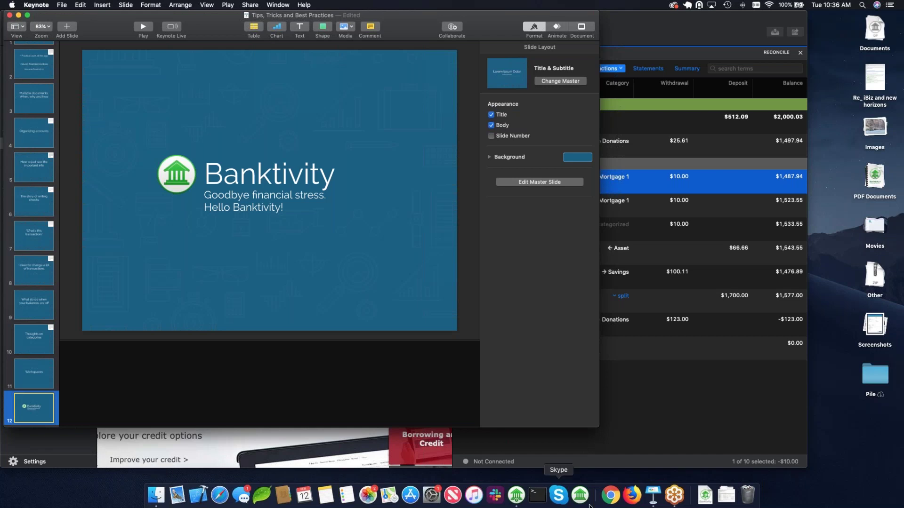
left_click(659, 445)
key("super+h")
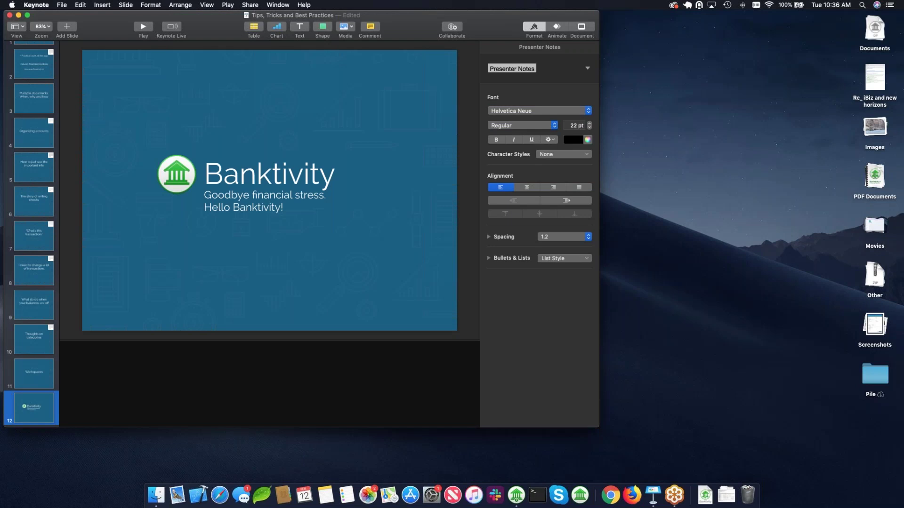
key("super+h")
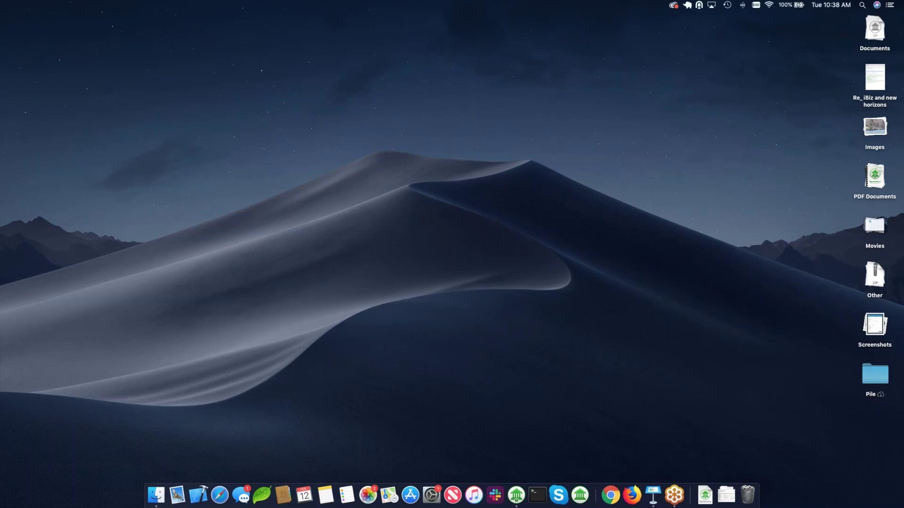
Step: Switch to Banktivity, examine the import options in its preferences, and close the preferences
left_click(515, 504)
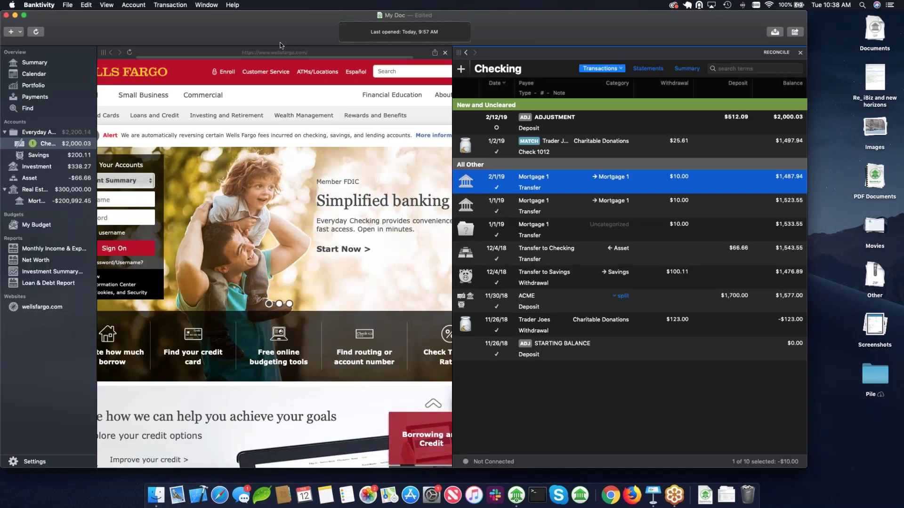
left_click(53, 6)
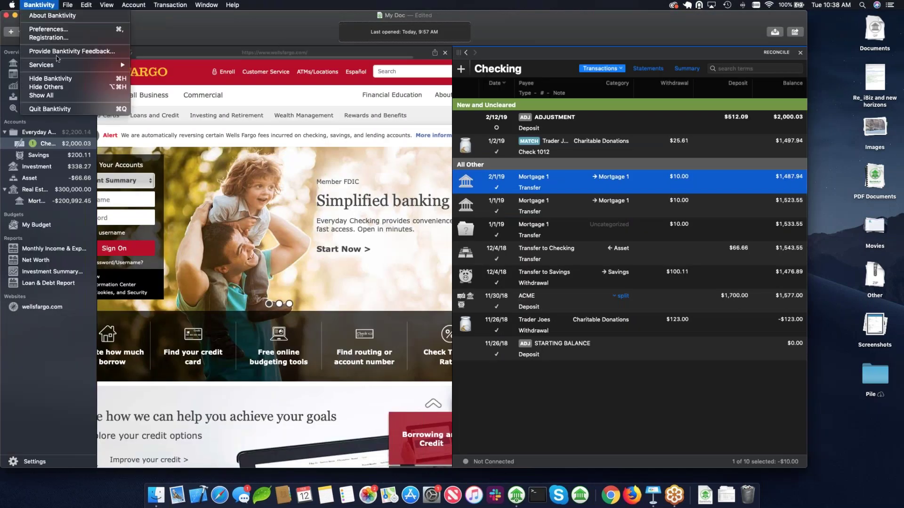
left_click(53, 30)
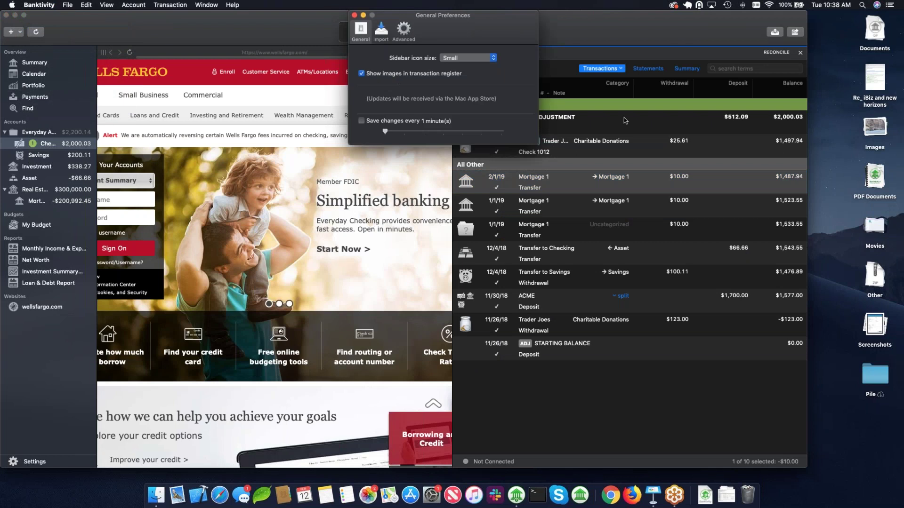
left_click(380, 32)
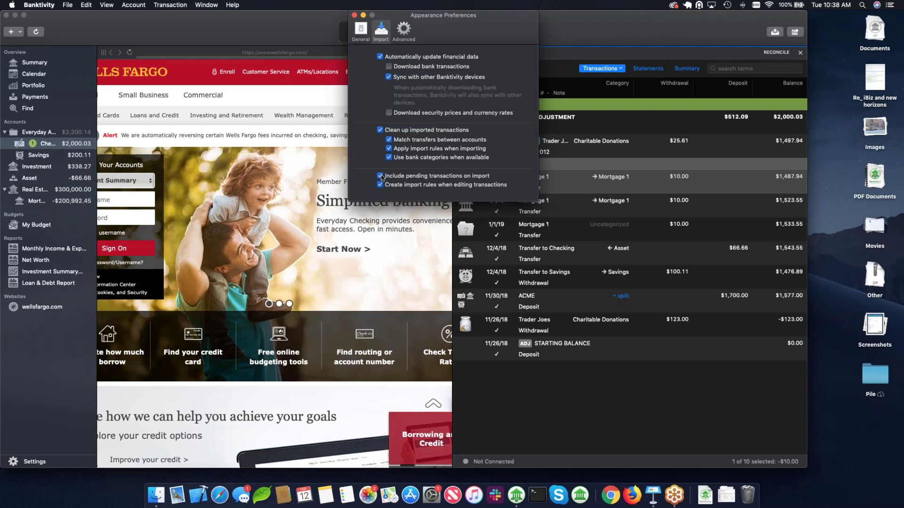
left_click(354, 15)
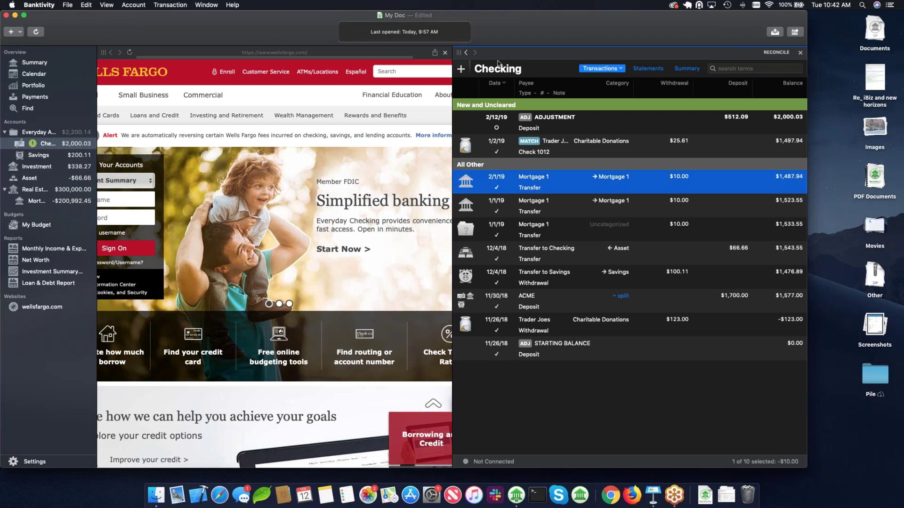
Step: Close the wellsfargo.com workspace and shrink the My Doc window to fit the Checking register alone
left_click(444, 54)
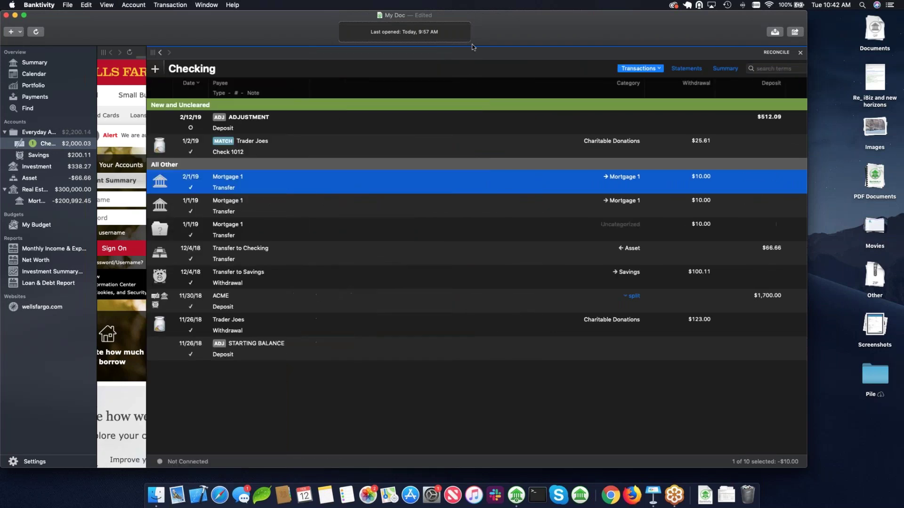
left_click_drag(807, 468, 474, 429)
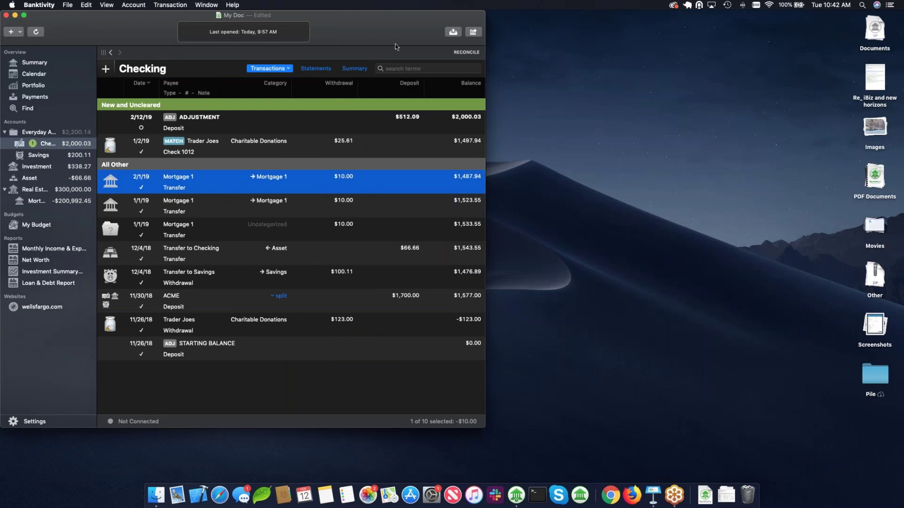
left_click(237, 120)
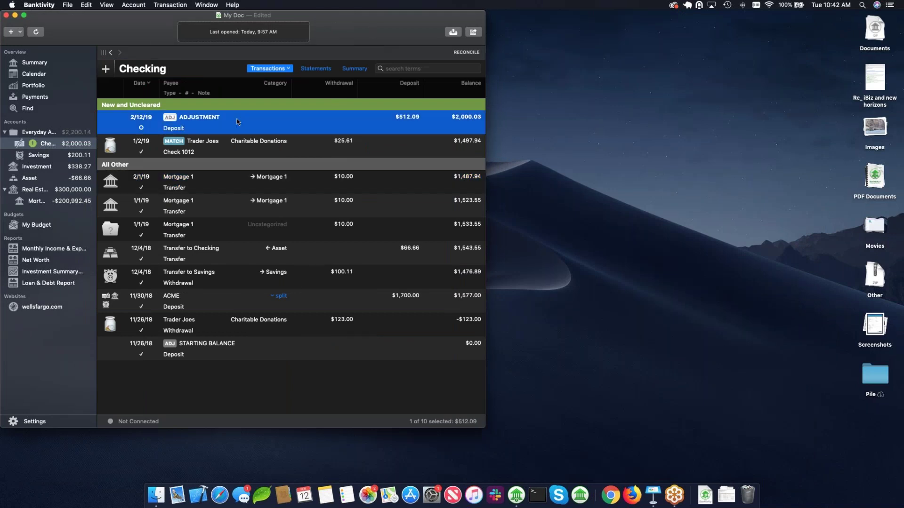
key("super+BackSpace")
left_click(264, 89)
Step: Record a $100 withdrawal in Checking with payee Krogers and category Groceries
left_click(106, 69)
left_click(161, 132)
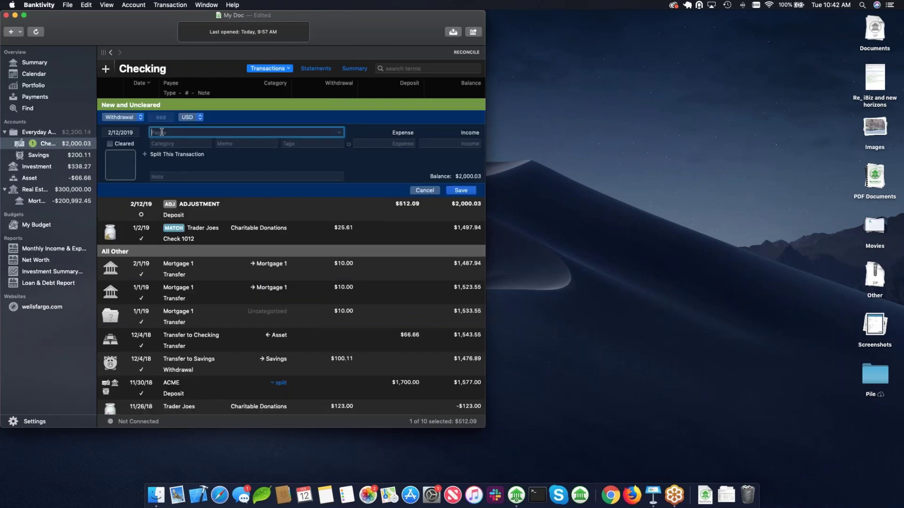
type("Krogers")
key("Tab")
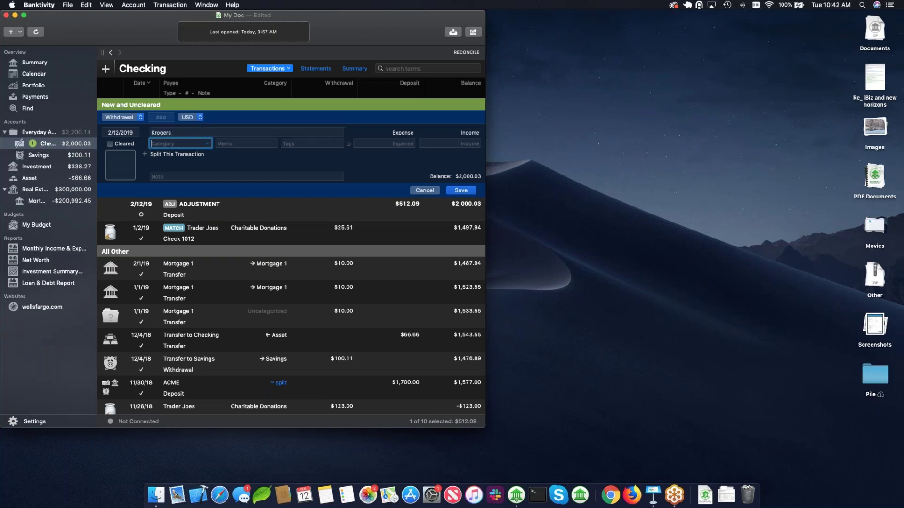
key("Tab")
key("Tab")
type("100")
key("Return")
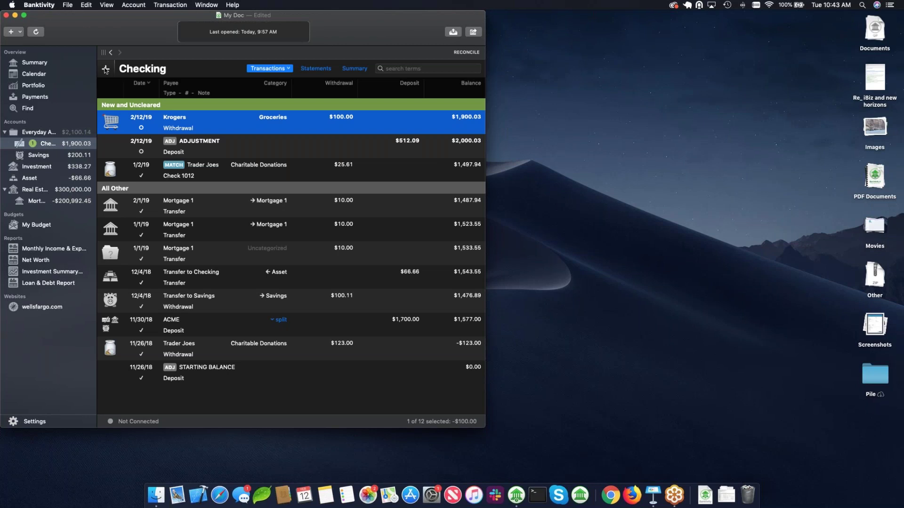
Step: Fill in a new Checking deposit with payee From Mom, category Groceries and $100 of income
left_click(106, 70)
left_click(123, 116)
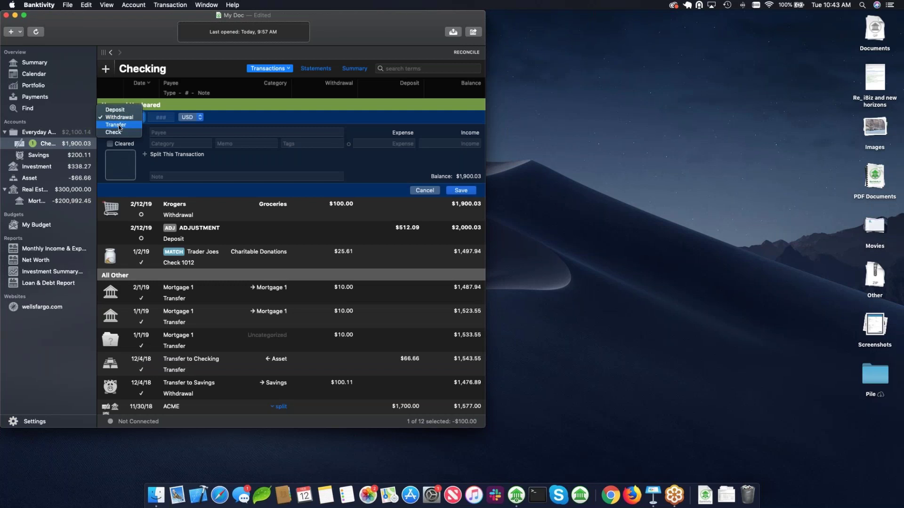
left_click(116, 109)
left_click(158, 132)
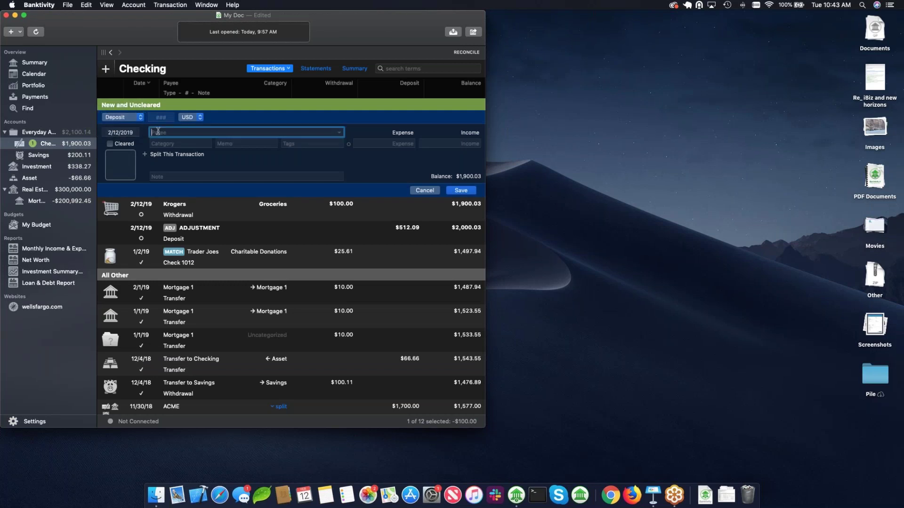
type("From Mom")
key("Tab")
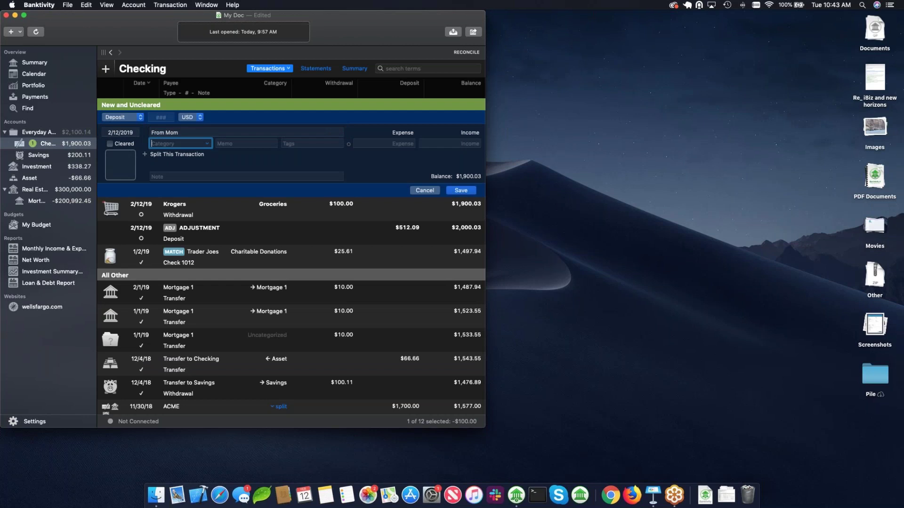
type("Groceries")
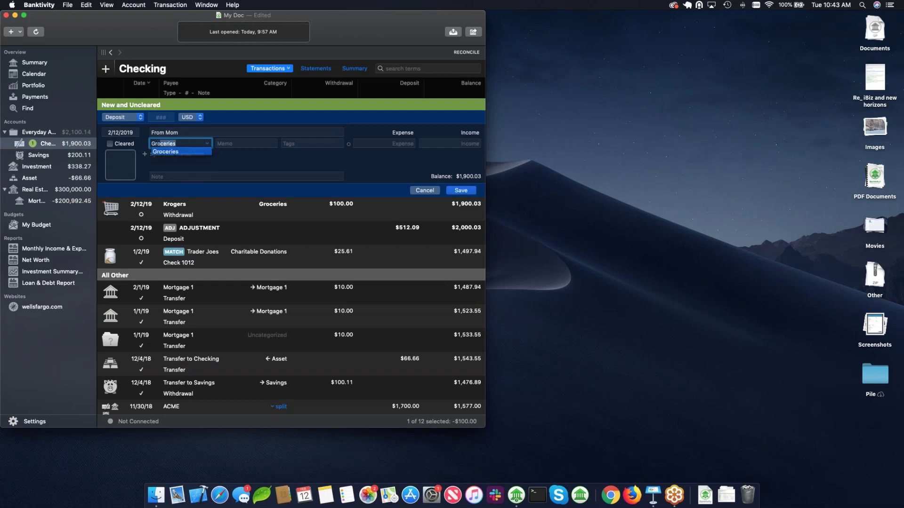
key("Return")
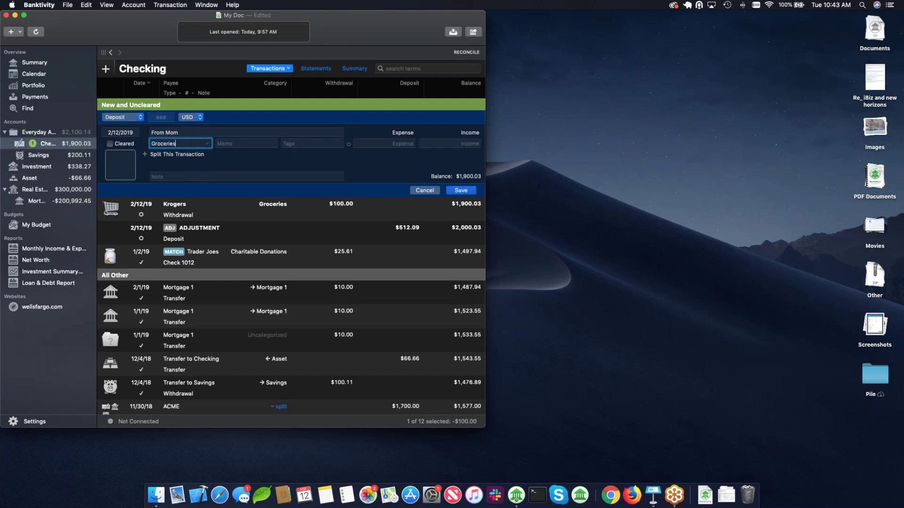
key("Tab")
key("Tab")
key("Tab")
key("Tab")
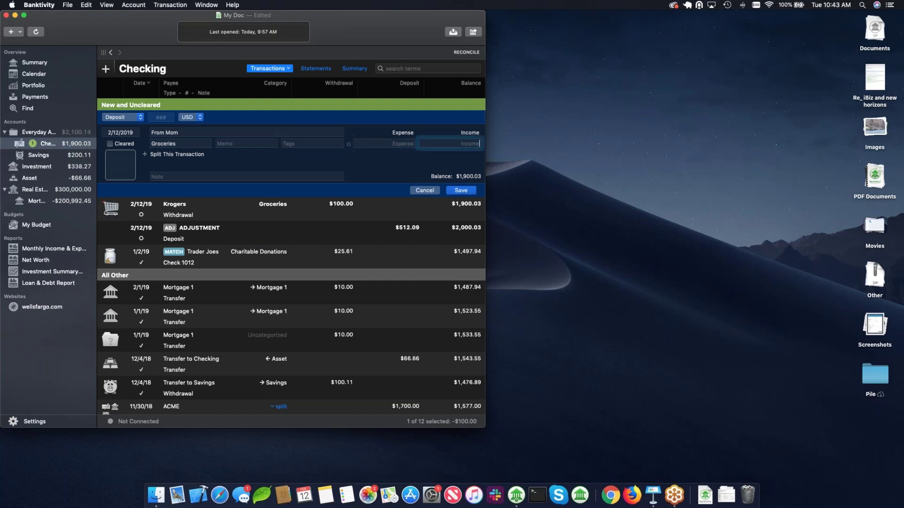
type("100")
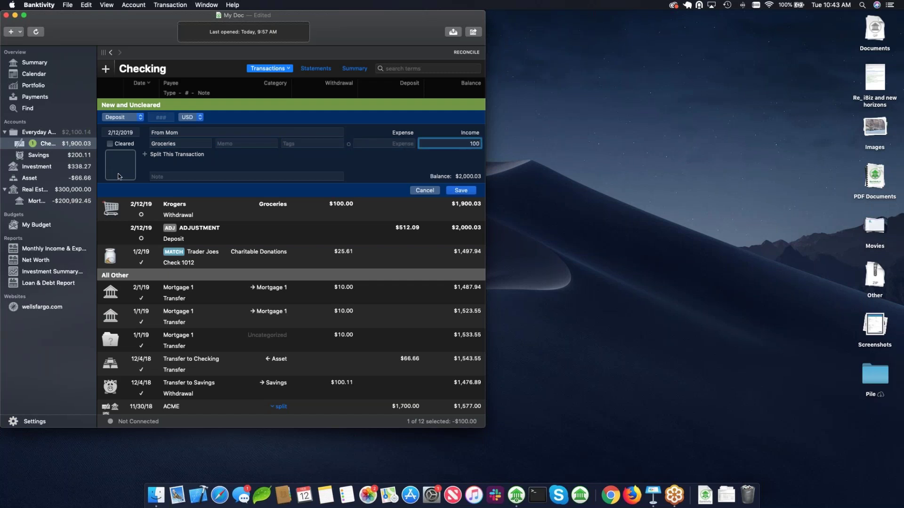
Step: Add the note "mom paid me back" to the From Mom deposit and save it
left_click(166, 173)
type("mom paid me bac")
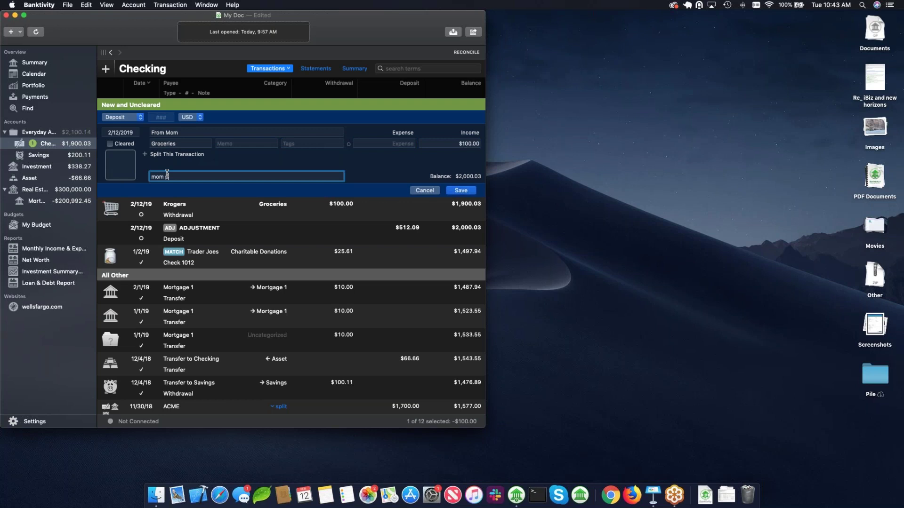
type("k")
key("Return")
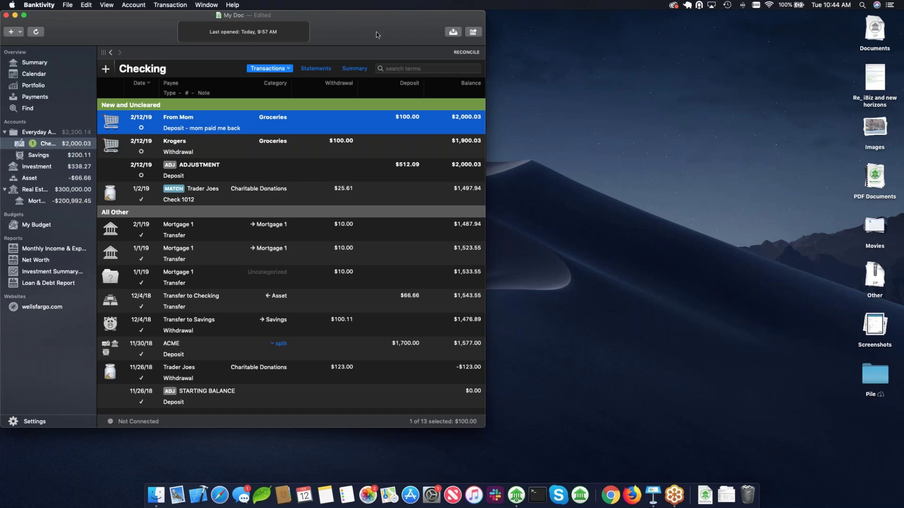
left_click(301, 147)
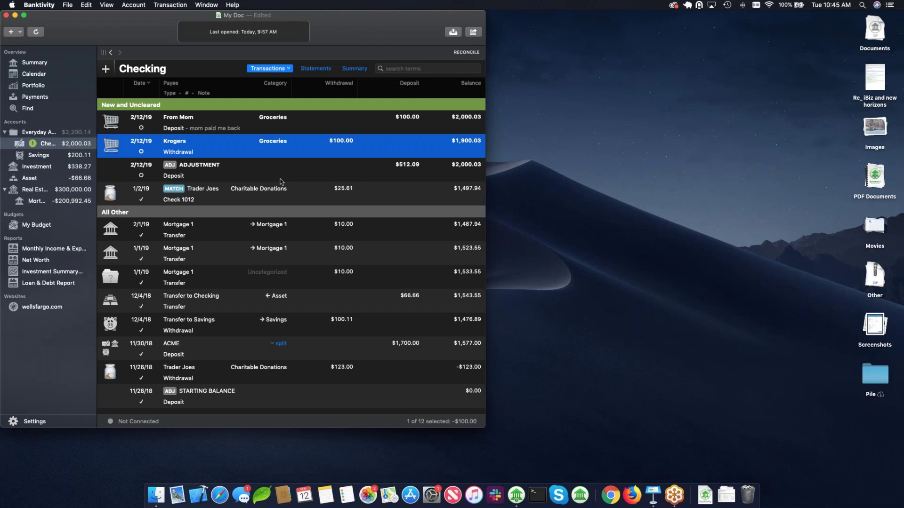
left_click(168, 4)
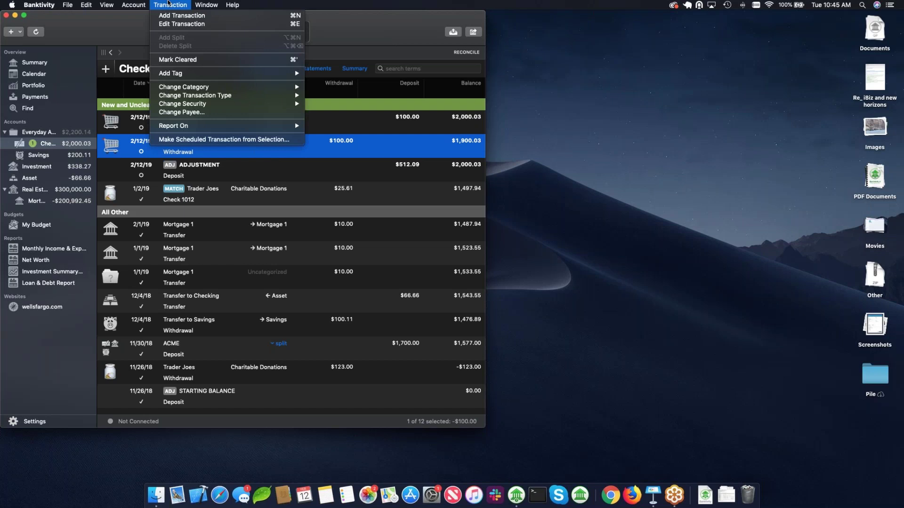
left_click(168, 2)
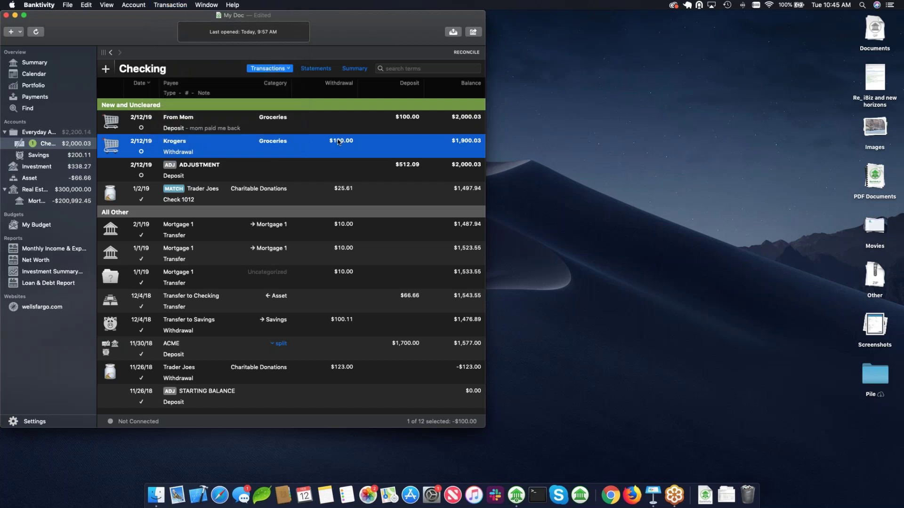
key("BackSpace")
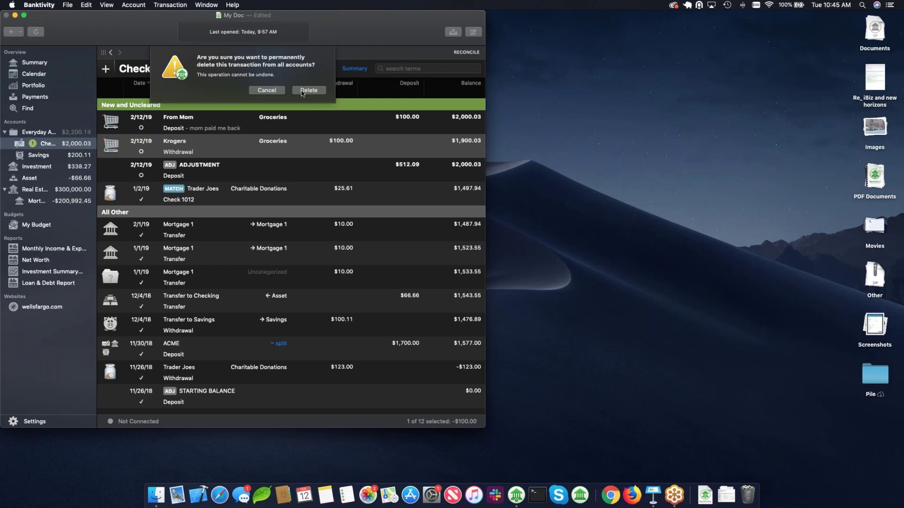
left_click(267, 91)
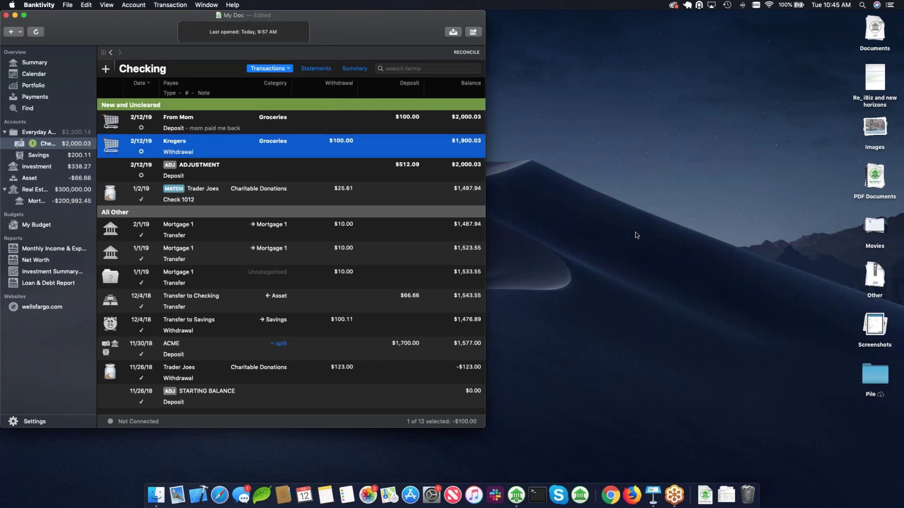
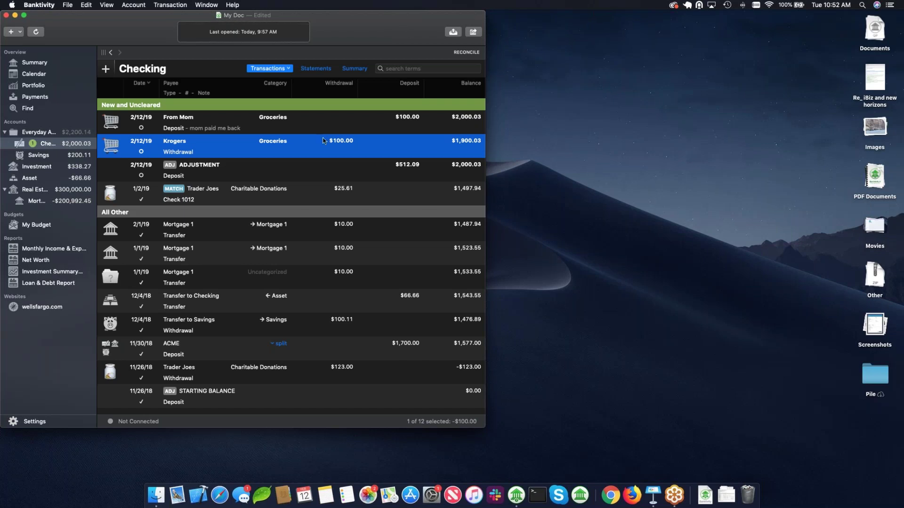
Step: Permanently delete the From Mom deposit from the Checking register
left_click(319, 127)
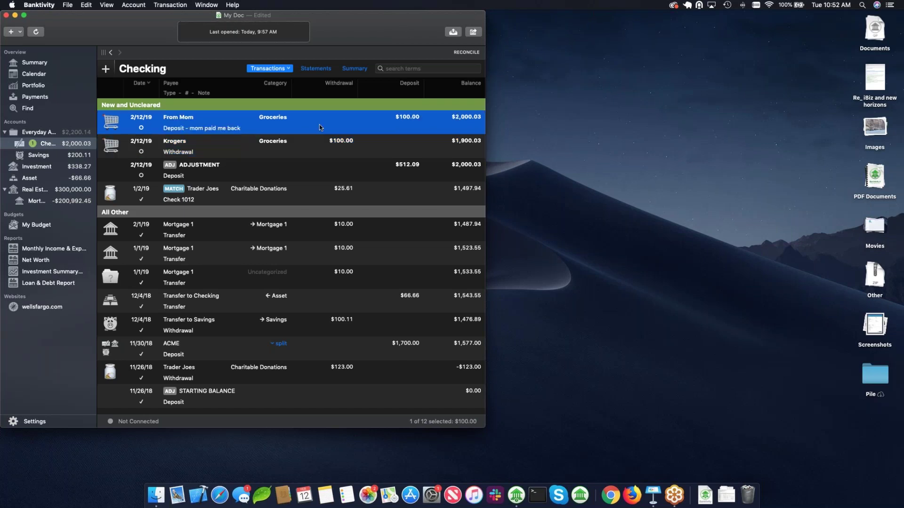
key("super+BackSpace")
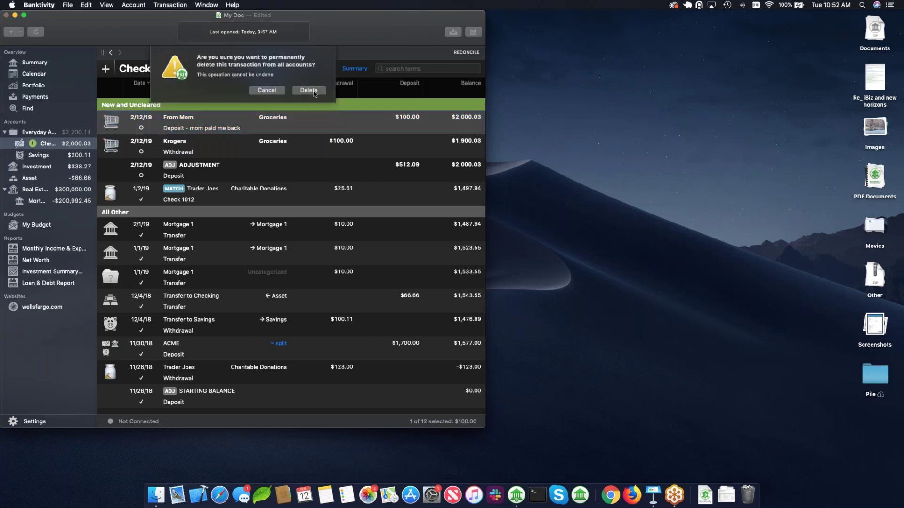
left_click(309, 79)
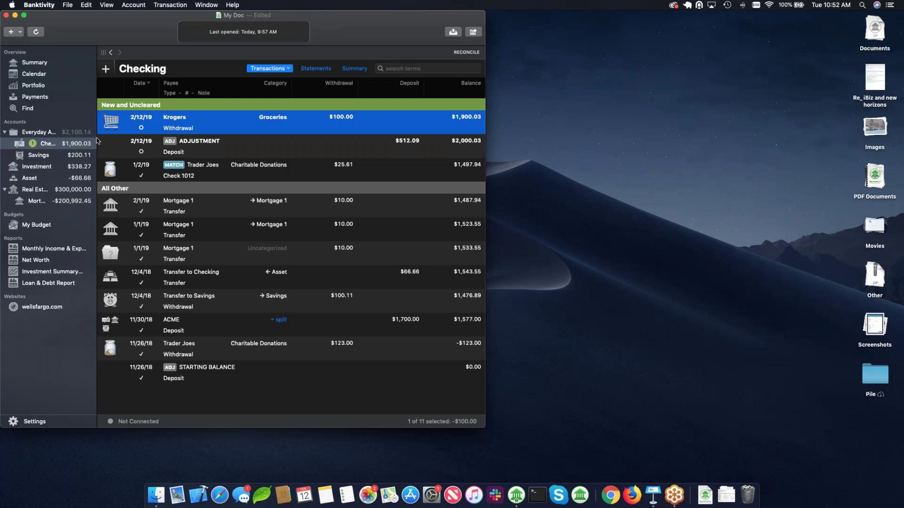
Step: Widen the sidebar to fit the full account names, and open the Krogers withdrawal for editing and save it as is
left_click_drag(98, 141, 128, 136)
double_click(231, 127)
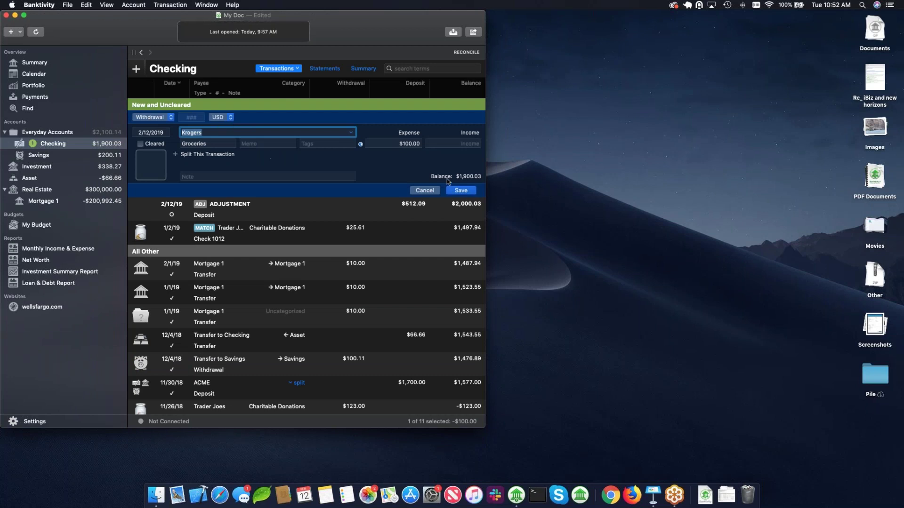
left_click(463, 189)
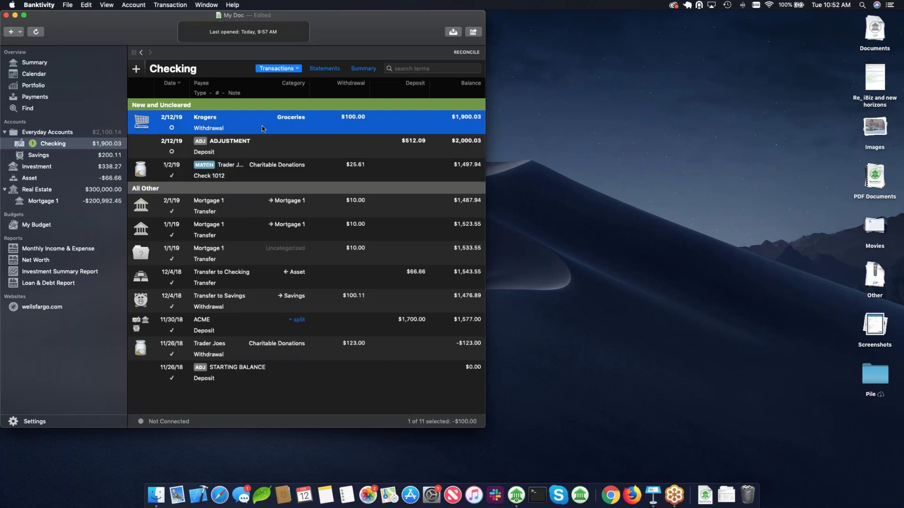
Step: Record a $100 deposit in Checking with payee From Mom and category Groceries, and open the Savings register
left_click(137, 69)
left_click(158, 117)
left_click(162, 111)
left_click(188, 132)
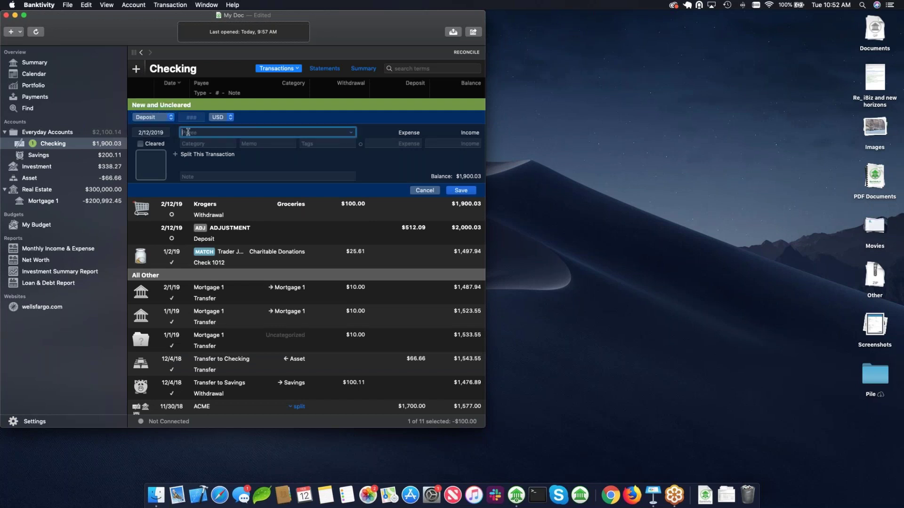
type("From Mom")
left_click(201, 142)
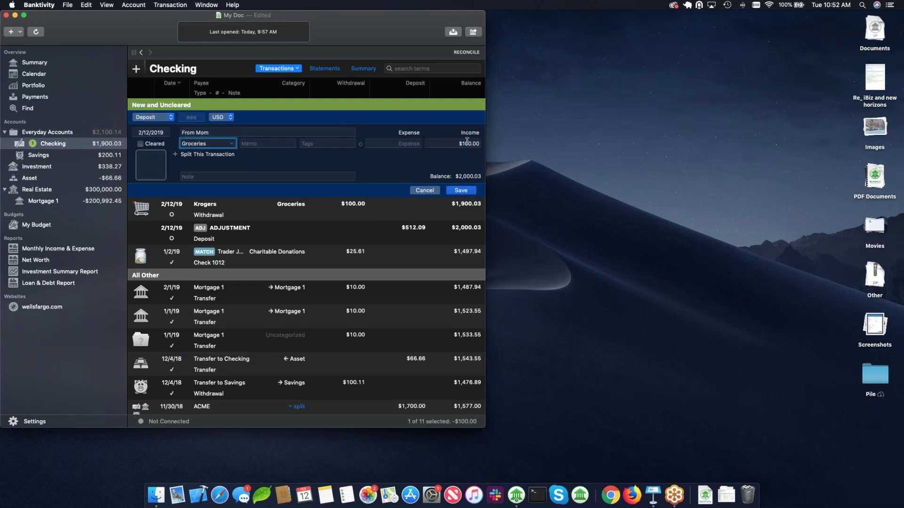
left_click(461, 190)
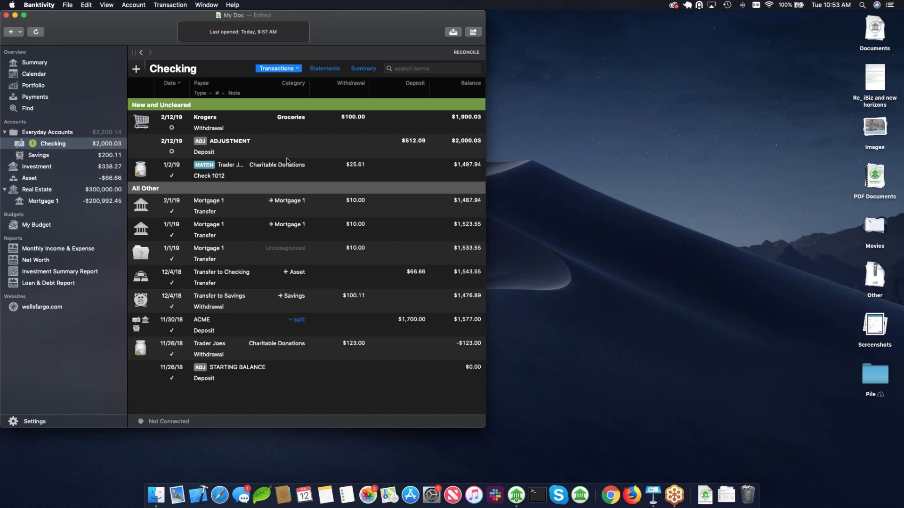
left_click(103, 151)
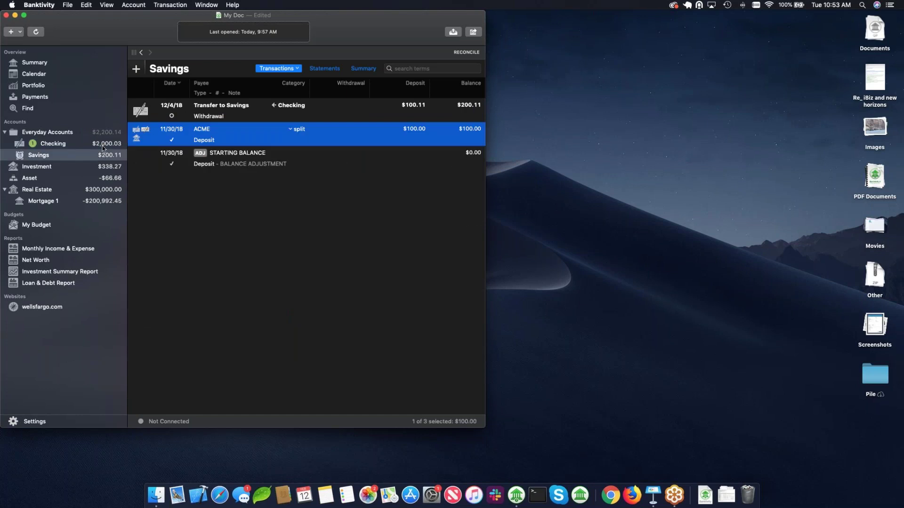
Step: Open the Checking register and review the overall account summary
left_click(103, 147)
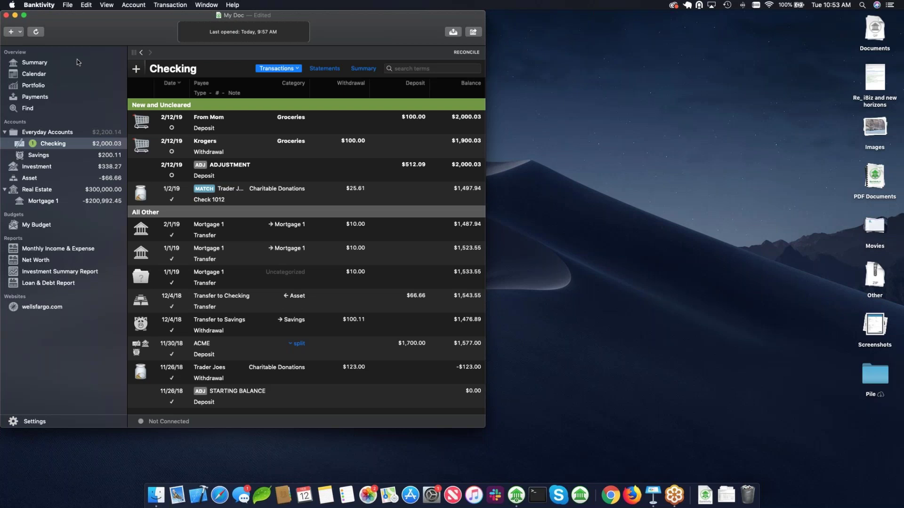
left_click(34, 64)
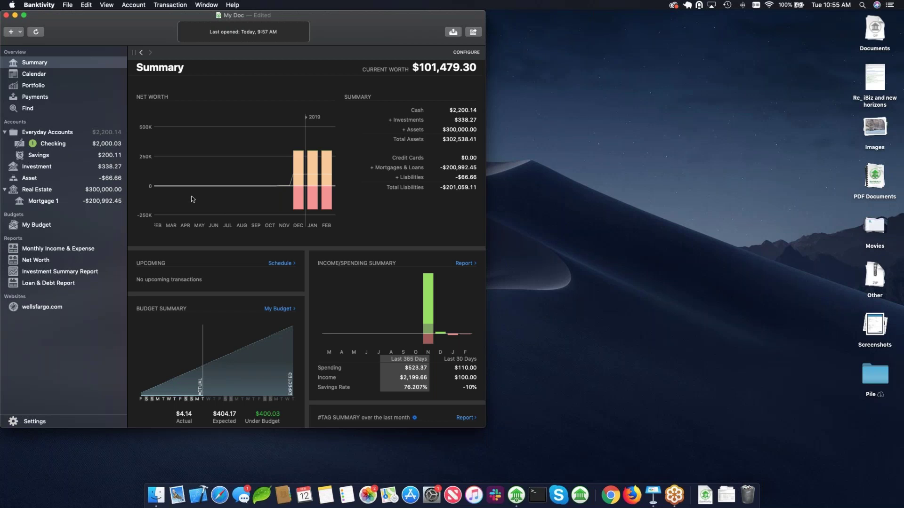
Step: Move the From Mom deposit by cutting it from the Checking register and pasting it into Savings
left_click(108, 146)
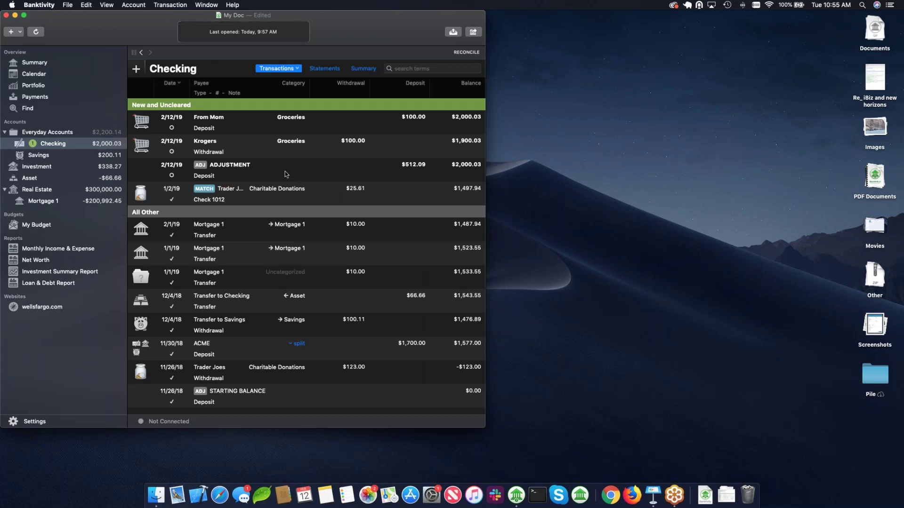
left_click(304, 132)
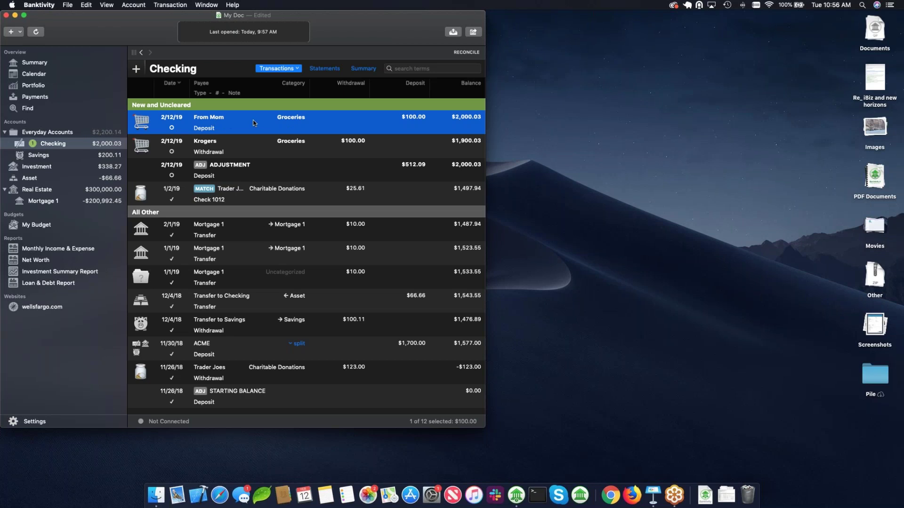
left_click(87, 4)
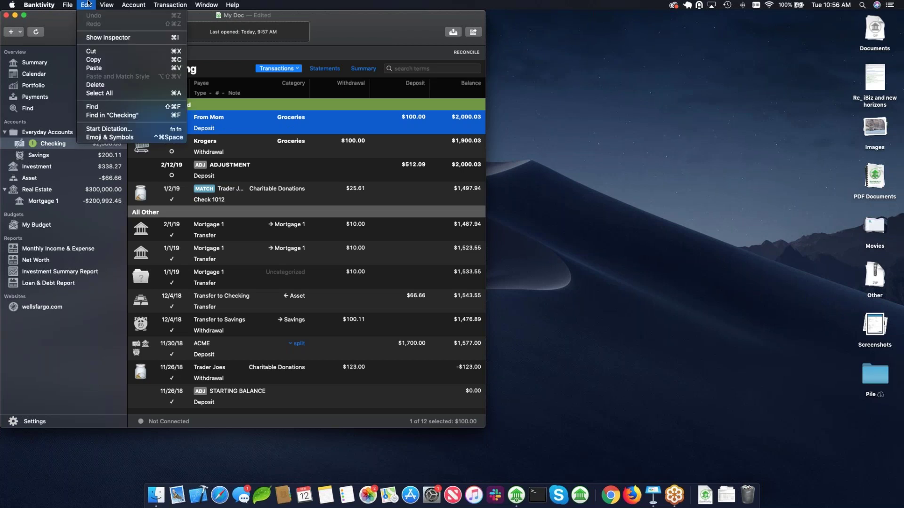
left_click(94, 52)
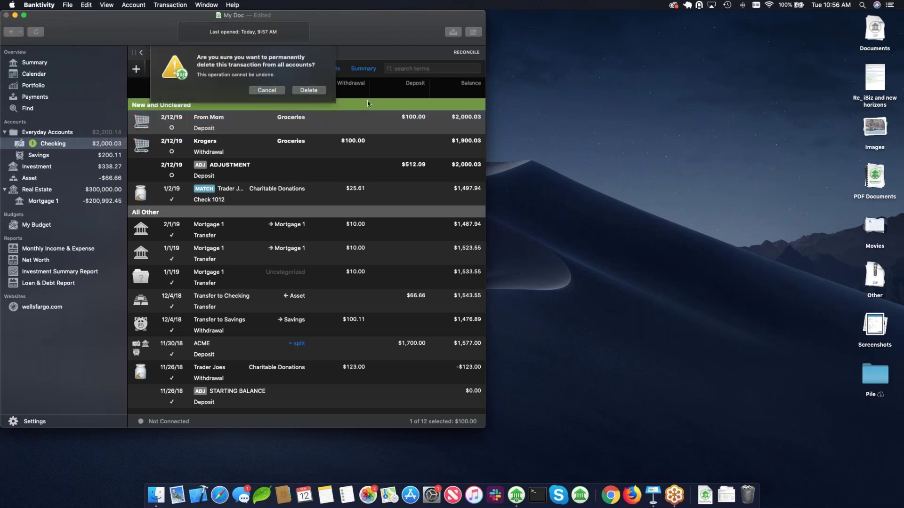
left_click(309, 90)
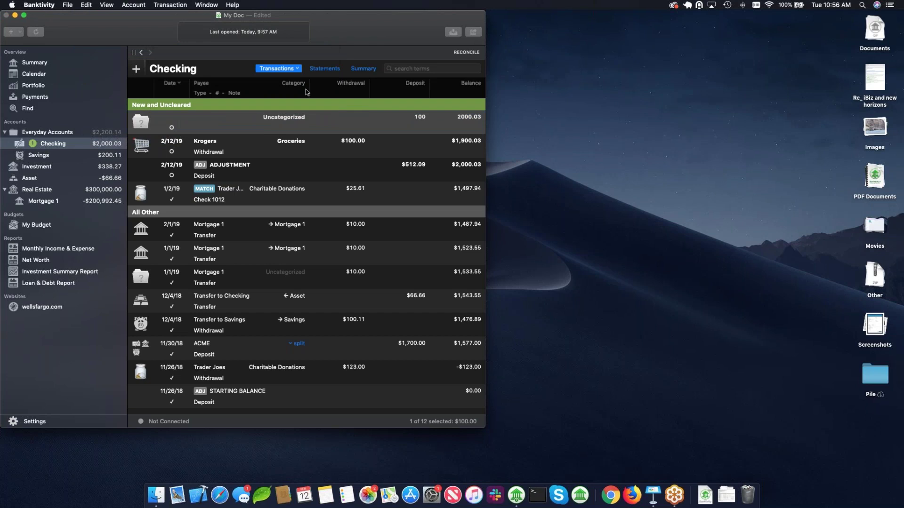
left_click(39, 157)
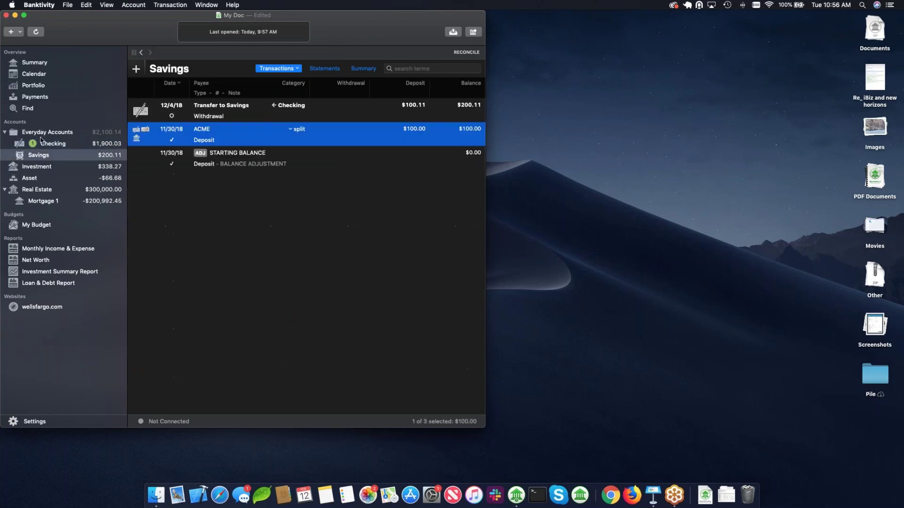
left_click(85, 5)
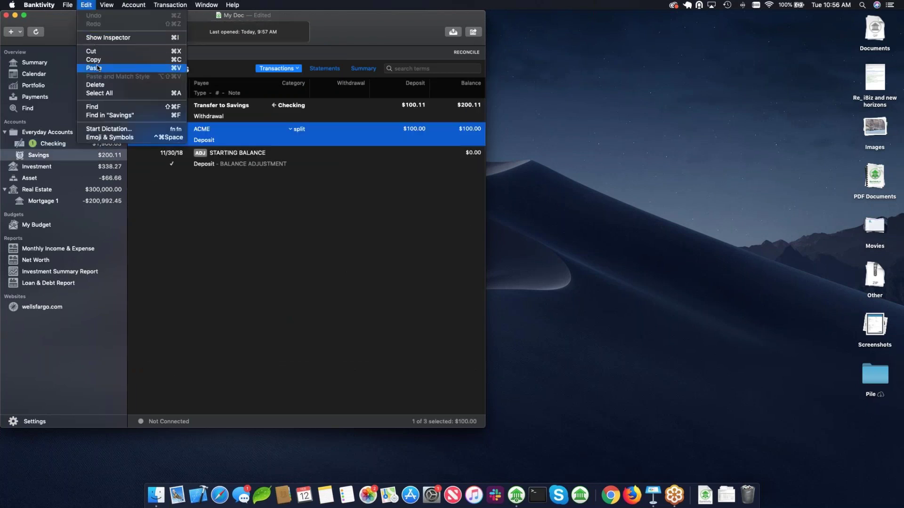
left_click(98, 67)
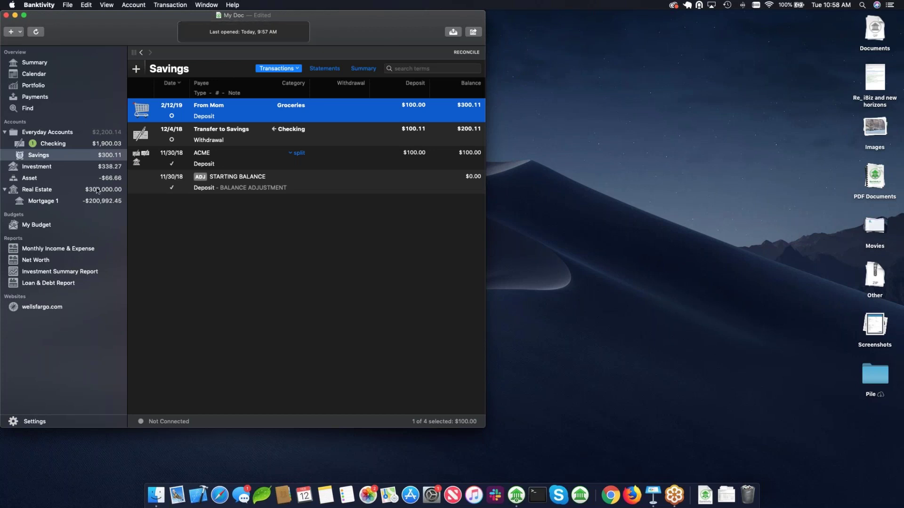
Step: Begin adding a Bank of America account, examine the available connection methods, and cancel the setup
left_click(68, 5)
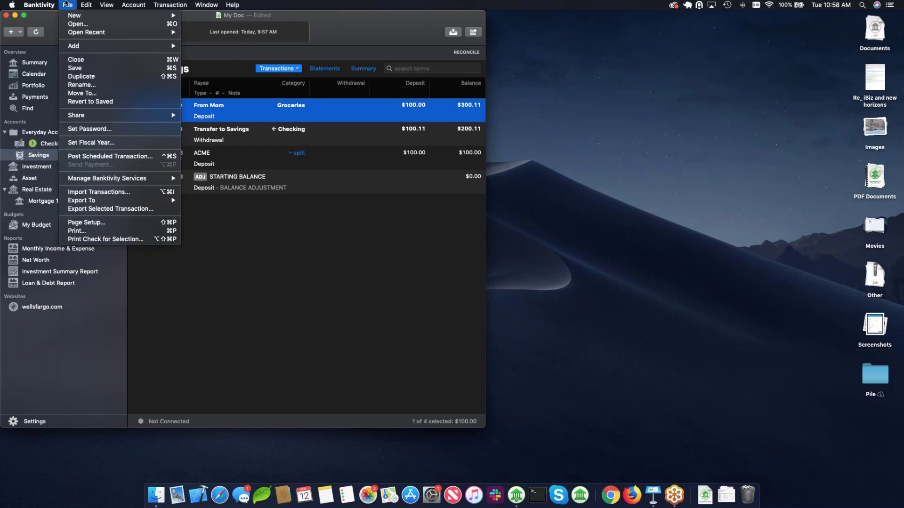
left_click(11, 33)
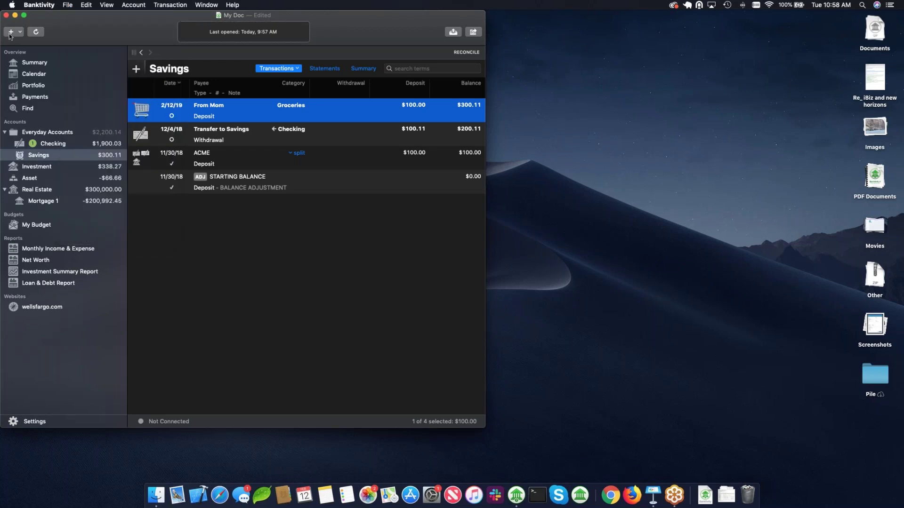
left_click(11, 33)
left_click(29, 43)
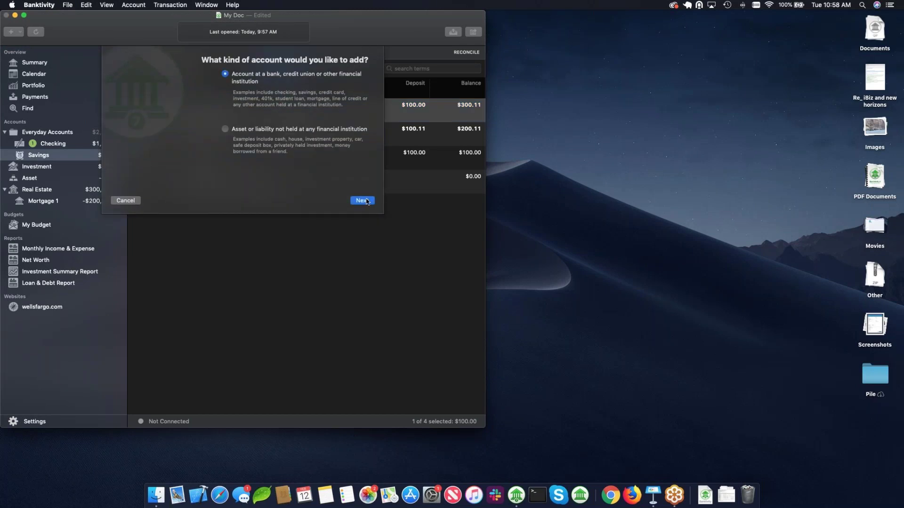
left_click(365, 201)
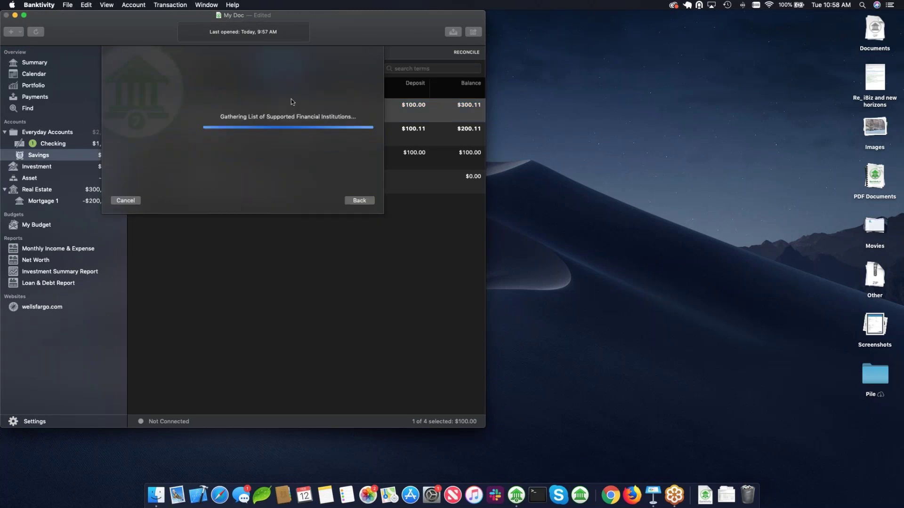
type("Bank of America")
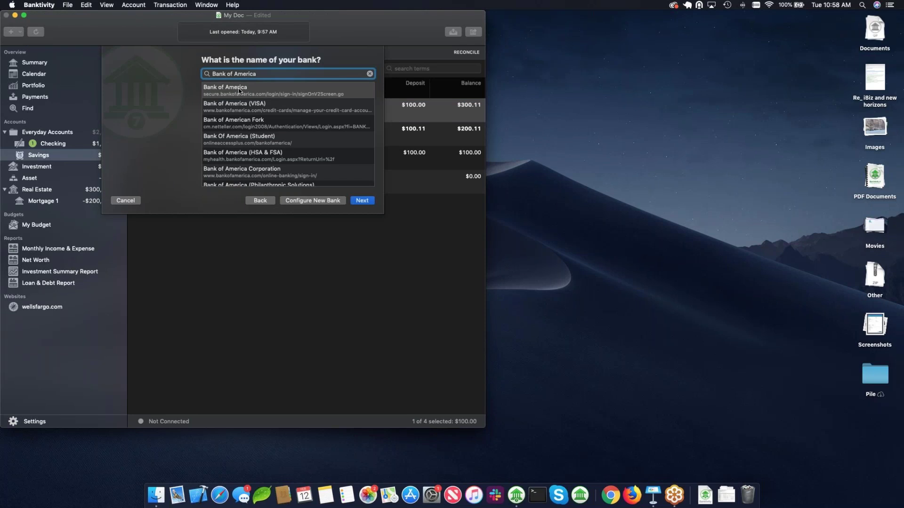
left_click(361, 201)
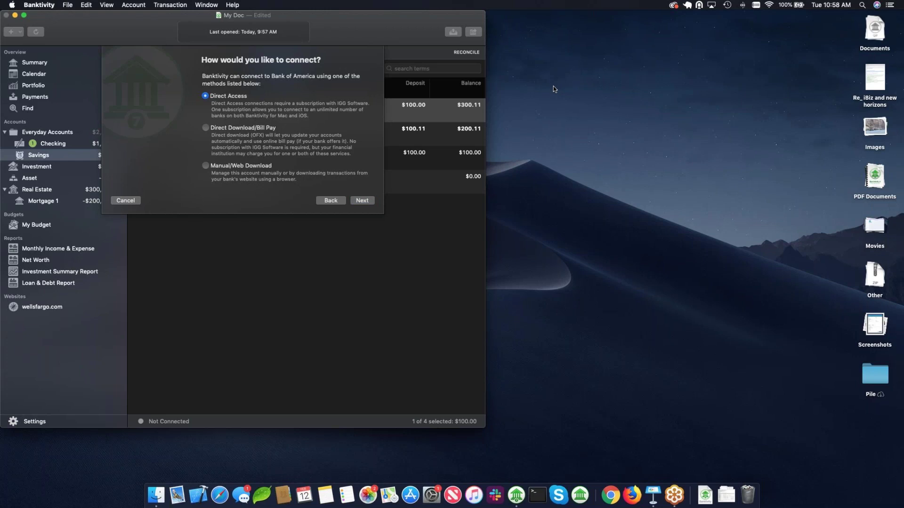
left_click(125, 201)
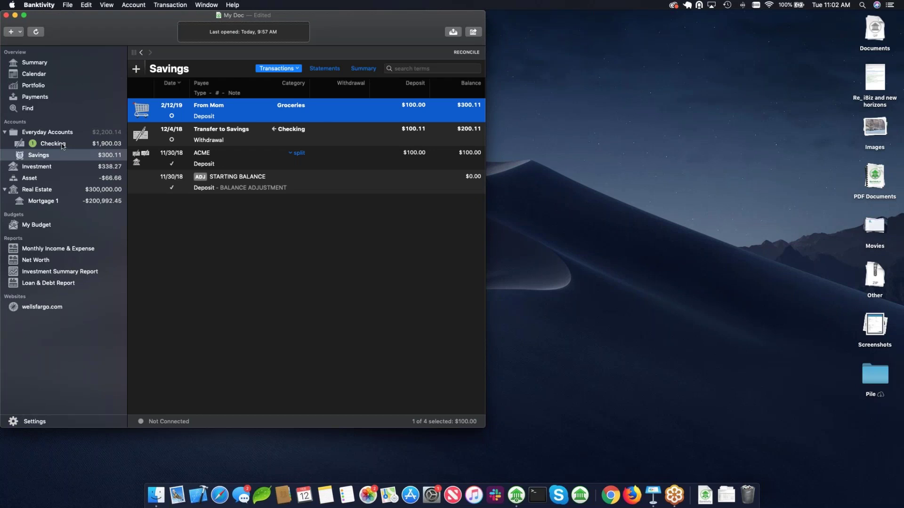
Step: Record a $200 withdrawal in Checking dated 3/1/19 with payee ATT and category Utilities
left_click(62, 145)
left_click(136, 68)
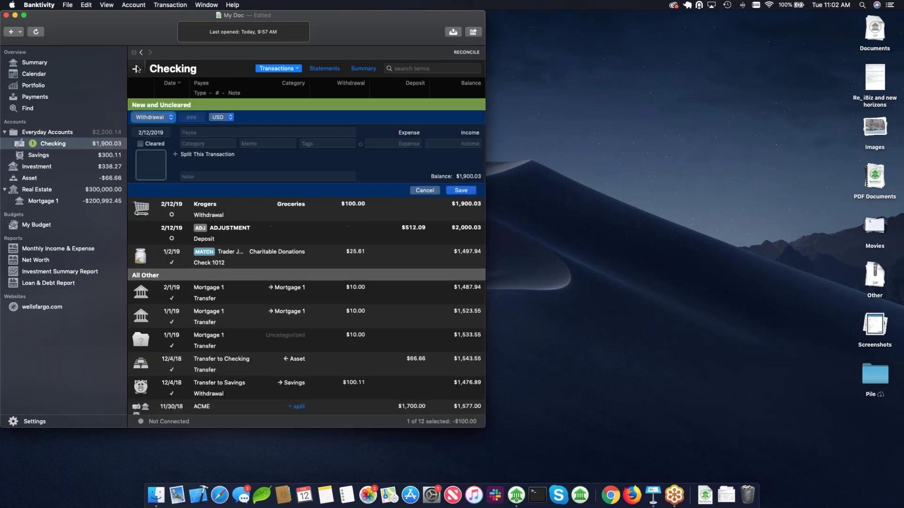
key("Tab")
key("Tab")
key("Tab")
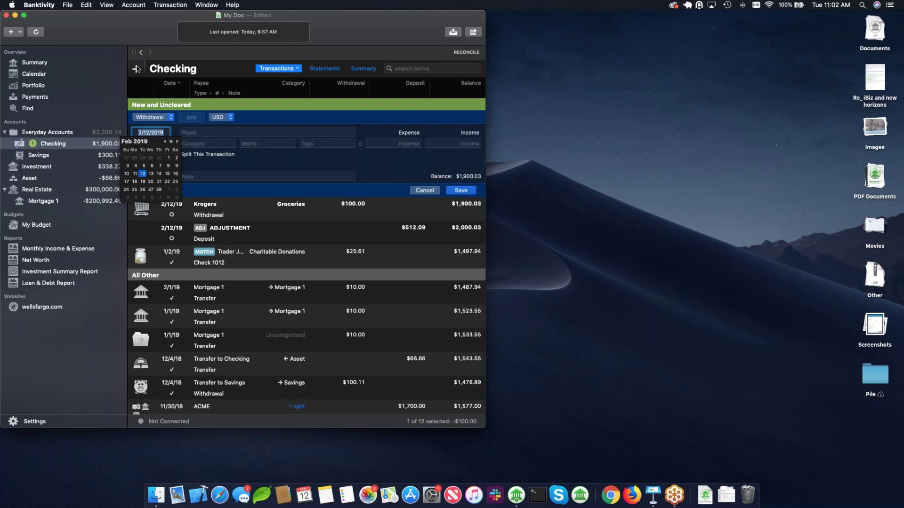
type("3/1/19")
key("Tab")
type("ATT")
key("Tab")
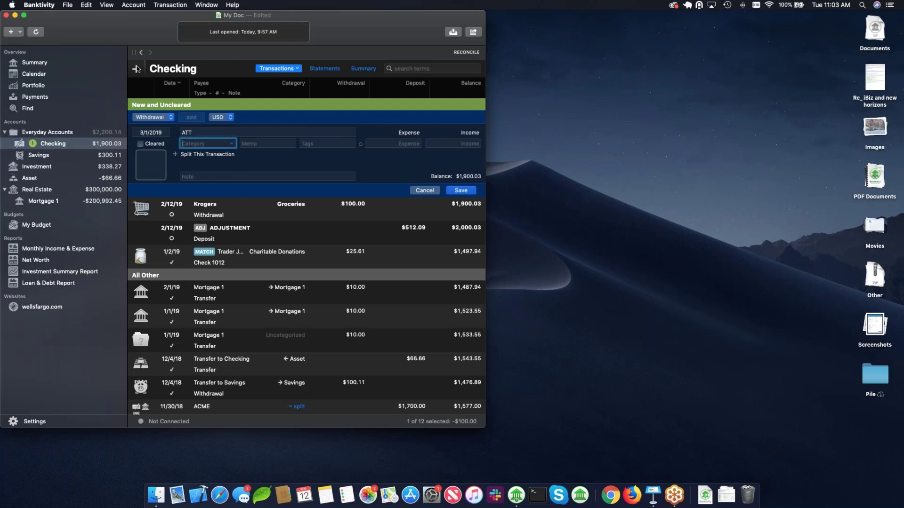
key("Tab")
key("Tab")
key("Tab")
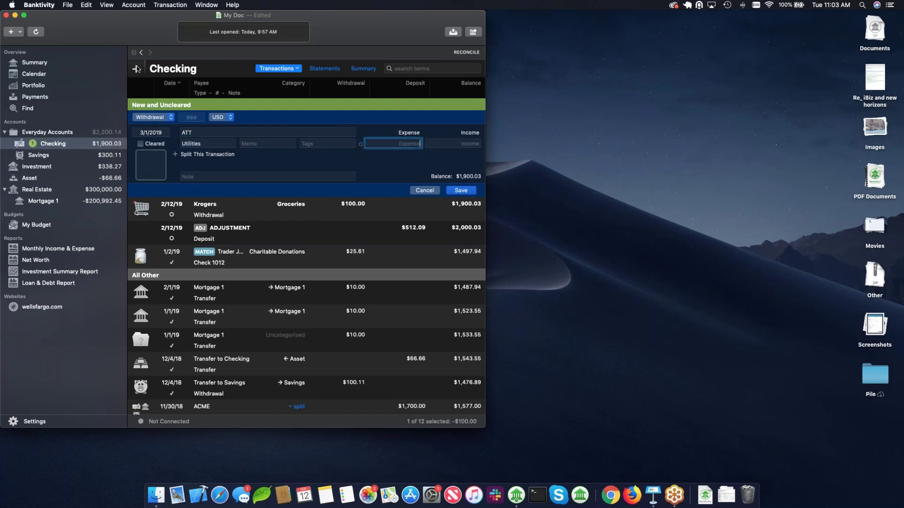
type("200")
key("Return")
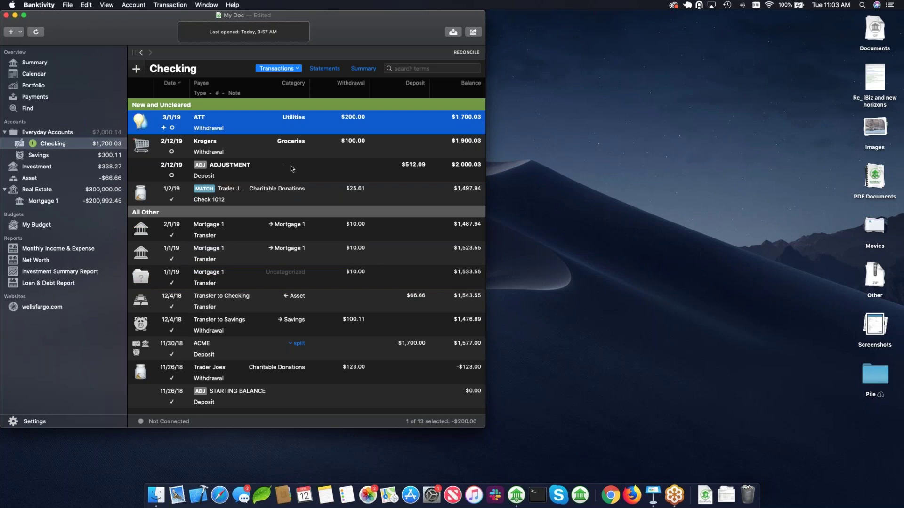
Step: View the Checking account's summary with its future transactions, and return to the transaction register
left_click(365, 69)
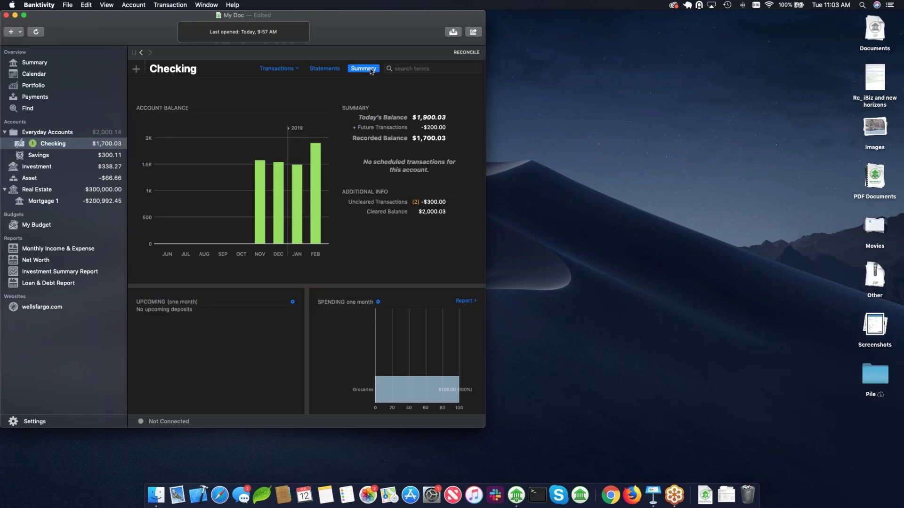
left_click(276, 68)
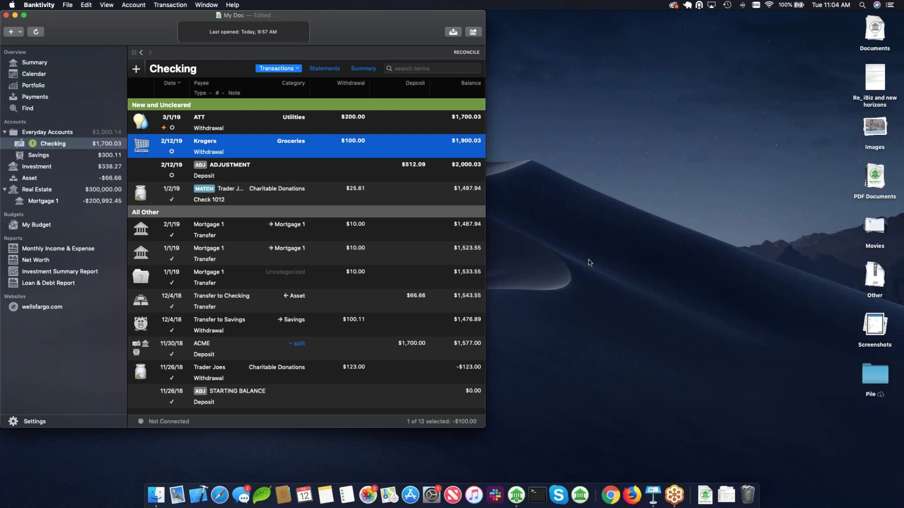
mouse_move(404, 34)
left_mouse_down()
mouse_move(420, 35)
mouse_move(409, 33)
left_mouse_up()
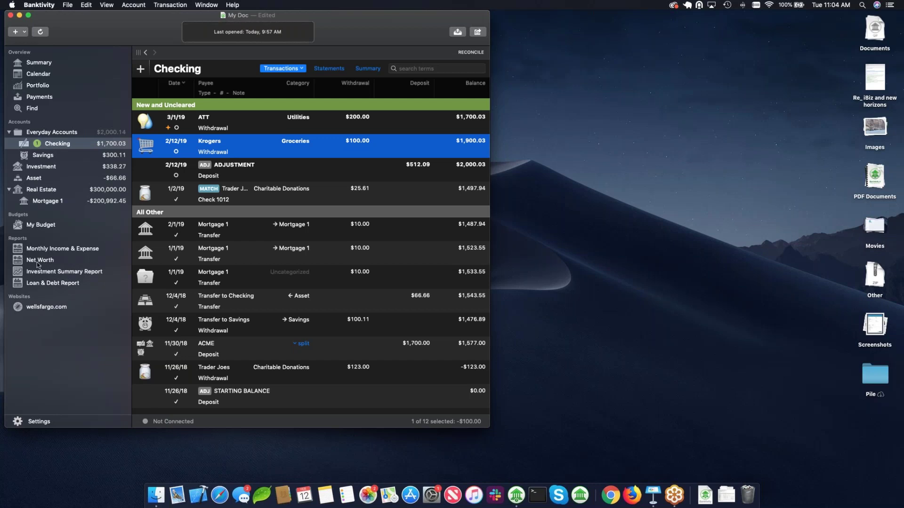
Step: Open My Budget, go through its editing assistant to the income setup choices, and cancel the editing
left_click(29, 225)
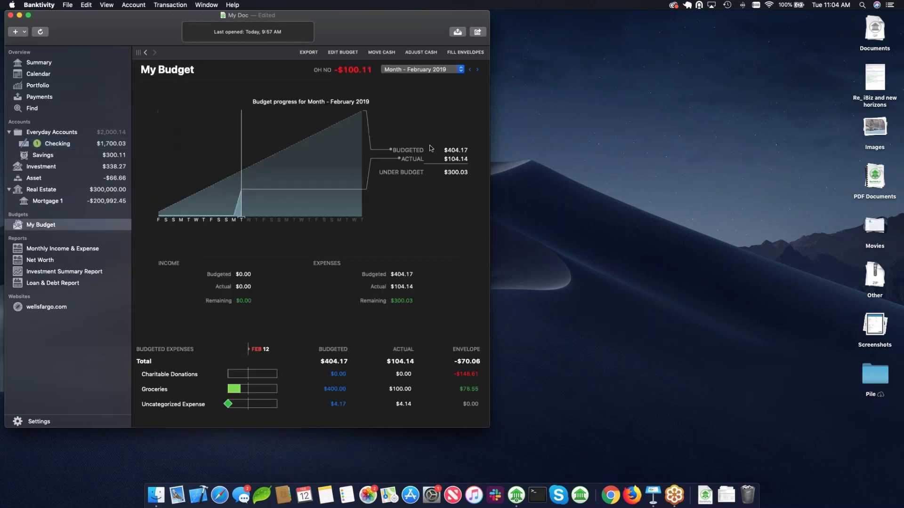
left_click(345, 52)
left_click(368, 200)
left_click(369, 201)
left_click(369, 201)
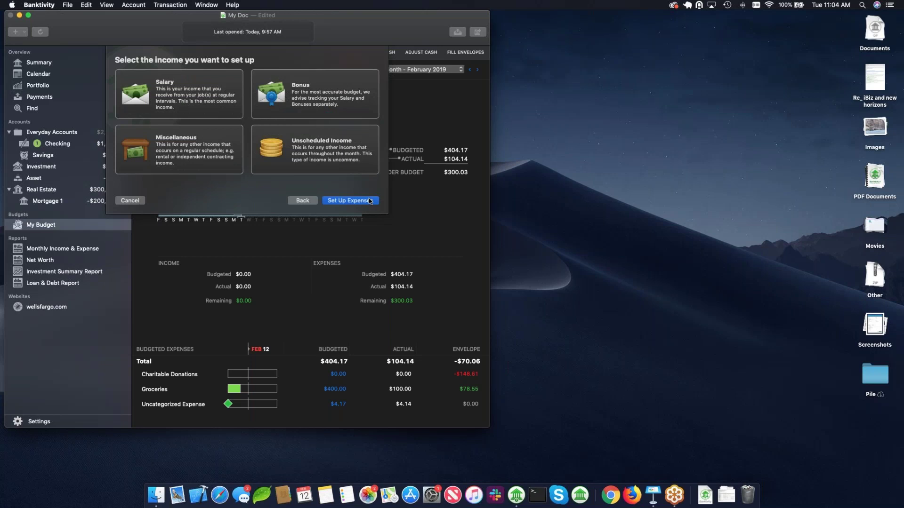
left_click(134, 201)
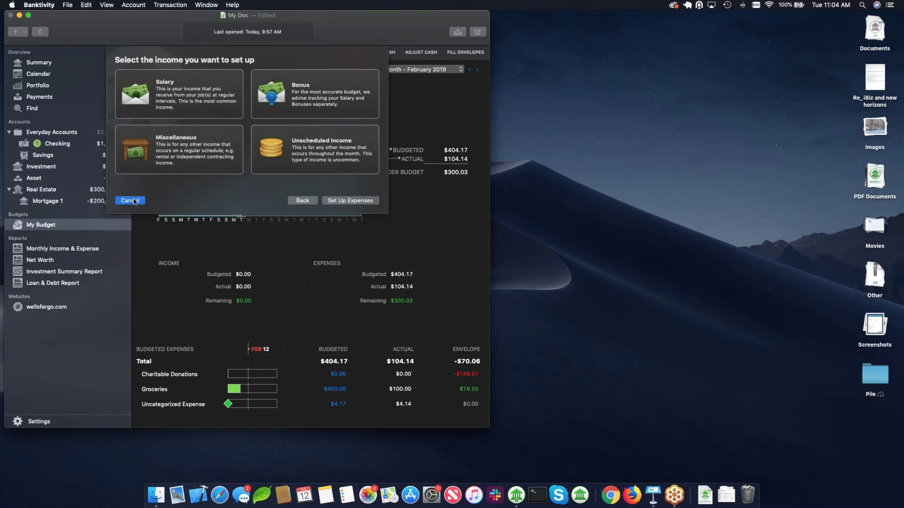
left_click(297, 90)
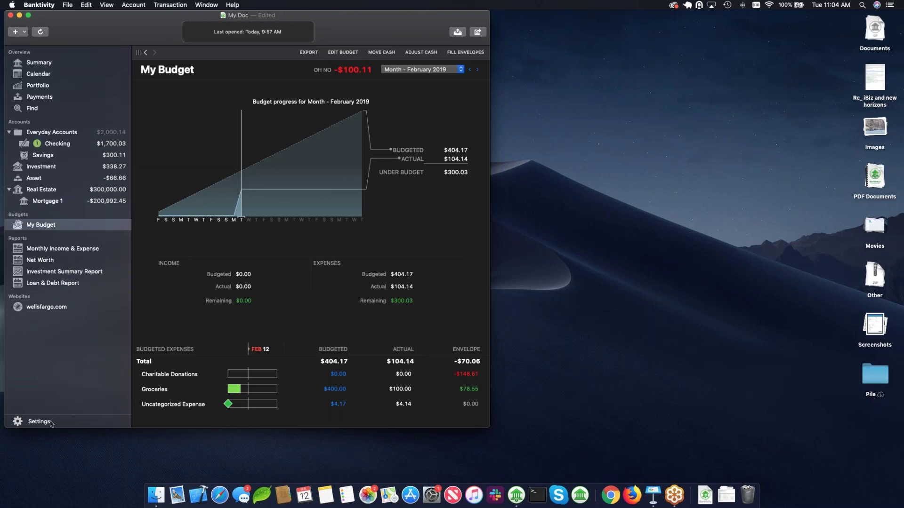
Step: Make a monthly scheduled bill from the $200 ATT withdrawal in Checking, starting 3/1/19 with category Utilities
left_click(37, 167)
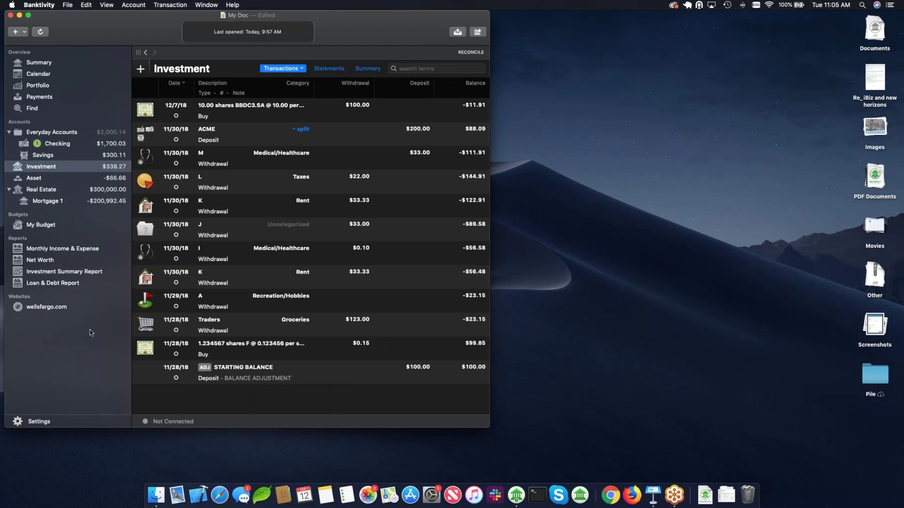
left_click(58, 143)
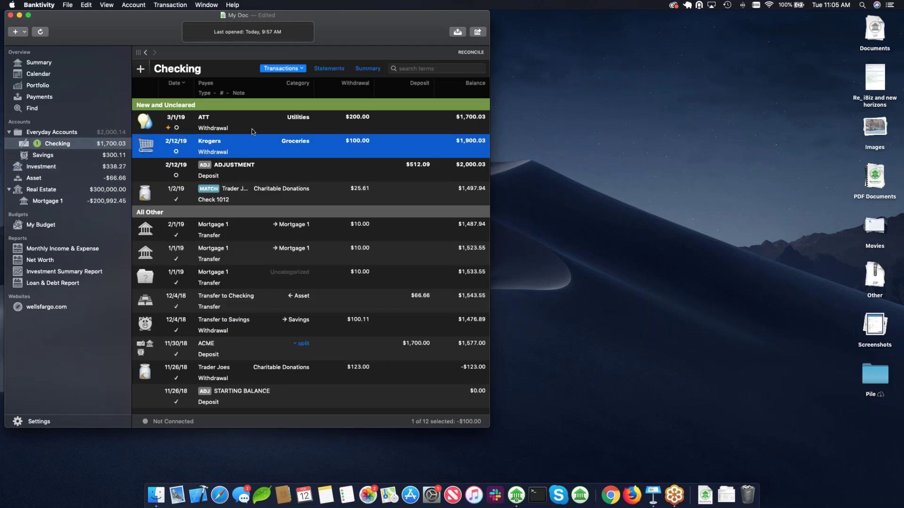
left_click(253, 130)
right_click(253, 130)
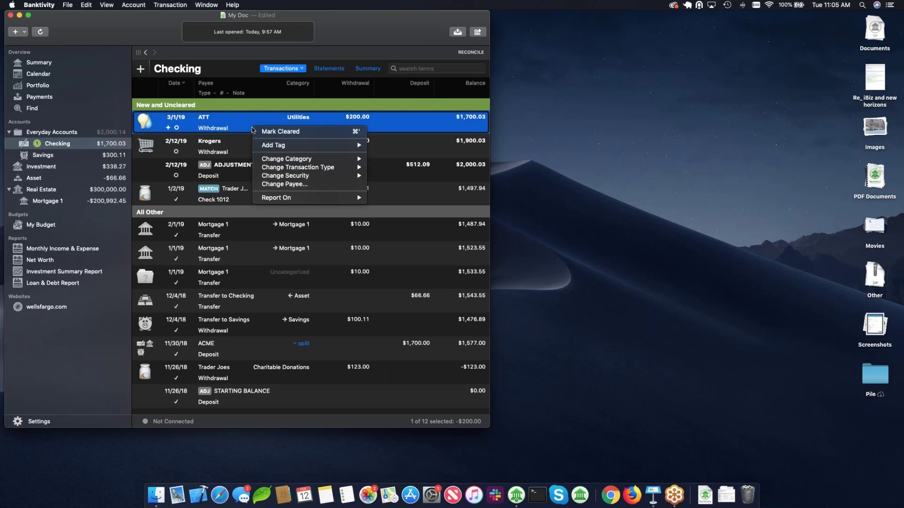
key("Escape")
left_click(162, 5)
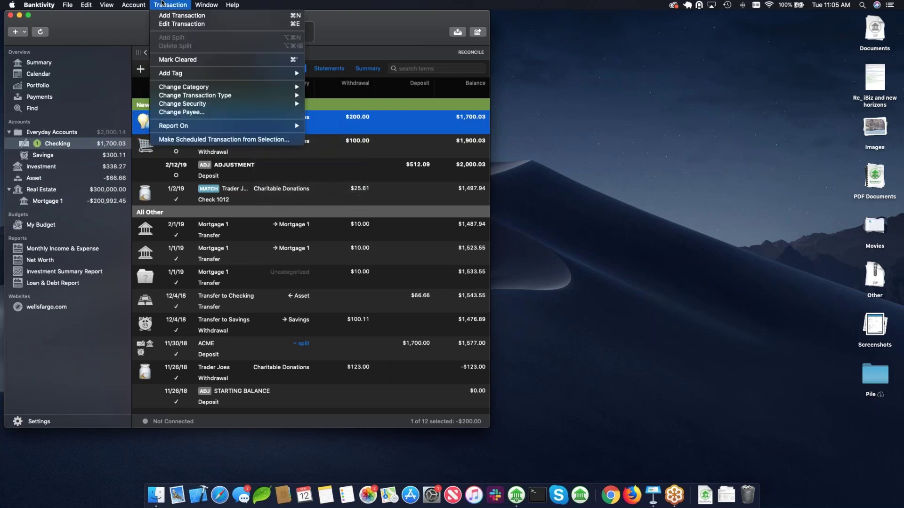
left_click(161, 5)
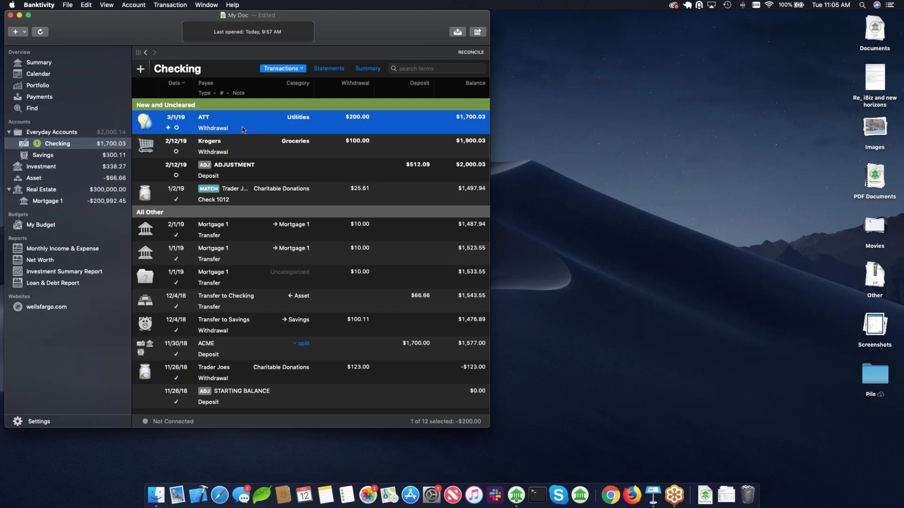
left_click(175, 5)
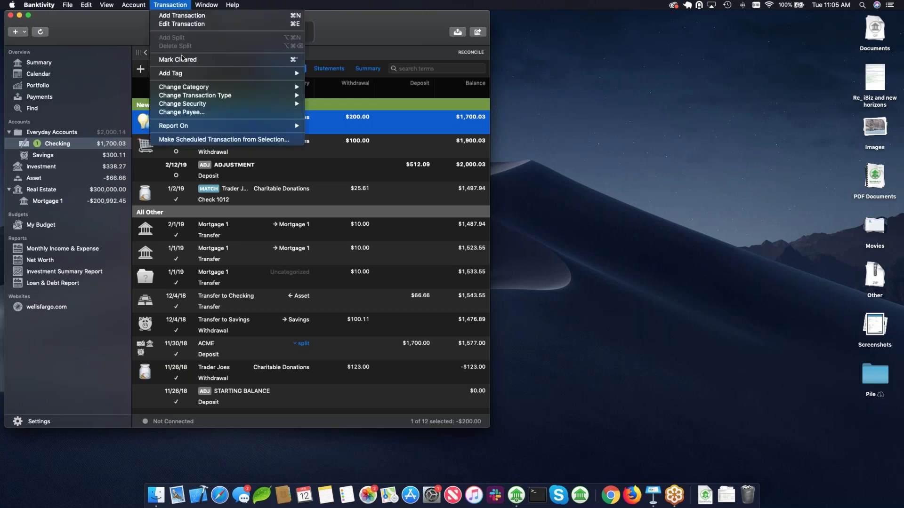
left_click(187, 140)
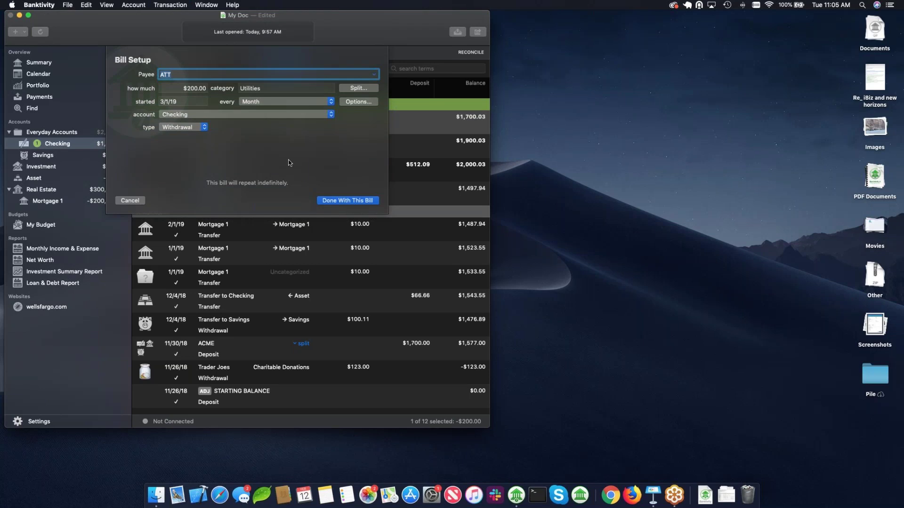
left_click(187, 100)
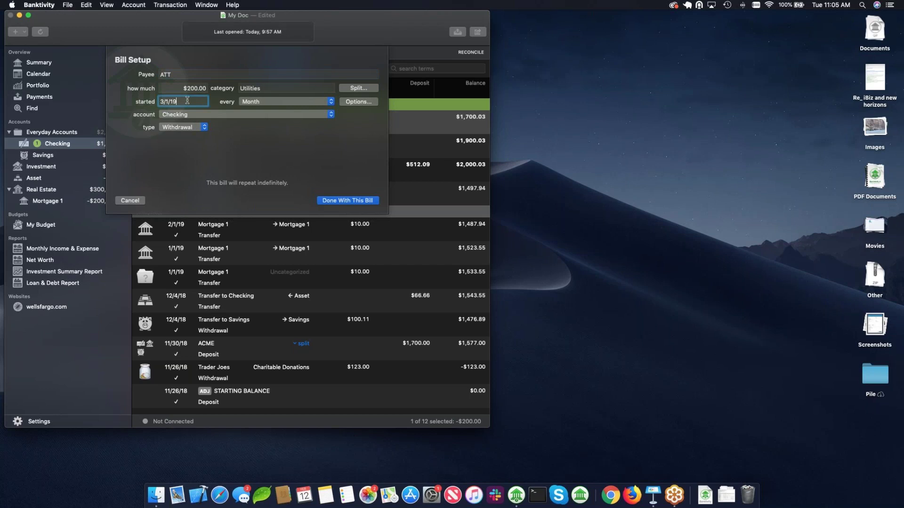
left_click(246, 102)
left_click(246, 101)
left_click(347, 198)
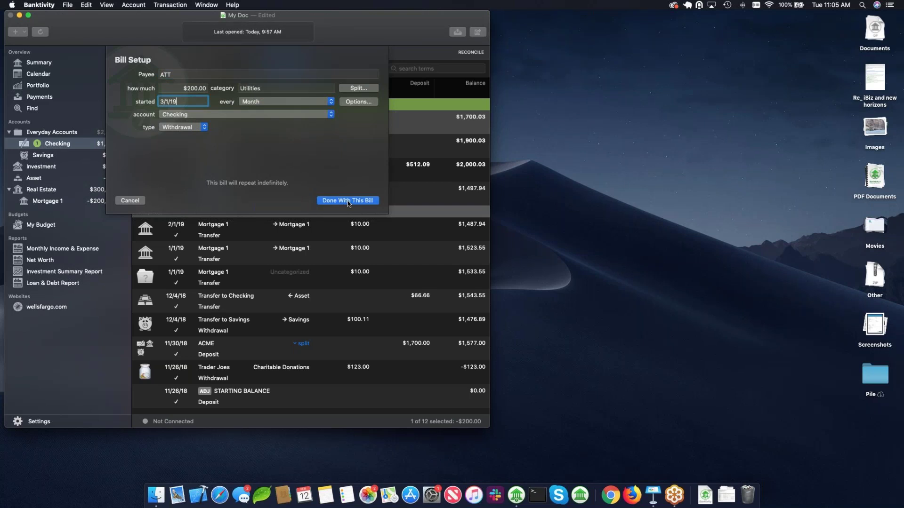
Step: Examine the scheduled transactions in Payees, Schedules & Rules, and view the upcoming scheduled transactions awaiting confirmation
left_click(46, 421)
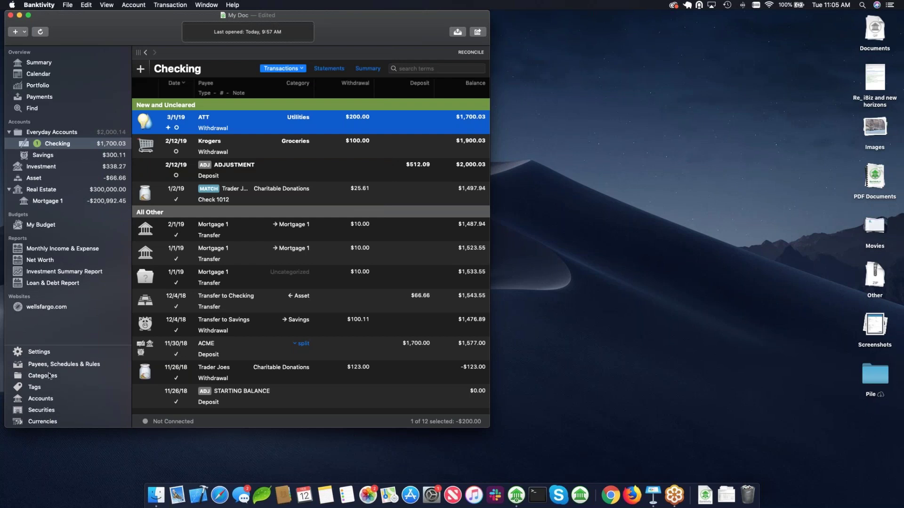
left_click(50, 365)
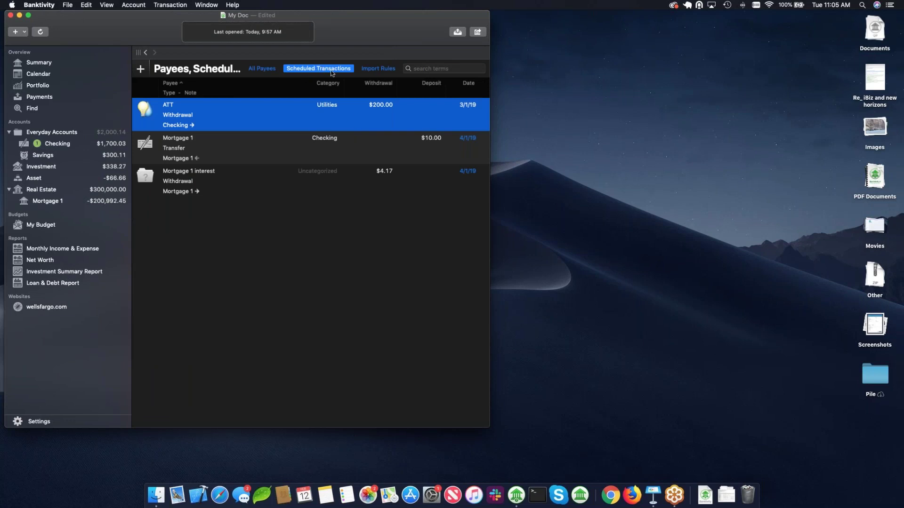
left_click(341, 148)
left_click(289, 119)
left_click(478, 32)
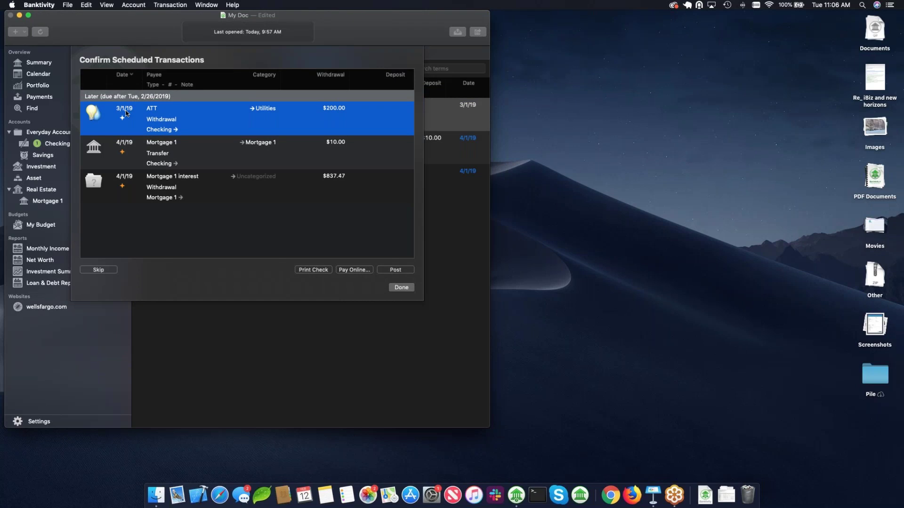
left_click(403, 288)
Step: Enlarge the window and examine the ATT entries in the February and March 2019 calendar, including one in its account register
left_click(38, 73)
left_click_drag(489, 426, 578, 430)
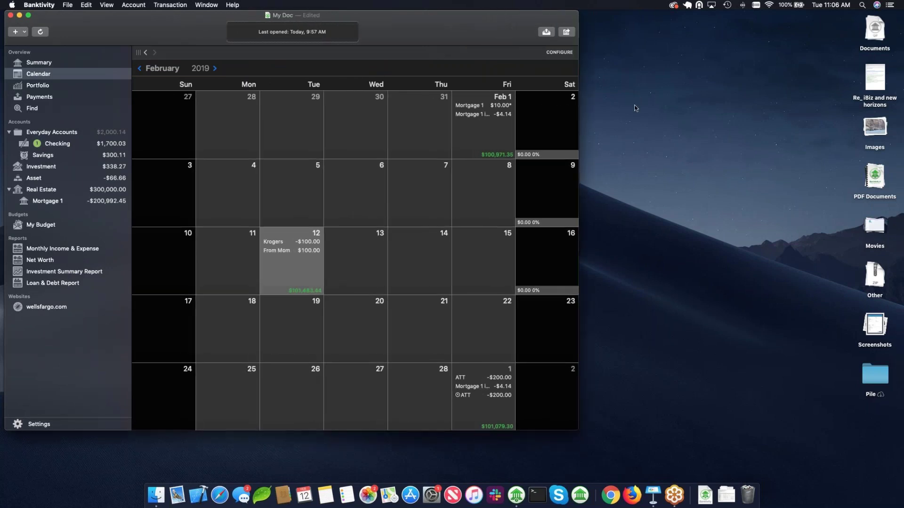
left_click(487, 379)
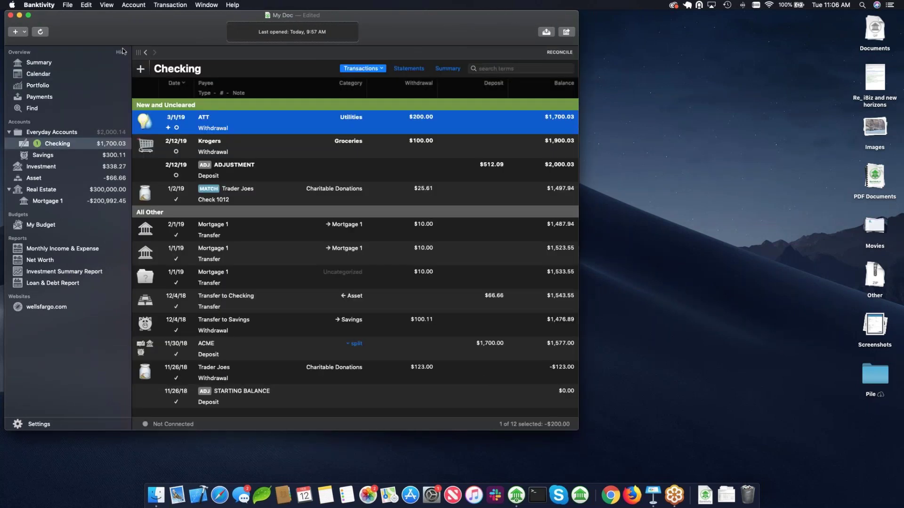
left_click(146, 52)
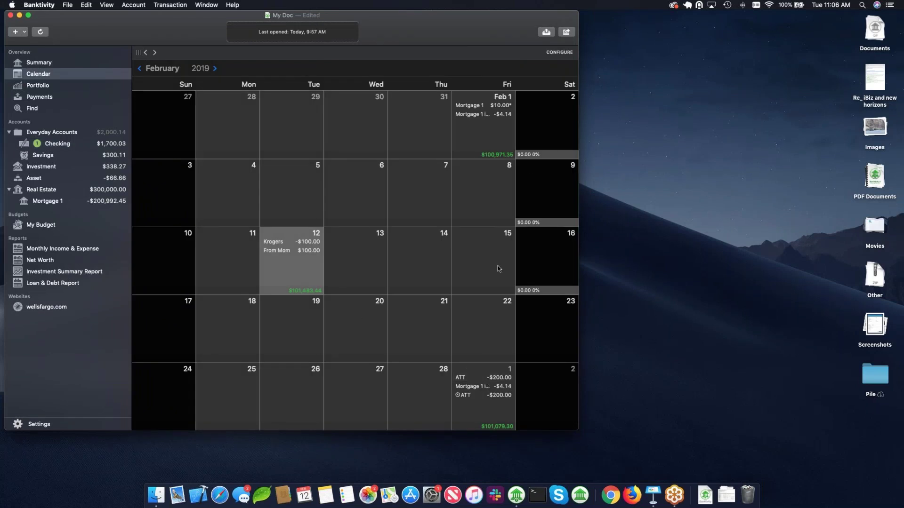
left_click(216, 68)
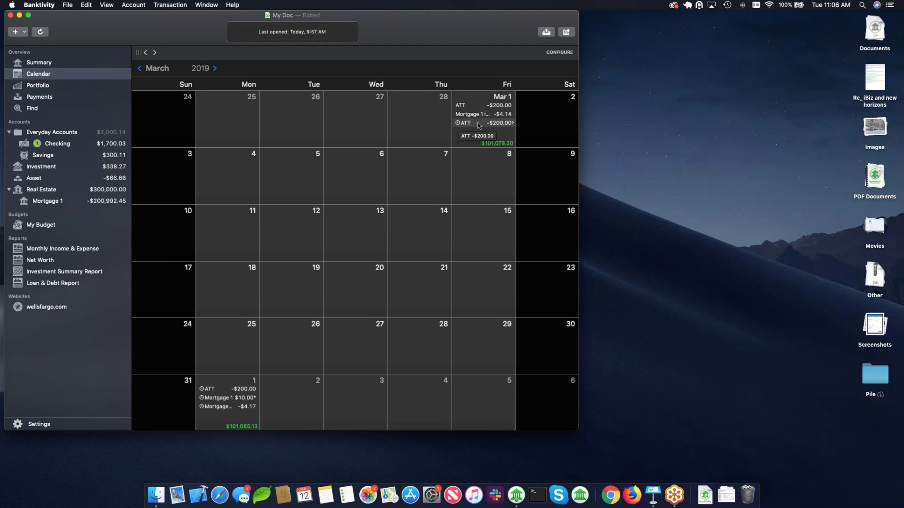
left_click(140, 70)
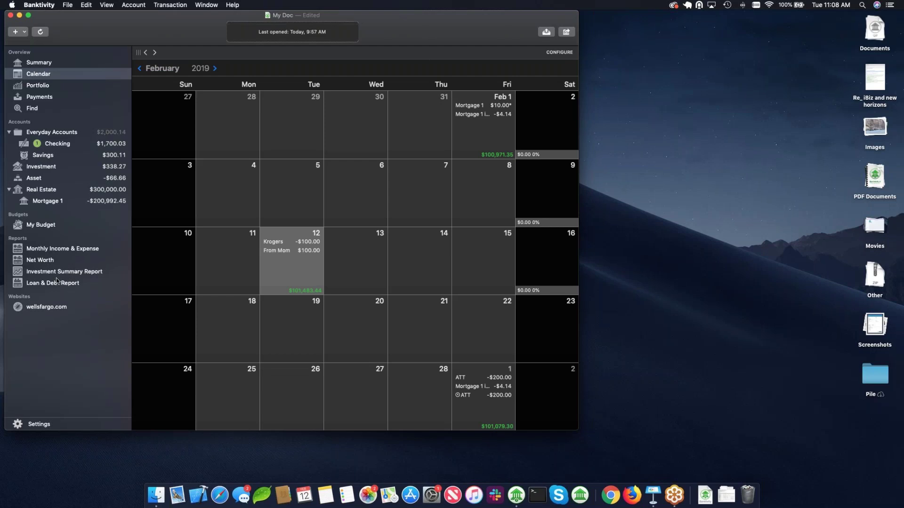
Step: Begin a new scheduled transaction of $12 in the Groceries category from Payees, Schedules & Rules, and cancel it
left_click(40, 424)
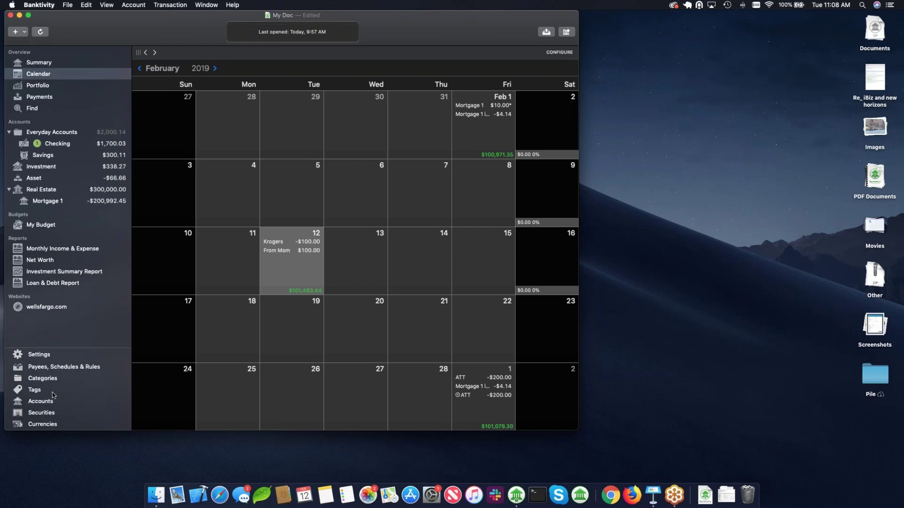
left_click(57, 368)
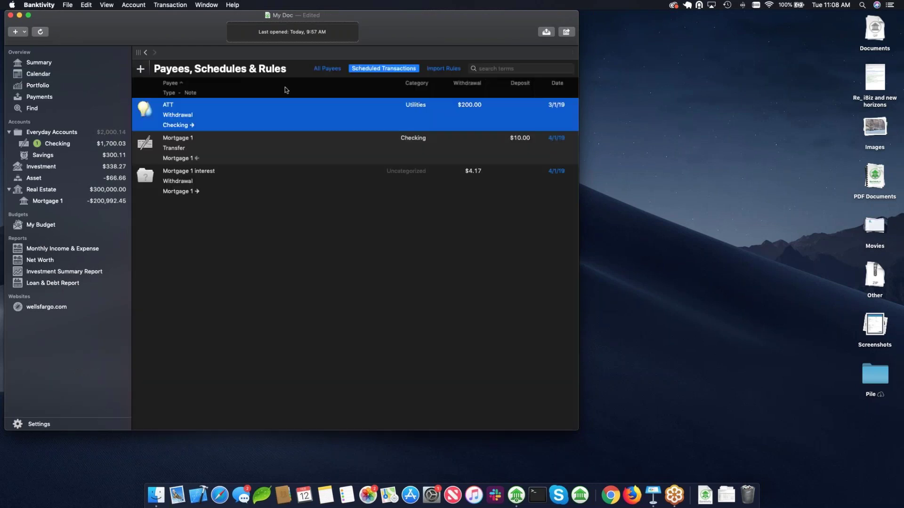
left_click(140, 68)
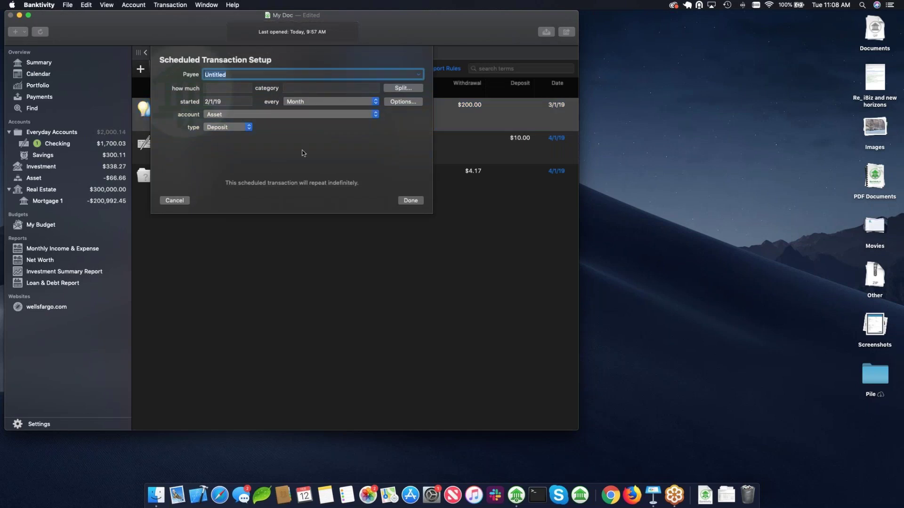
left_click(251, 88)
type("12")
left_click(288, 87)
type("Groceries")
left_click(225, 74)
left_click(222, 100)
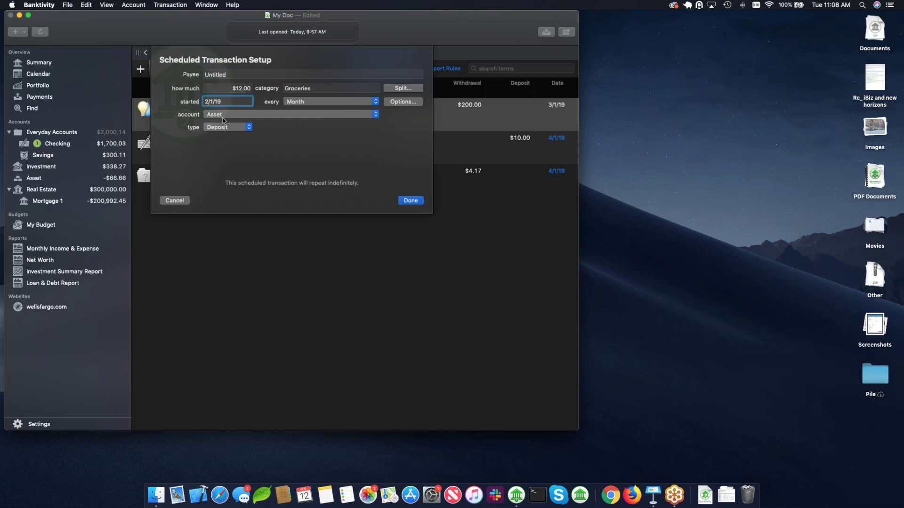
left_click(178, 204)
left_click(336, 92)
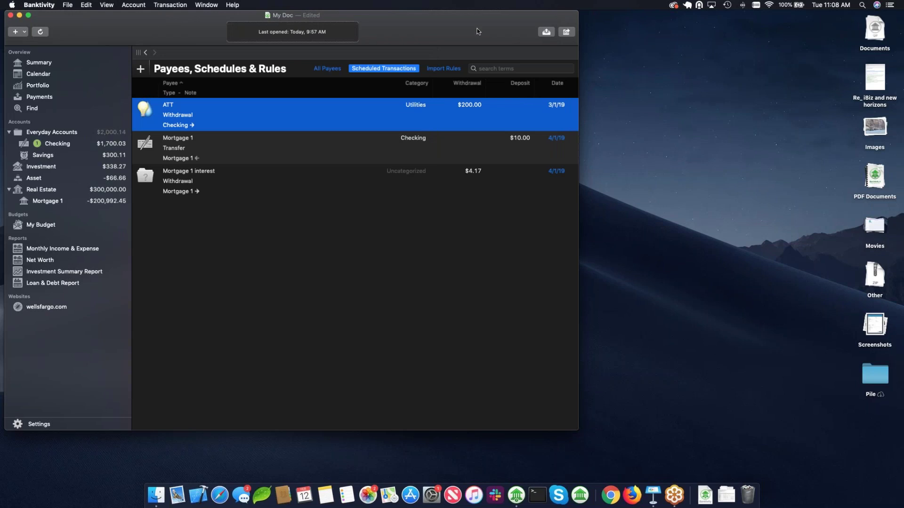
Step: From the Checking register, view the upcoming scheduled transactions with their posting and skipping options, and close the list
left_click(58, 144)
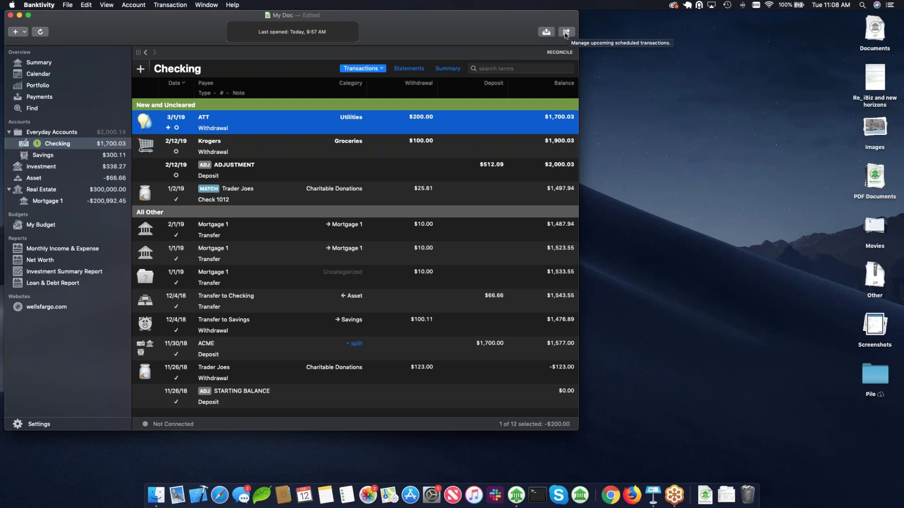
left_click(565, 33)
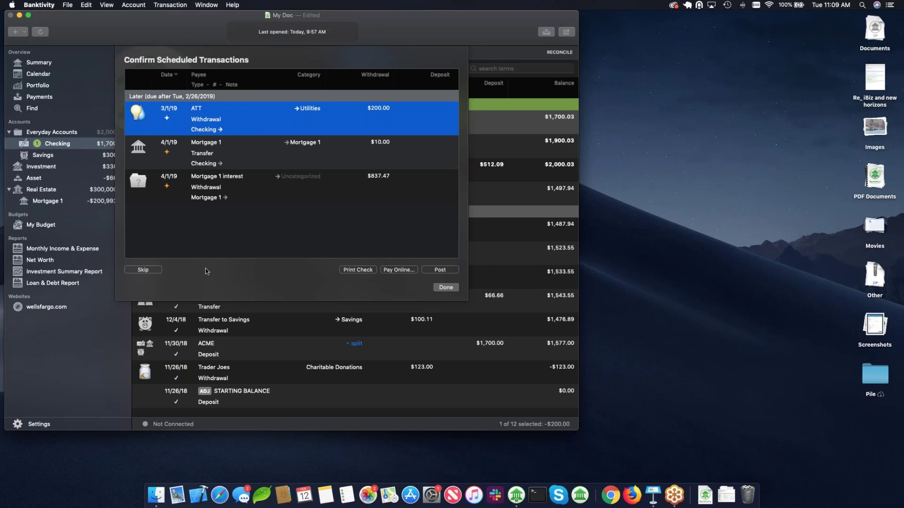
left_click(456, 290)
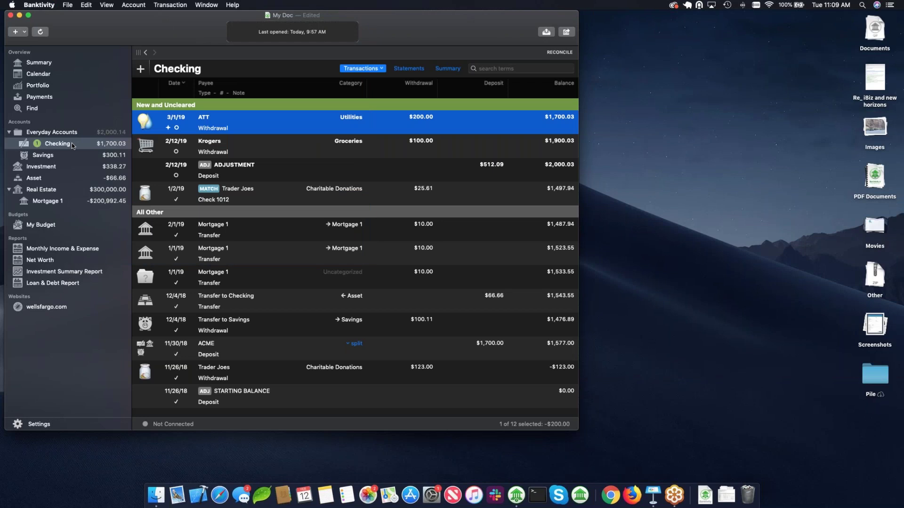
Step: Open the check printing configuration for the Checking account and allow access to contacts
left_click(135, 5)
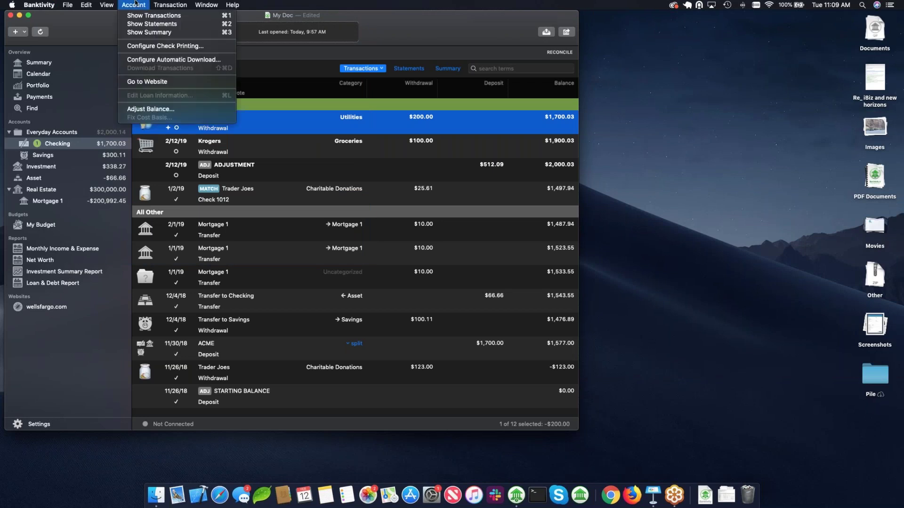
left_click(151, 46)
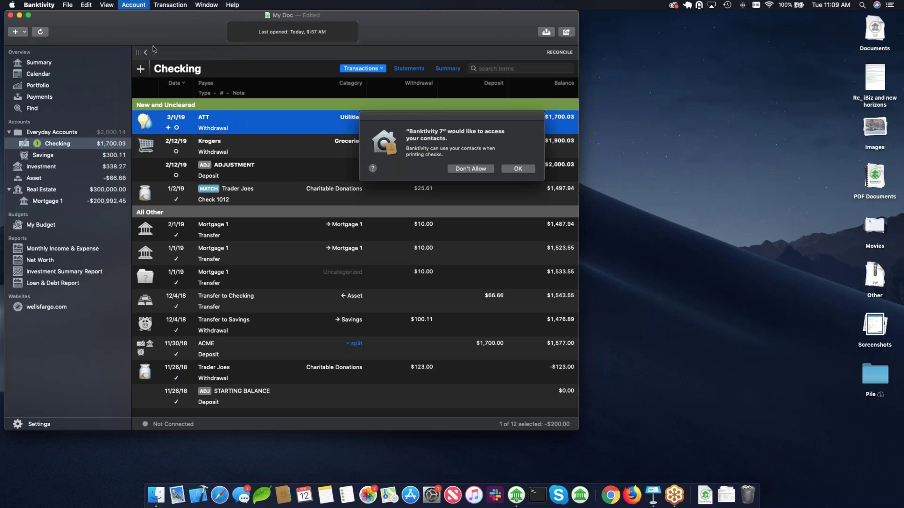
left_click(518, 169)
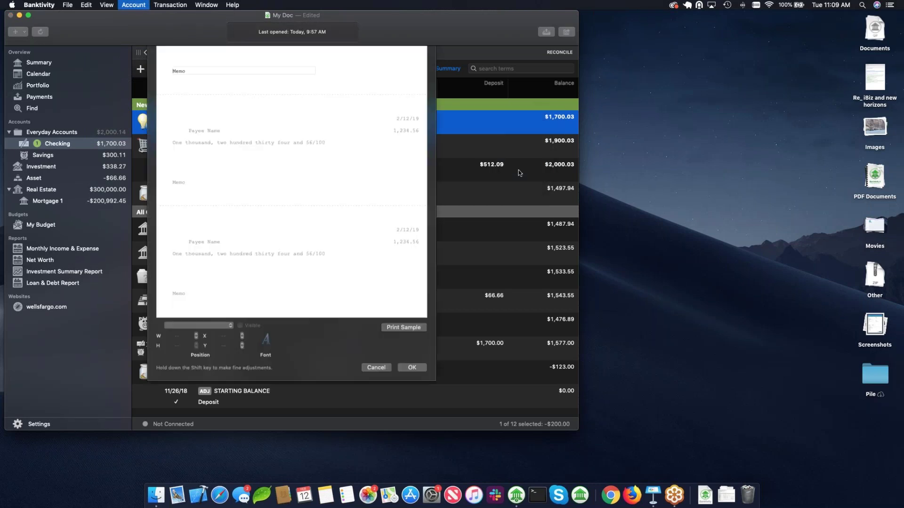
Step: Try the first Wallet check style, reposition the payee name, written amount, date and amount fields, and cancel the configuration
left_click(242, 106)
left_click_drag(243, 106, 241, 100)
left_click(174, 59)
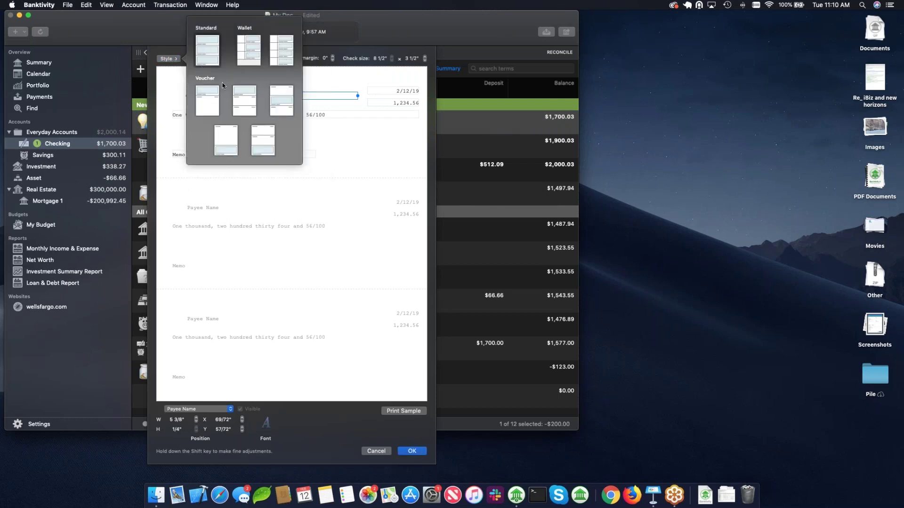
left_click(249, 57)
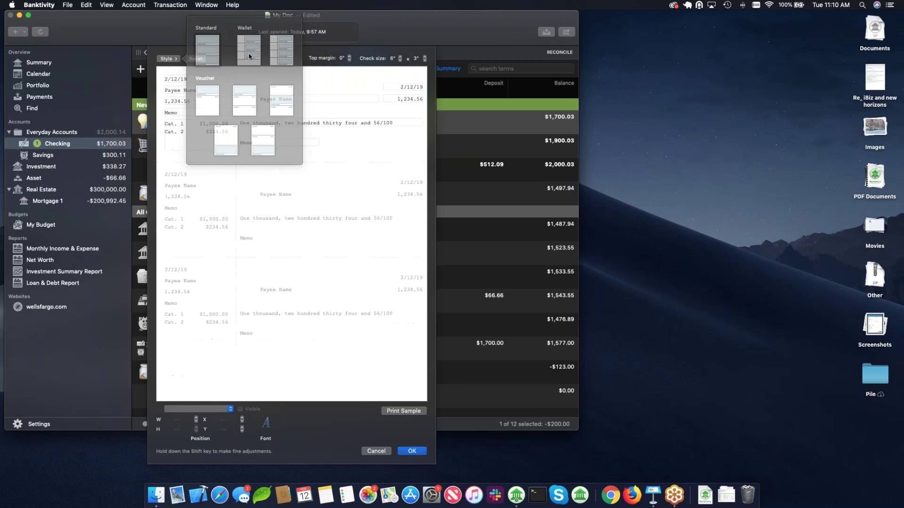
left_click(274, 125)
left_click(305, 111)
left_click_drag(299, 100, 287, 97)
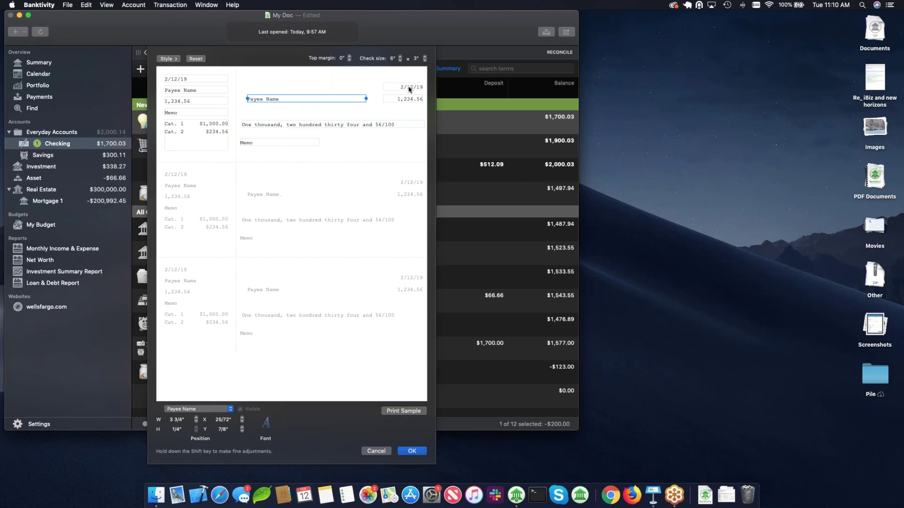
mouse_move(409, 89)
left_mouse_down()
mouse_move(398, 87)
mouse_move(403, 98)
left_mouse_up()
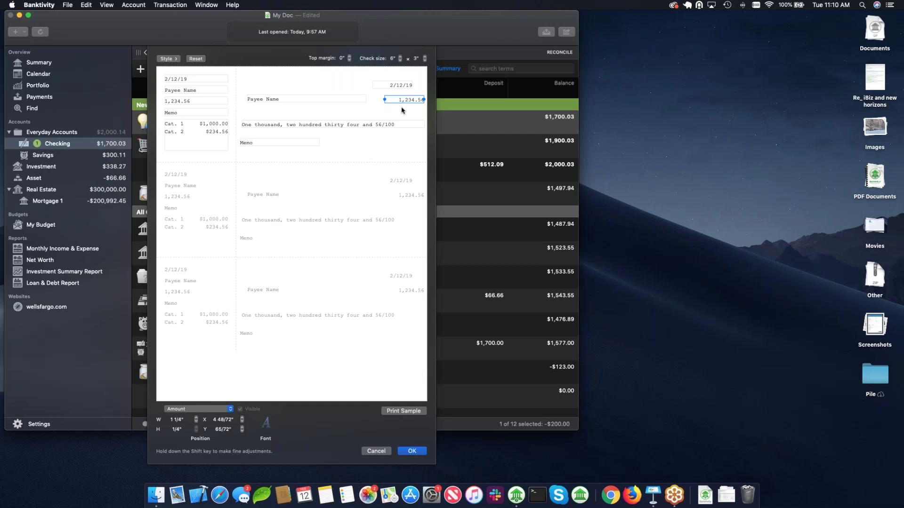
left_click(377, 451)
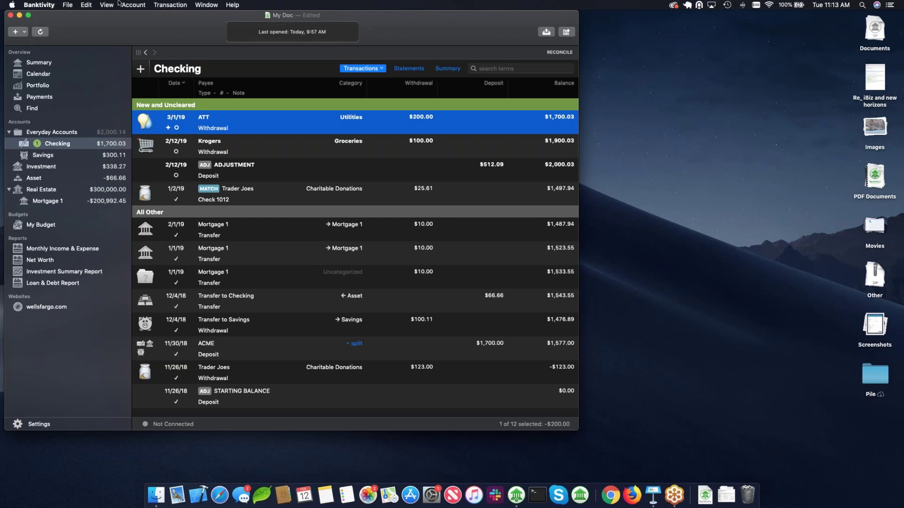
Step: Open the check printing configuration for the Checking account and apply the first Voucher check style
left_click(133, 5)
left_click(162, 58)
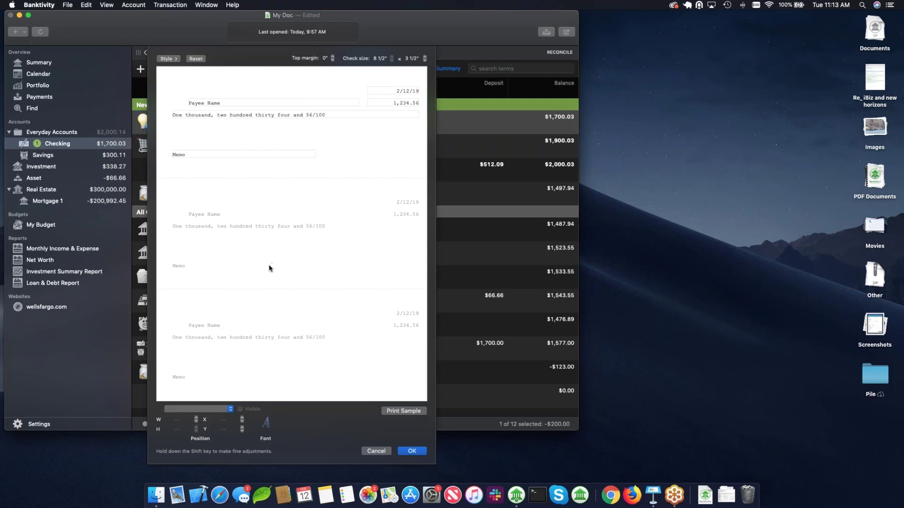
left_click(167, 60)
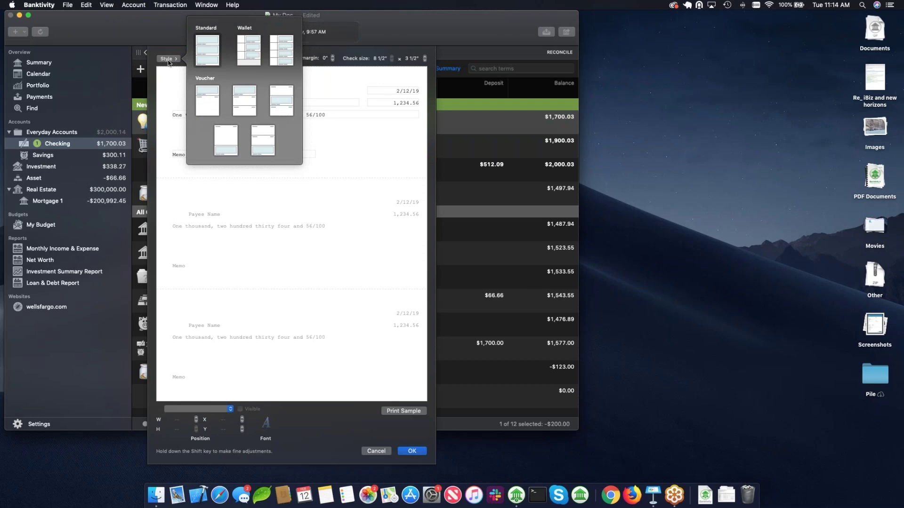
left_click(210, 102)
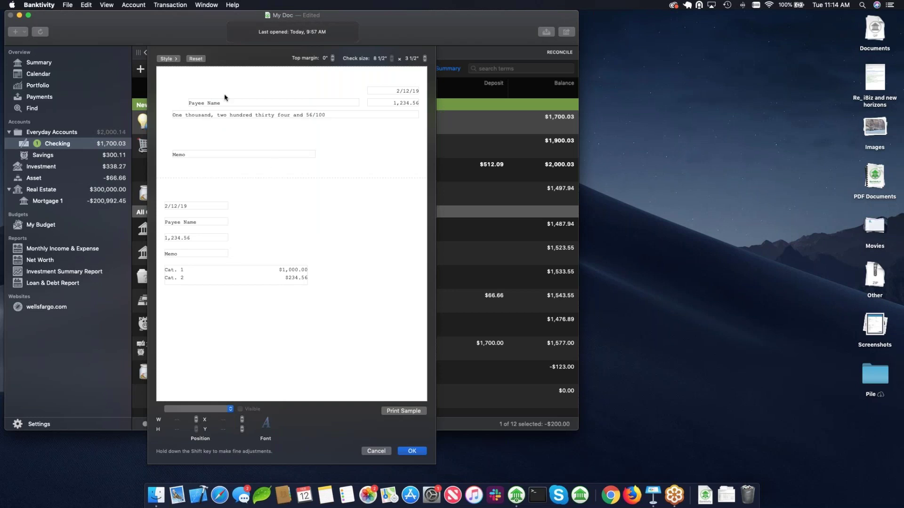
Step: Try different check heights for the voucher layout, ending at 3" for the 8 1/2" wide check
left_click(425, 60)
left_click(424, 60)
left_click(425, 60)
left_click(424, 61)
left_click(425, 60)
left_click(425, 60)
left_click(425, 61)
left_click(425, 60)
left_click(424, 61)
left_click(425, 60)
left_click(425, 60)
left_click(425, 57)
left_click(425, 56)
left_click(425, 56)
left_click(425, 57)
left_click(425, 56)
left_click(425, 56)
left_click(425, 57)
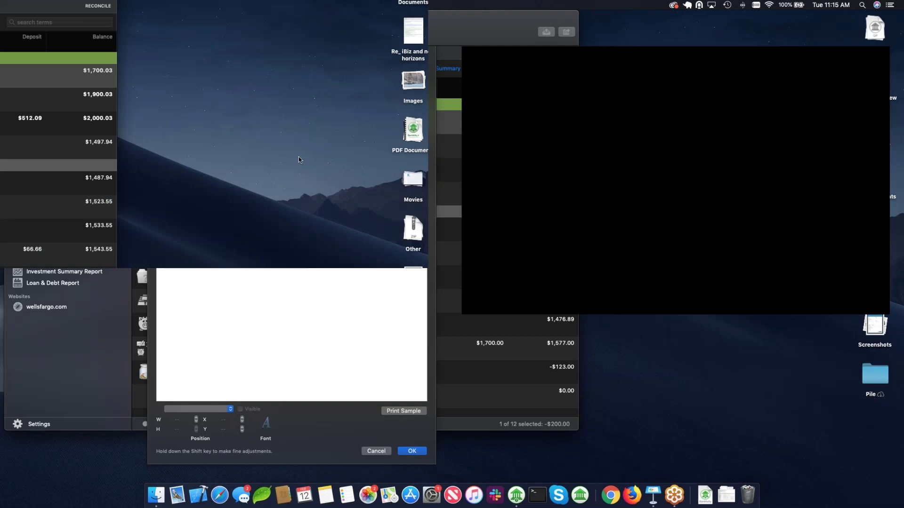
Step: Look over the Standard, Wallet and Voucher check styles without choosing one, and cancel the check configuration
left_click(172, 60)
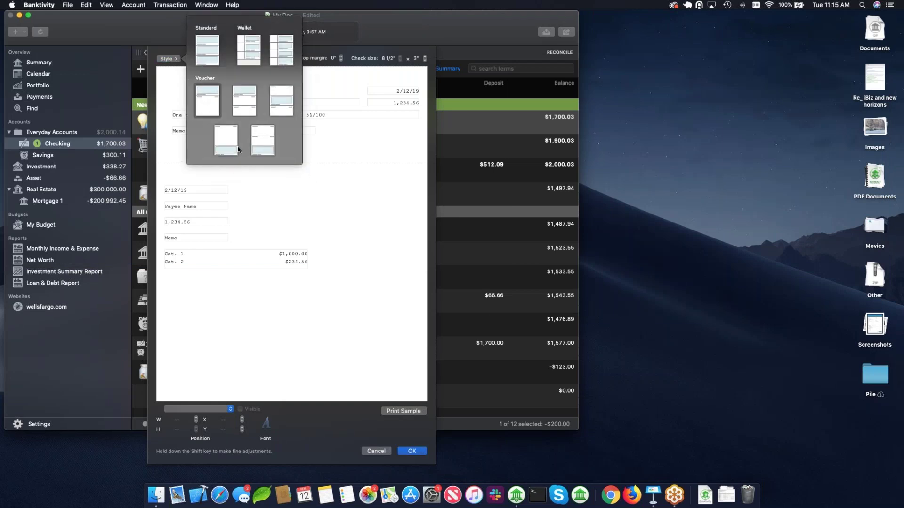
left_click(365, 174)
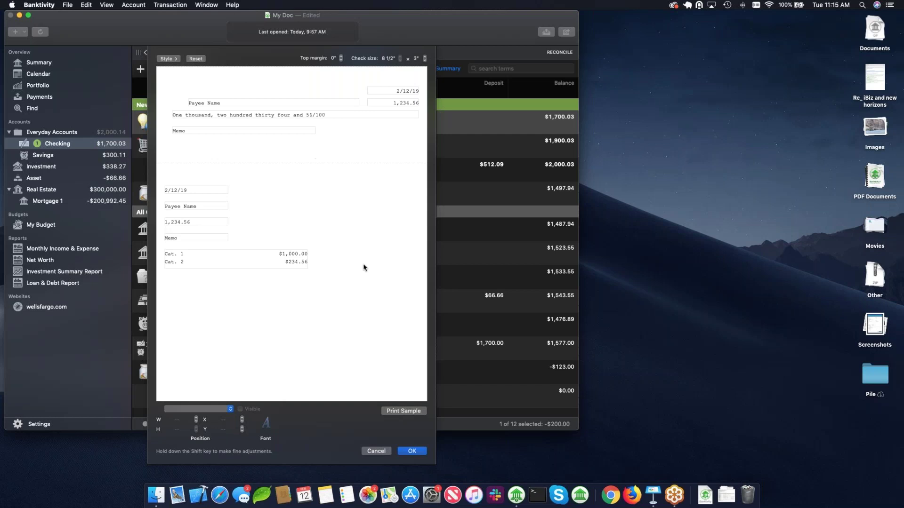
left_click(371, 452)
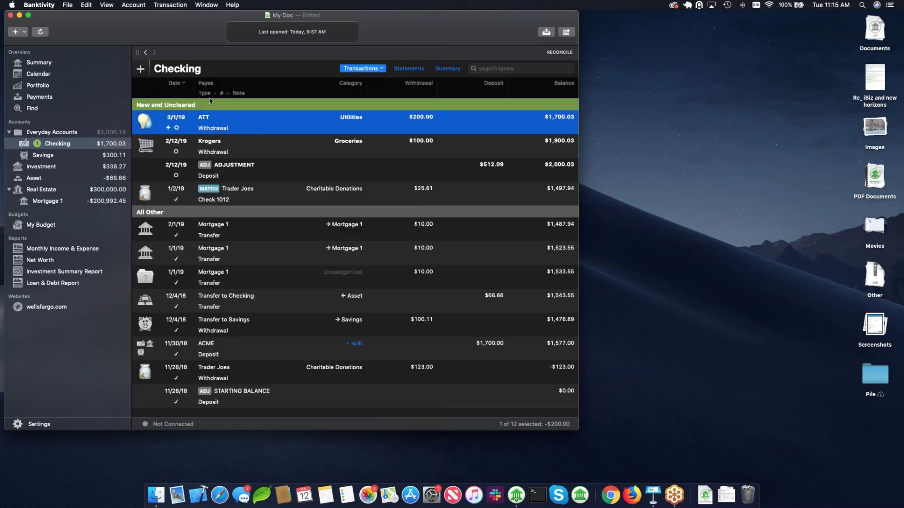
Step: Start printing a check for the selected ATT transaction, open the check layout configuration, and cancel it
left_click(66, 5)
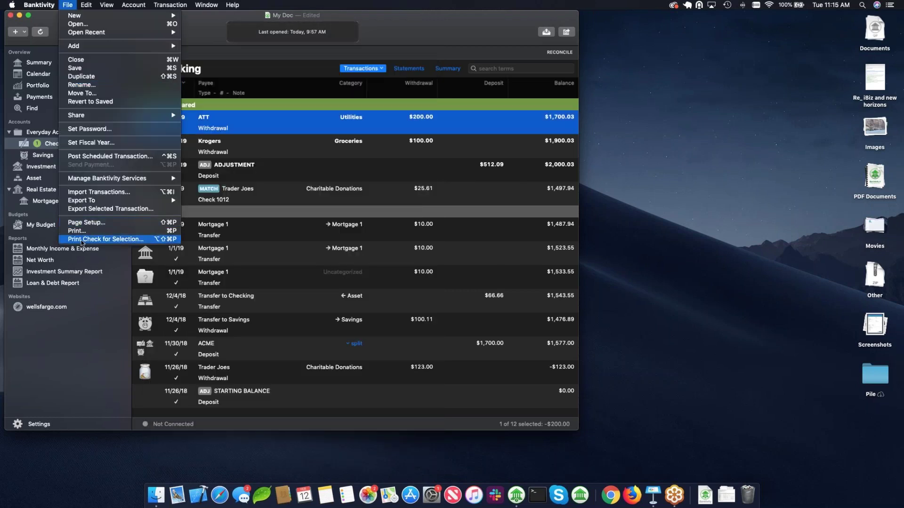
left_click(83, 239)
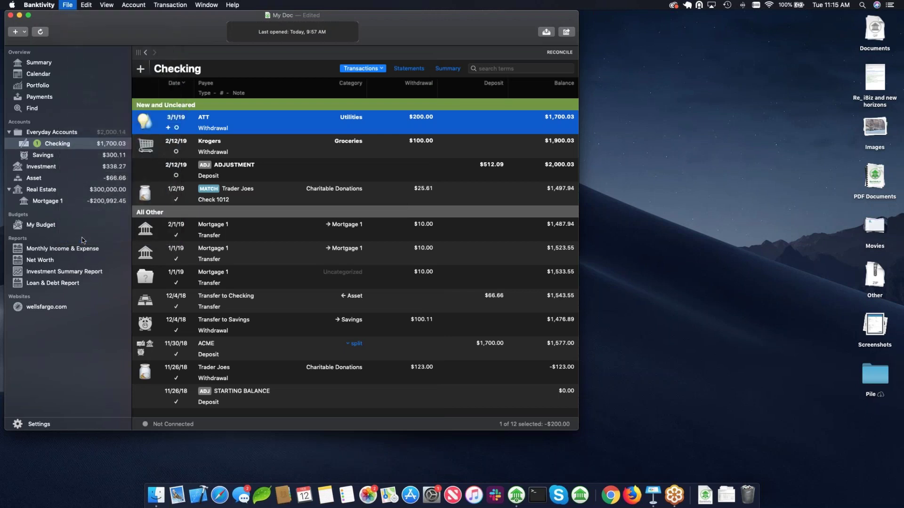
left_click(369, 92)
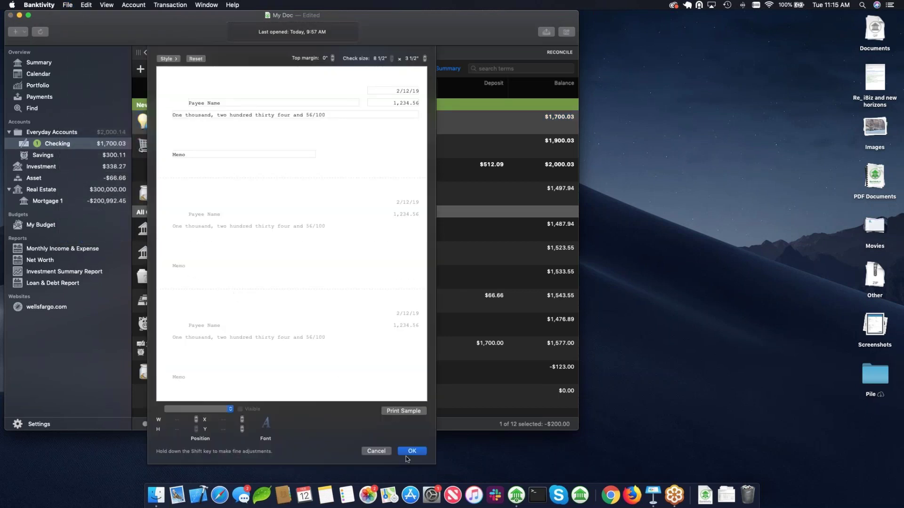
left_click(381, 451)
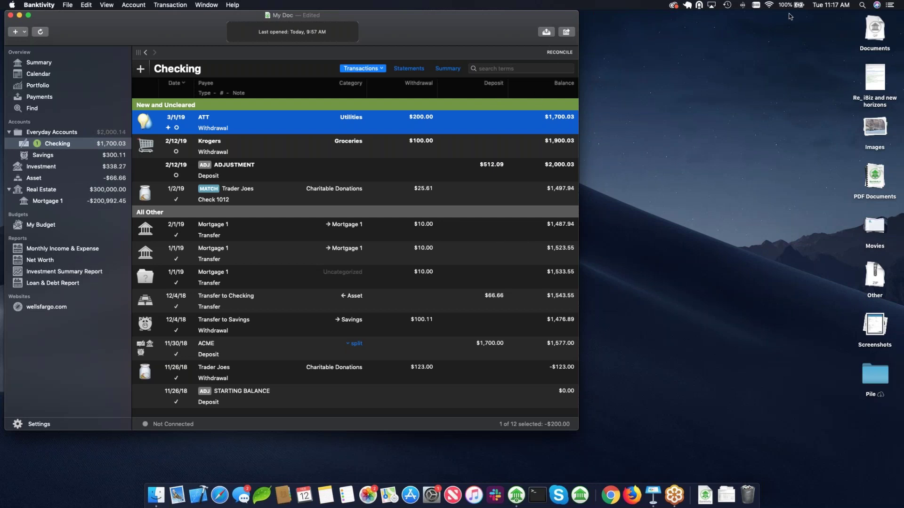
left_click(737, 81)
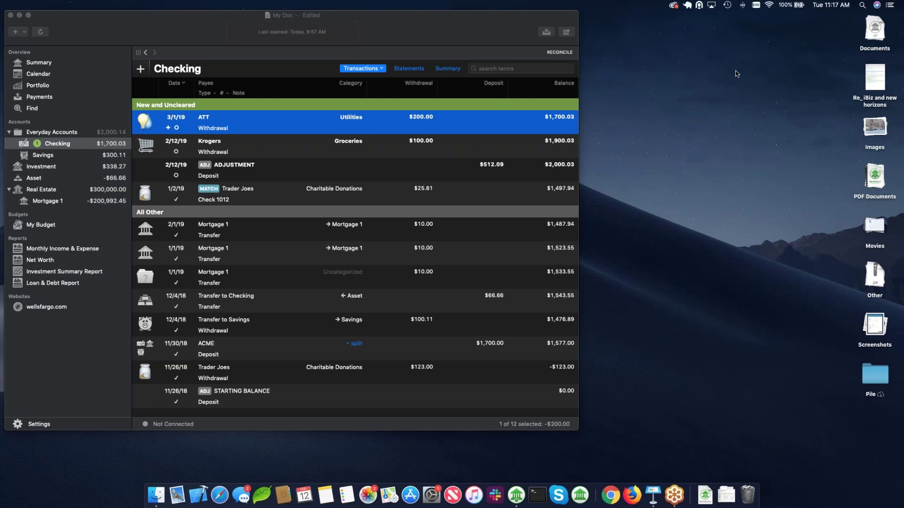